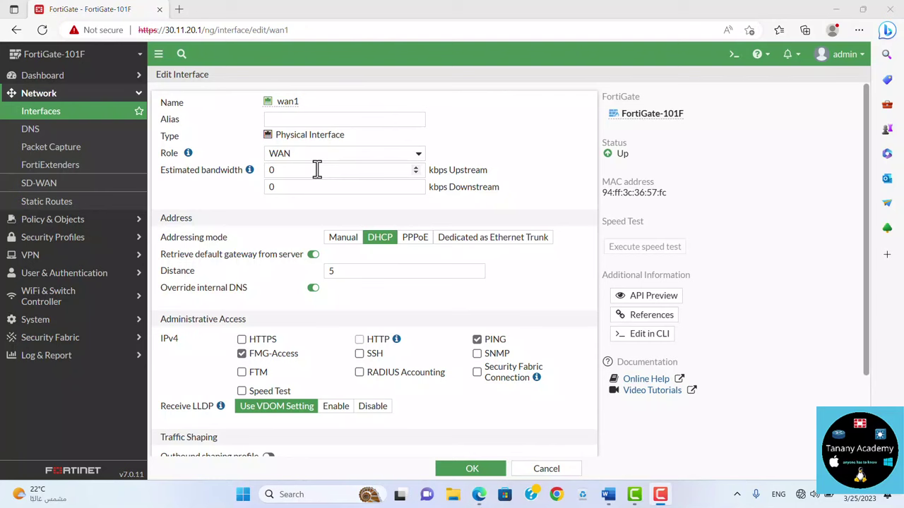
- Check the static routes, then inspect the wan1 interface's settings and close them without saving
click(50, 205)
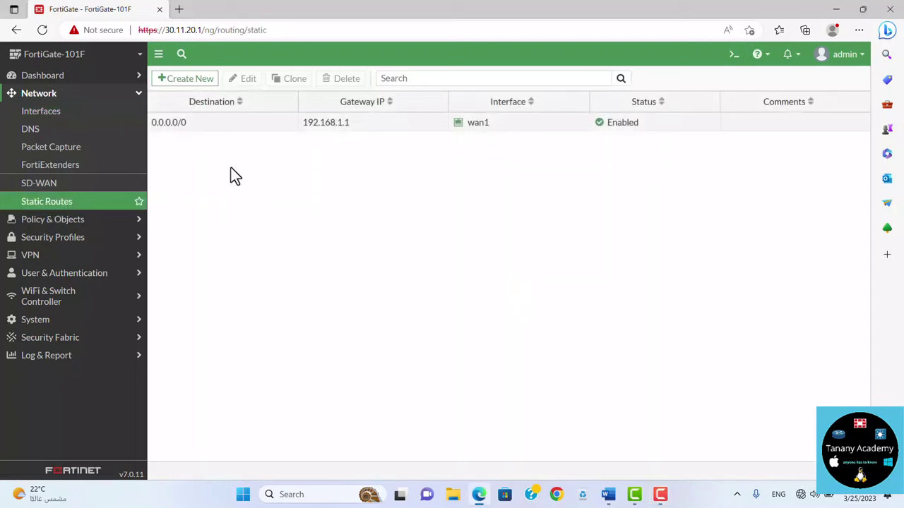
click(74, 120)
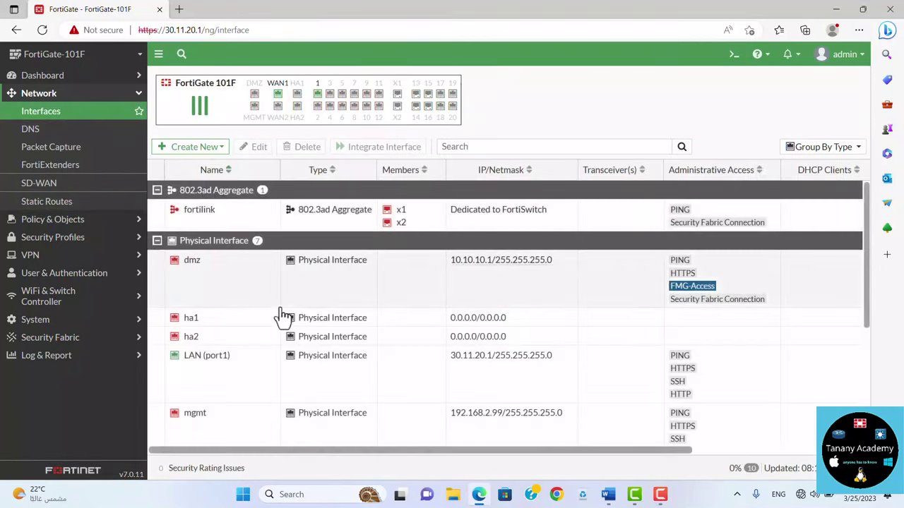
scroll(275, 310, down, 3)
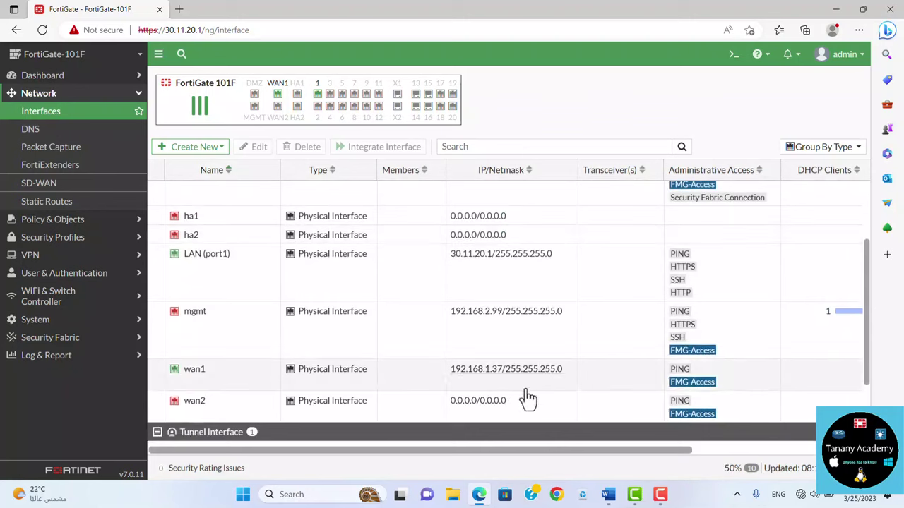
double_click(423, 369)
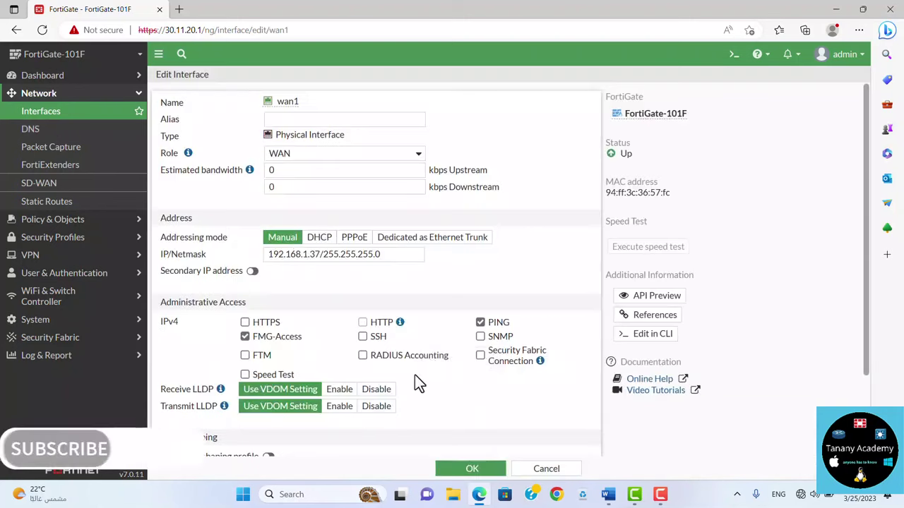
click(545, 469)
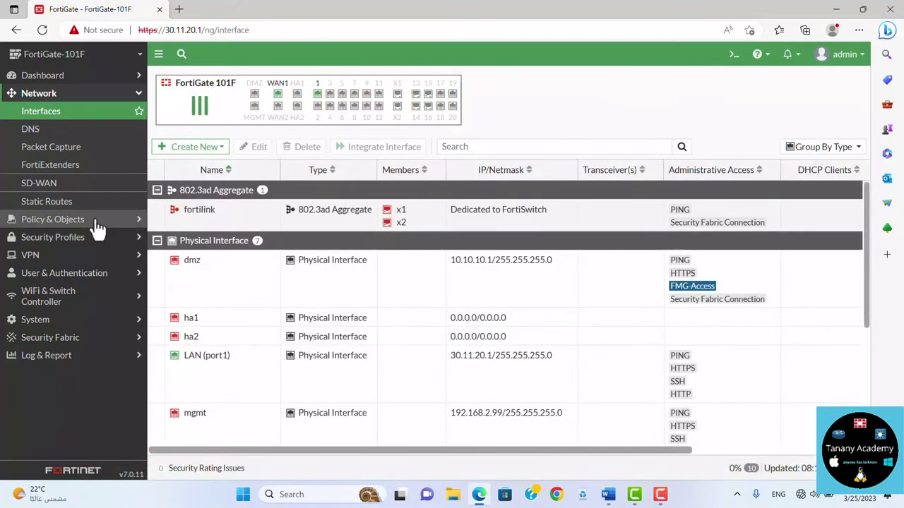
- Open the firewall policy list and select the Implicit Deny policy
click(98, 226)
click(29, 134)
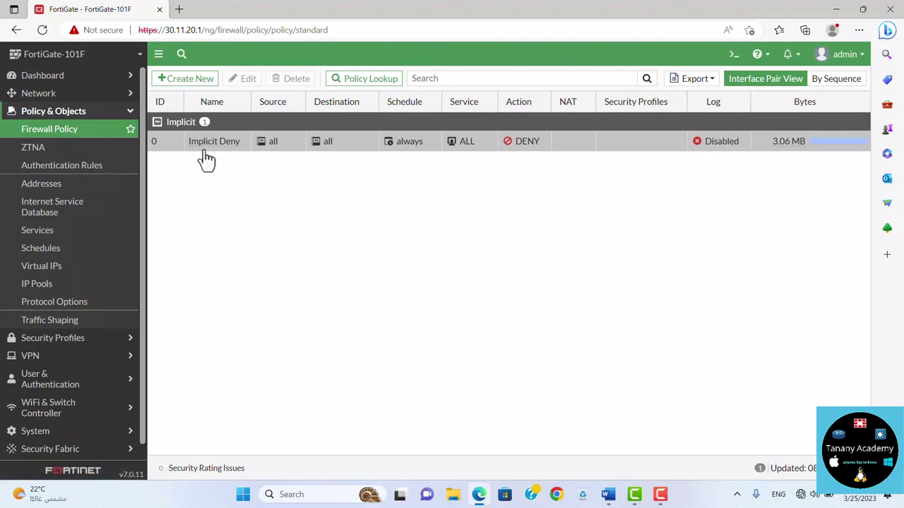
click(170, 145)
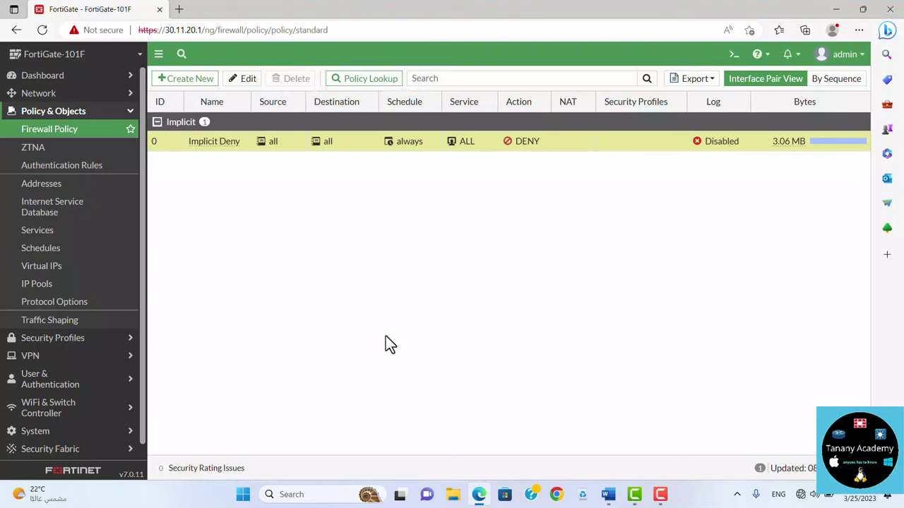
- Switch to the NSE4 Course.docx document in Word and review the firewall policy matching criteria and policy form
click(608, 494)
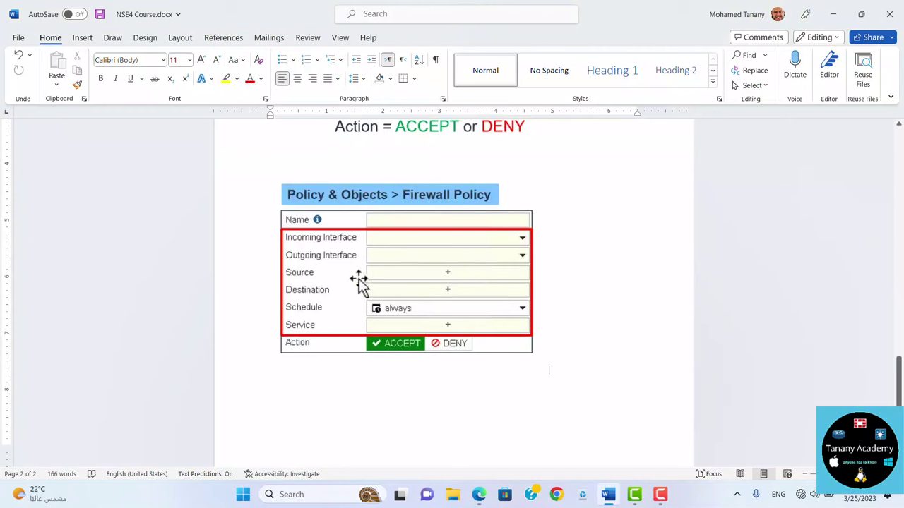
scroll(346, 283, up, 3)
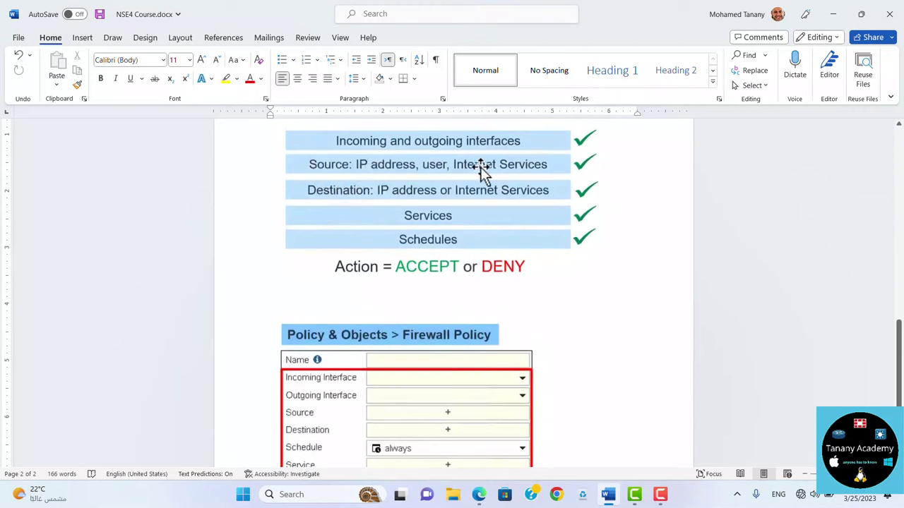
scroll(481, 167, down, 1)
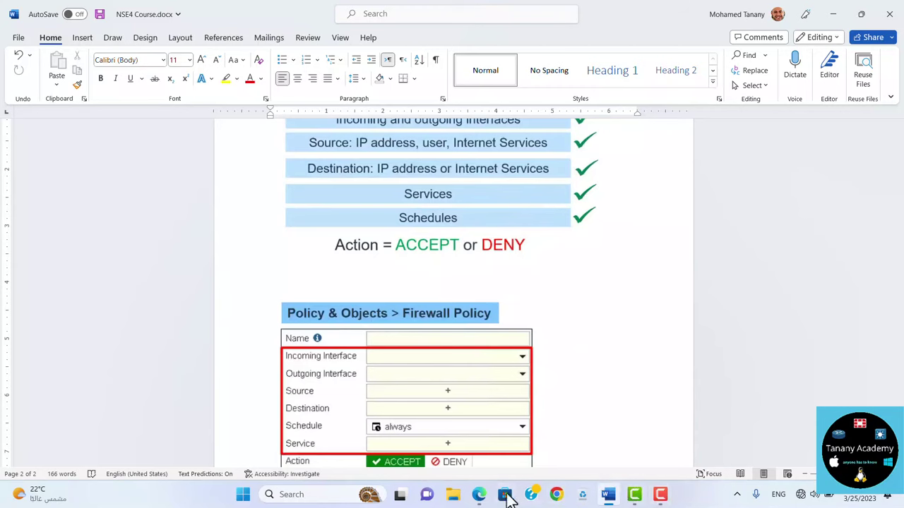
- Return to the FortiGate page in Edge and look through the list of firewall addresses
click(478, 495)
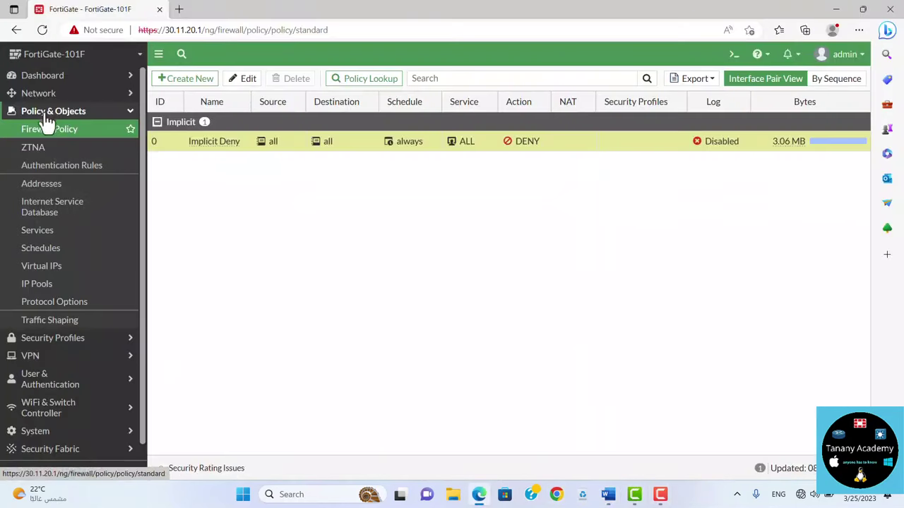
click(62, 191)
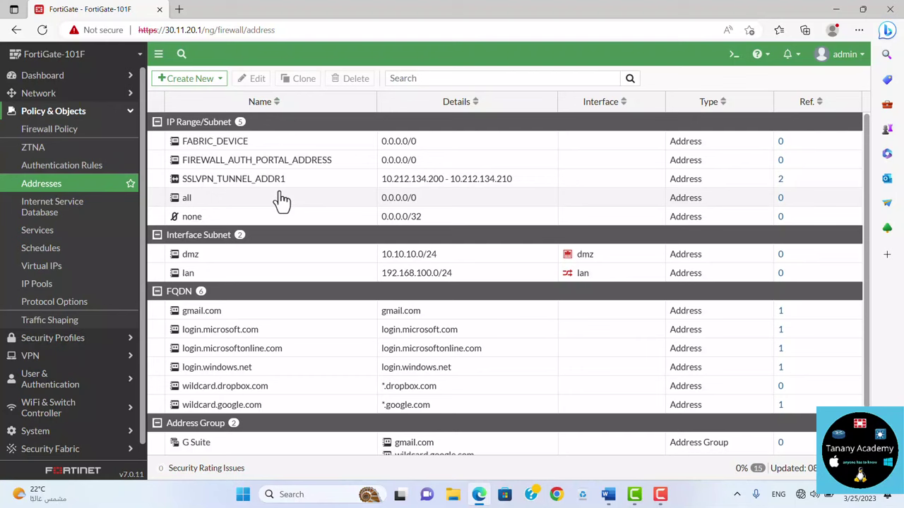
scroll(281, 201, down, 1)
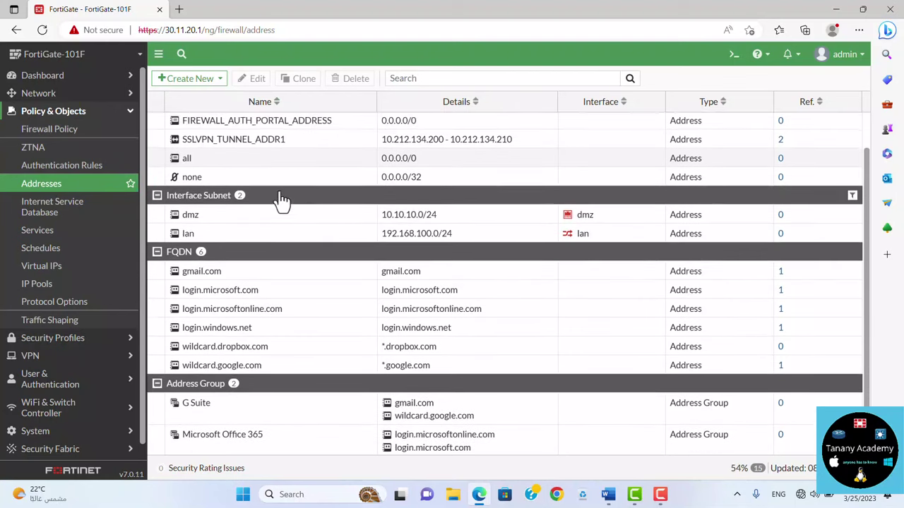
scroll(281, 201, up, 1)
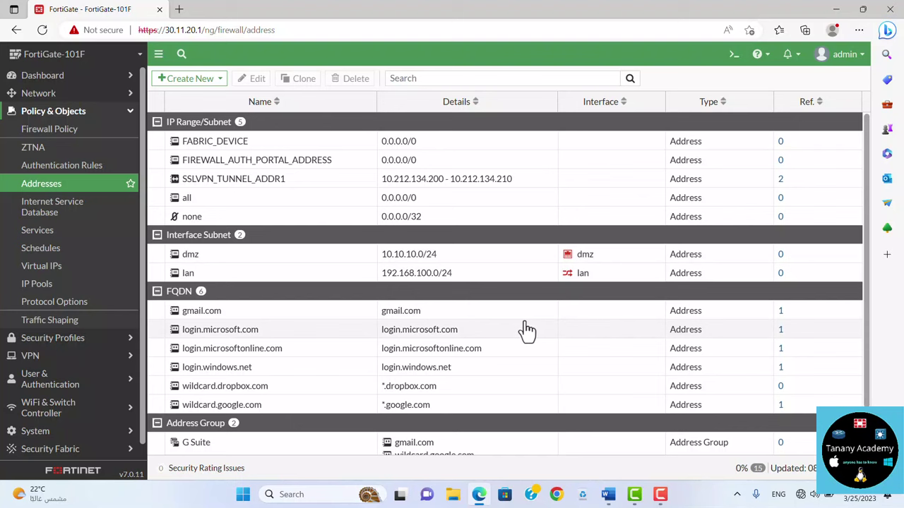
- Start a new firewall address object and name it Local_Subnet
click(214, 81)
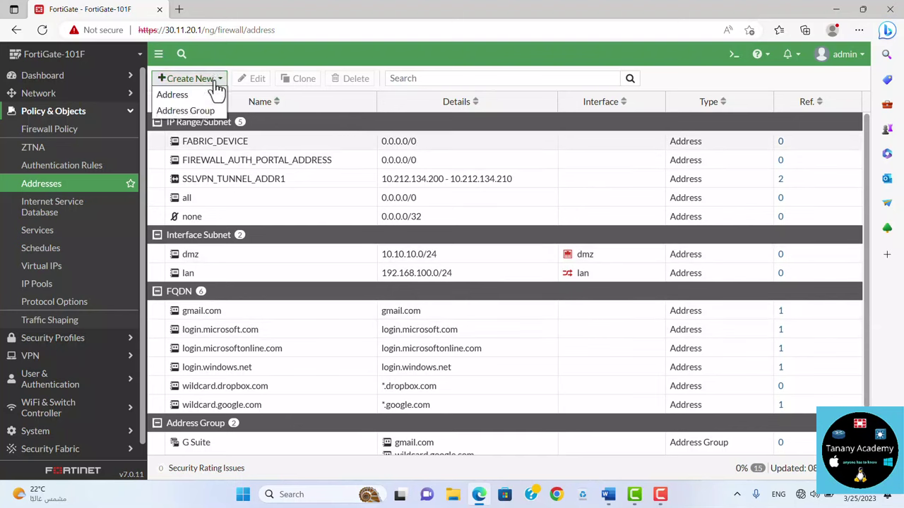
click(205, 101)
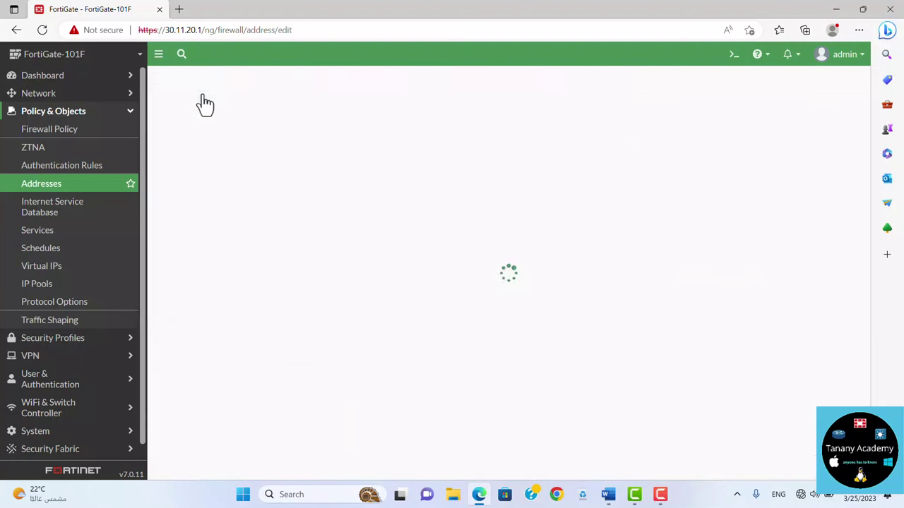
click(314, 107)
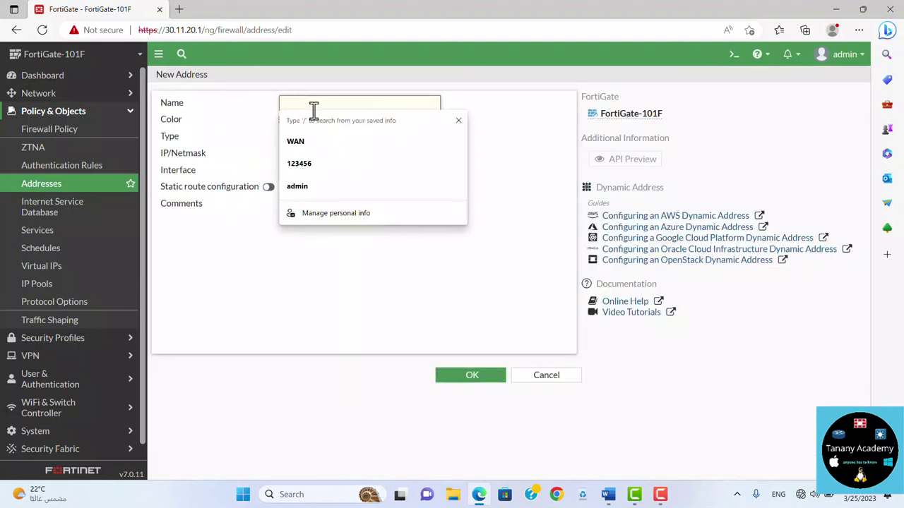
text(Local)
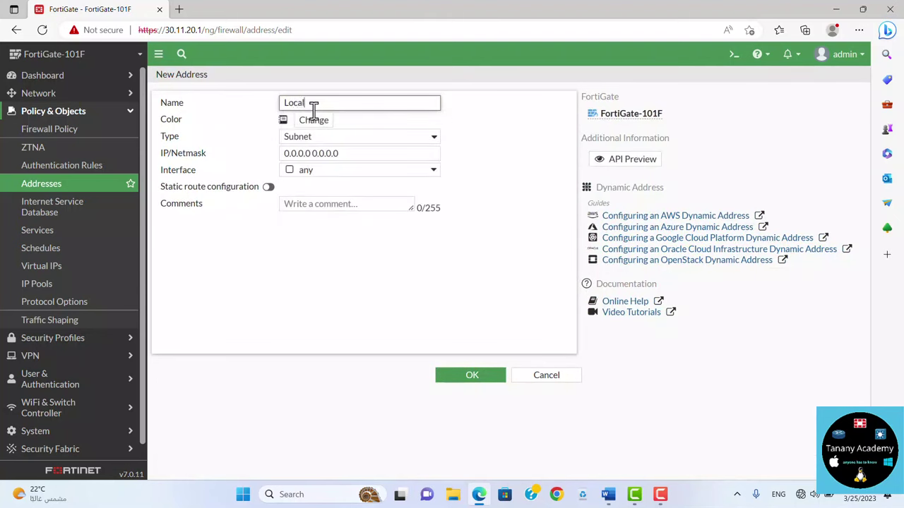
text(_Subnet)
drag(343, 101, 288, 104)
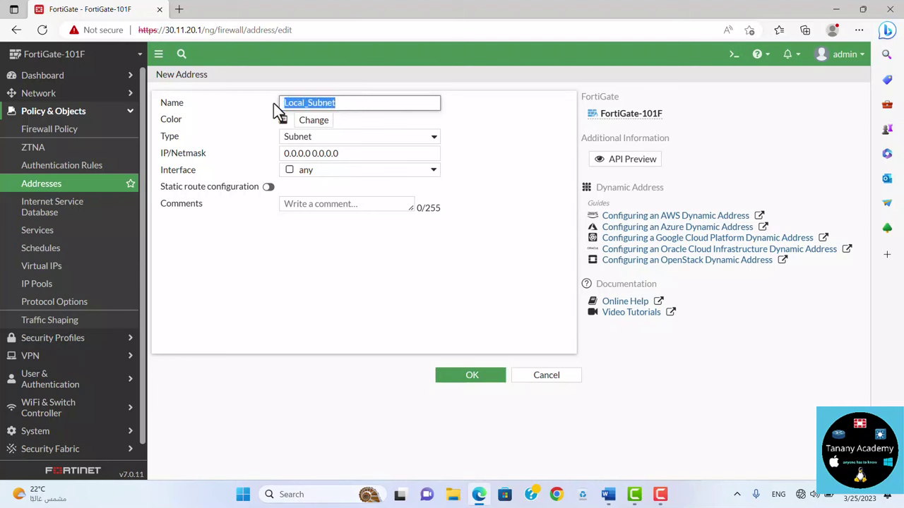
- Give the new address a light blue color and look over the address types, leaving Subnet selected
click(284, 121)
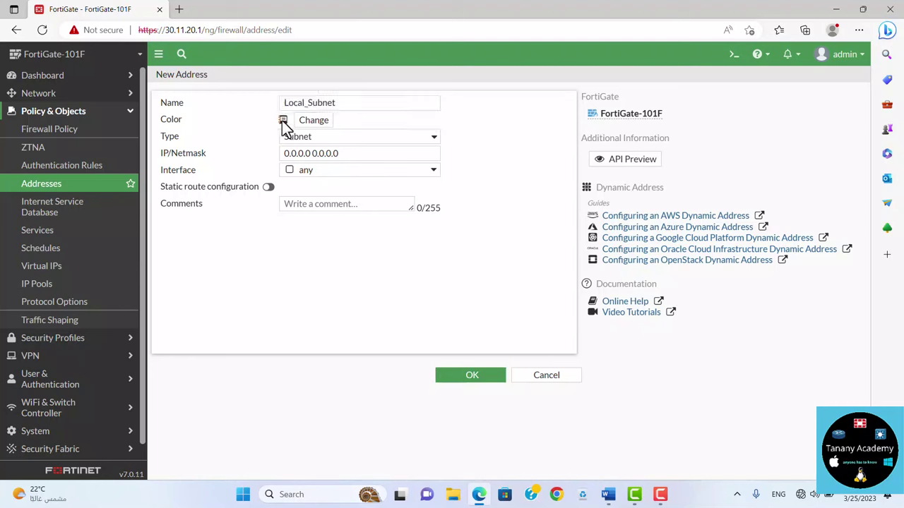
click(319, 125)
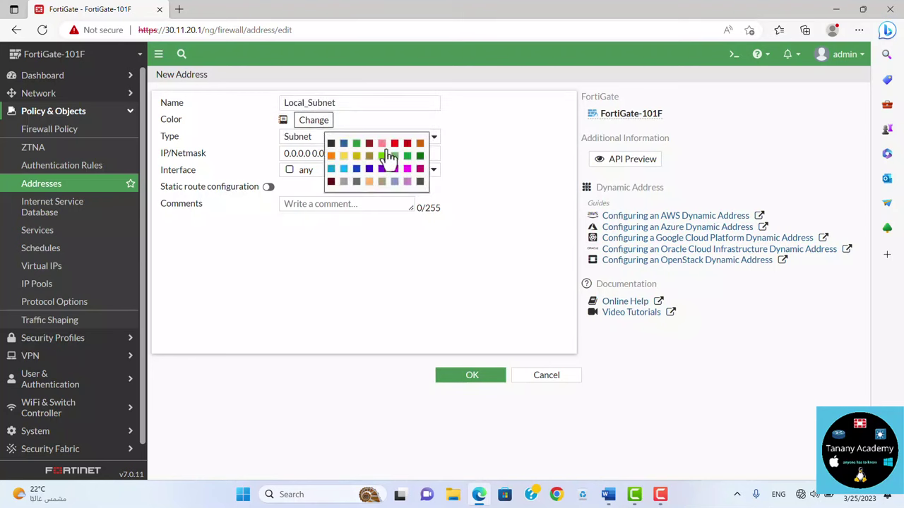
click(335, 180)
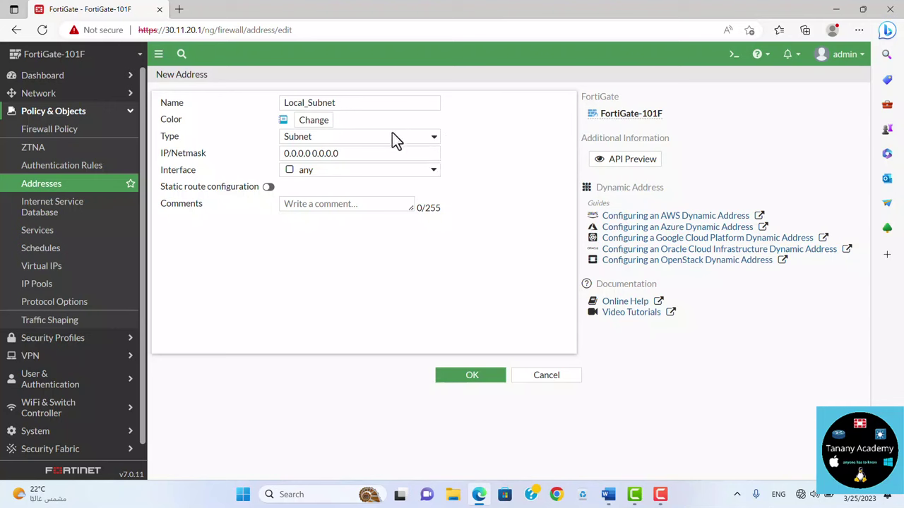
click(430, 140)
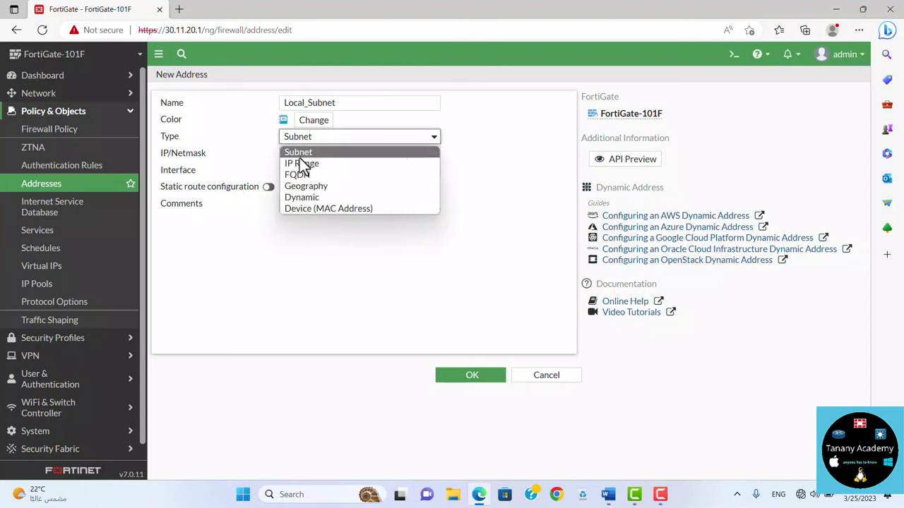
click(485, 145)
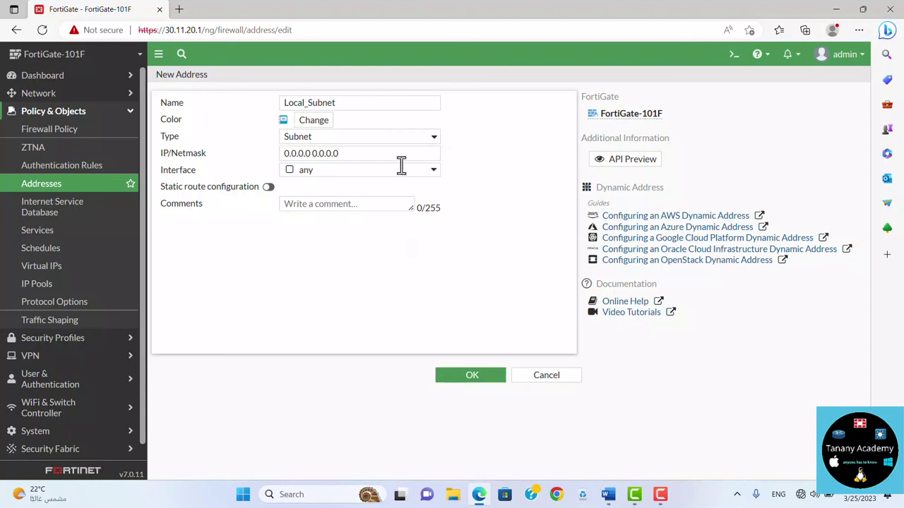
- Enter 30.11.20.1 as the address's IP/Netmask, trying the prefixes /24 and /32 and ending with /16
double_click(305, 158)
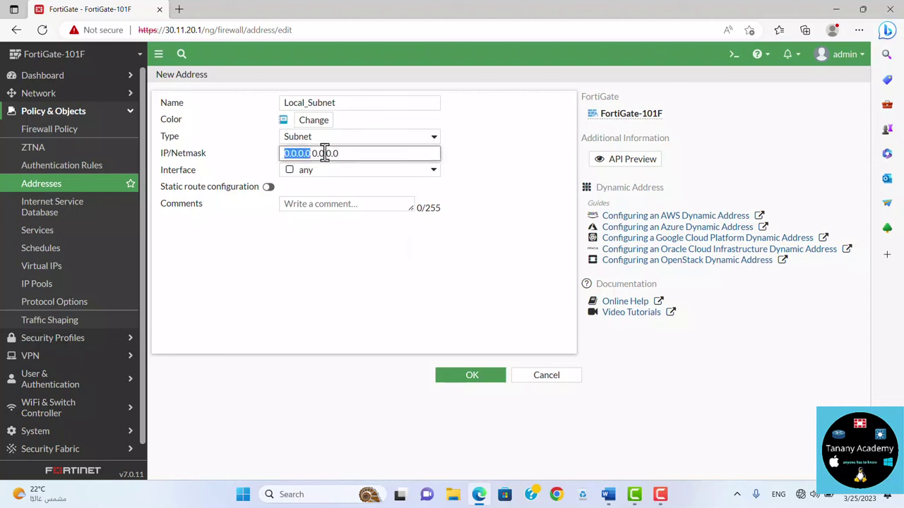
drag(339, 153, 269, 160)
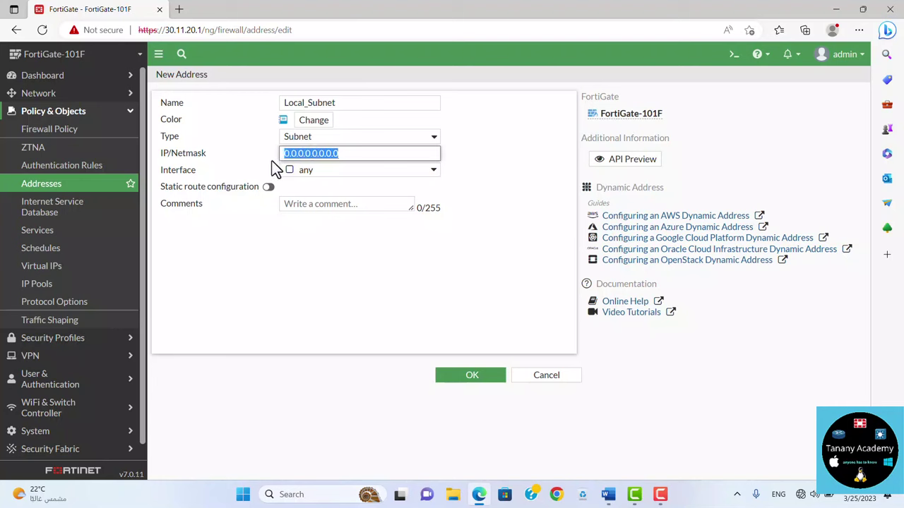
text(30.)
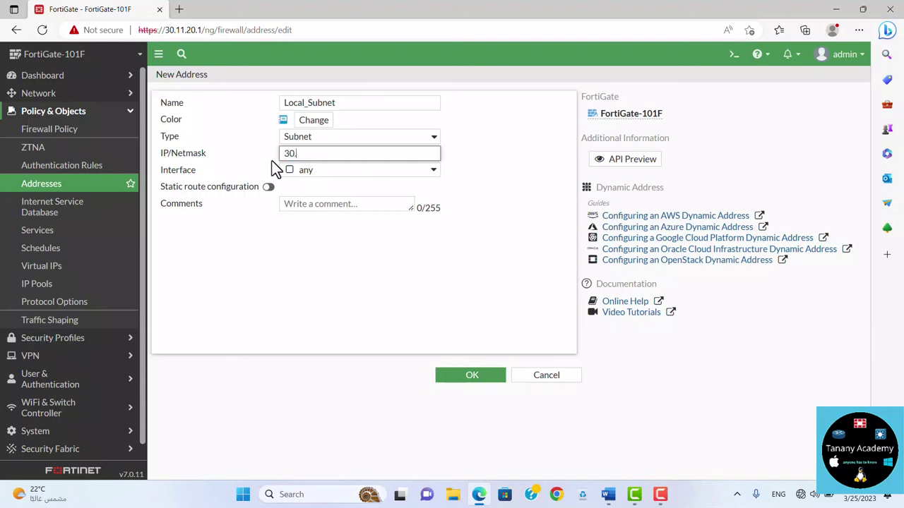
text(11.20.)
text(1/24)
key(BackSpace)
key(BackSpace)
text(32)
key(BackSpace)
key(BackSpace)
text(16)
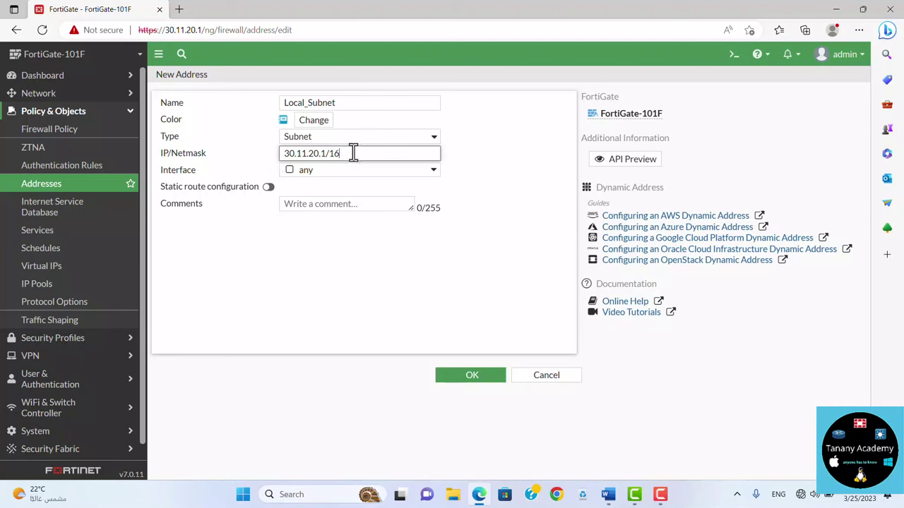
- Change the prefix of the address's IP/Netmask to /32
drag(347, 155, 258, 168)
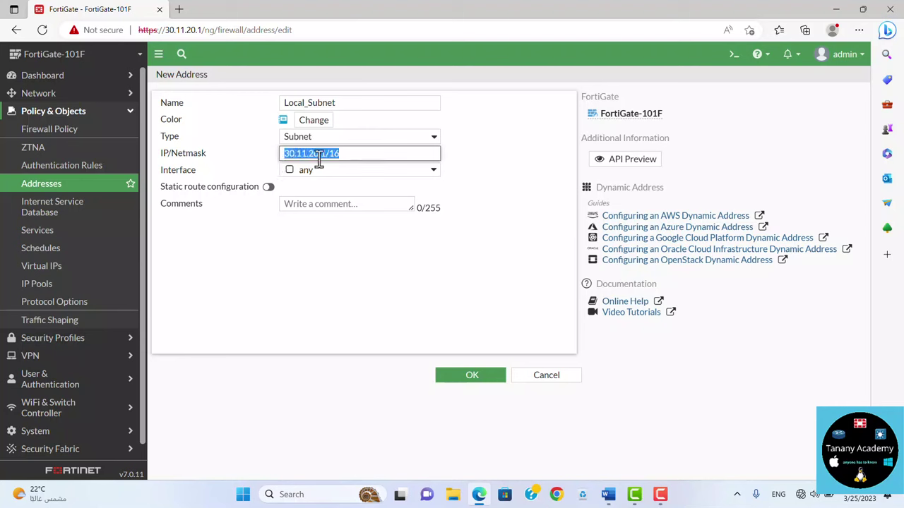
click(357, 155)
key(BackSpace)
key(BackSpace)
text(32)
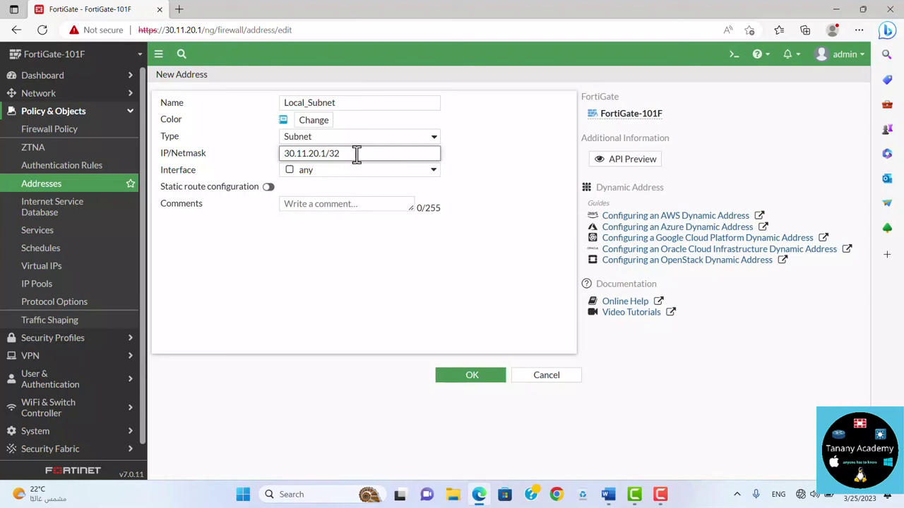
- Change the address type to IP Range and enter the range 30.11.20.2 - 30.11.20.9
click(337, 139)
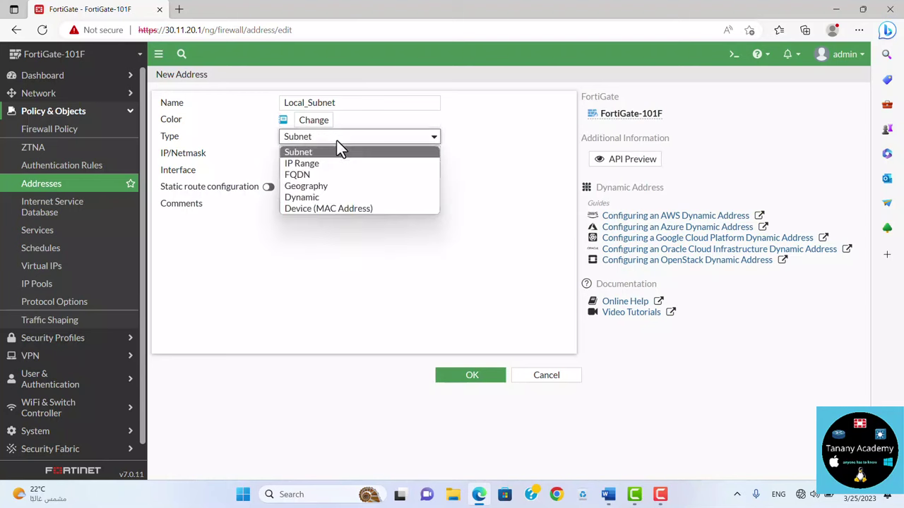
click(317, 163)
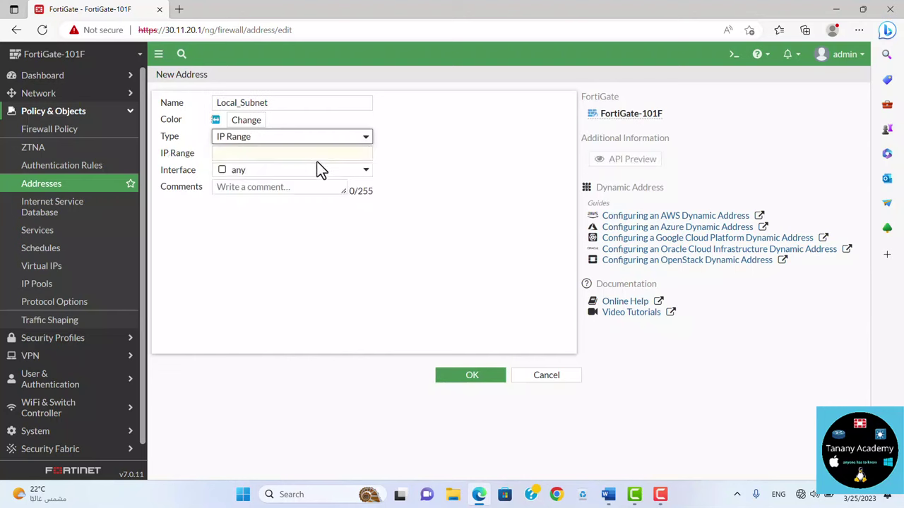
click(315, 155)
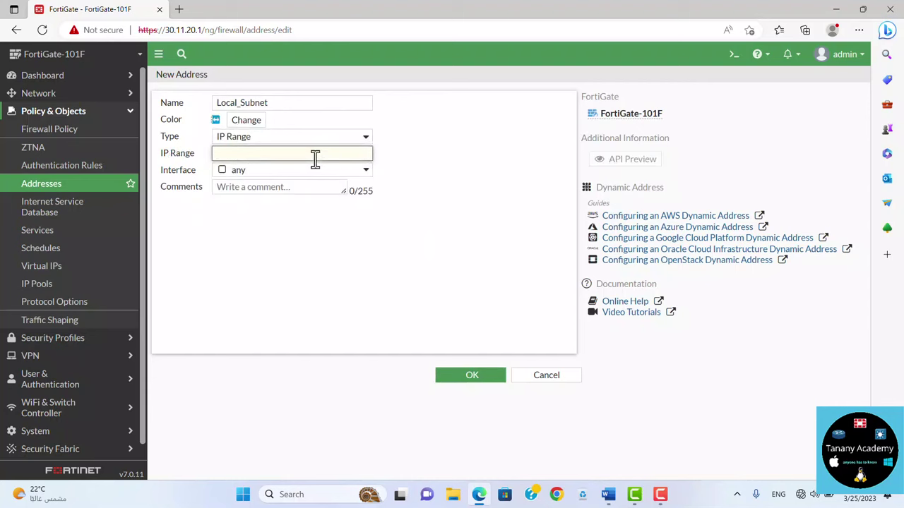
text(30.11.20.2 - 30.11.20.9)
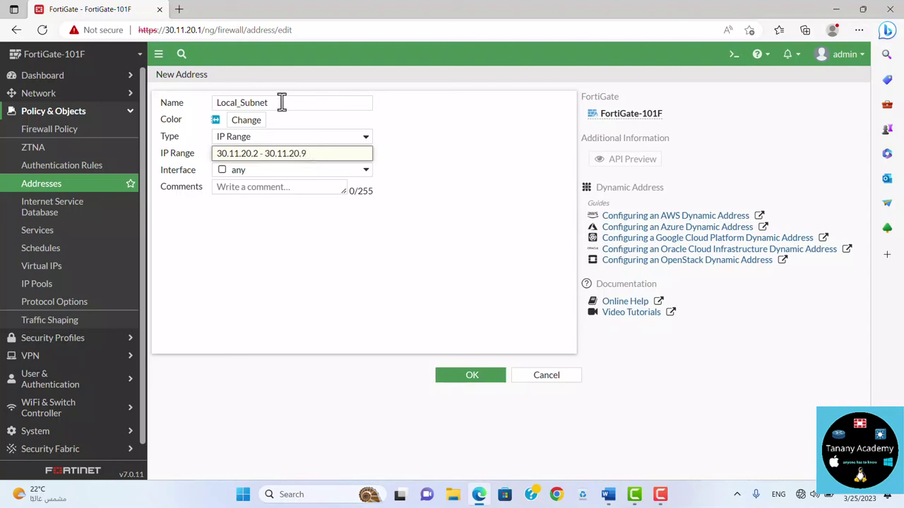
drag(278, 103, 202, 103)
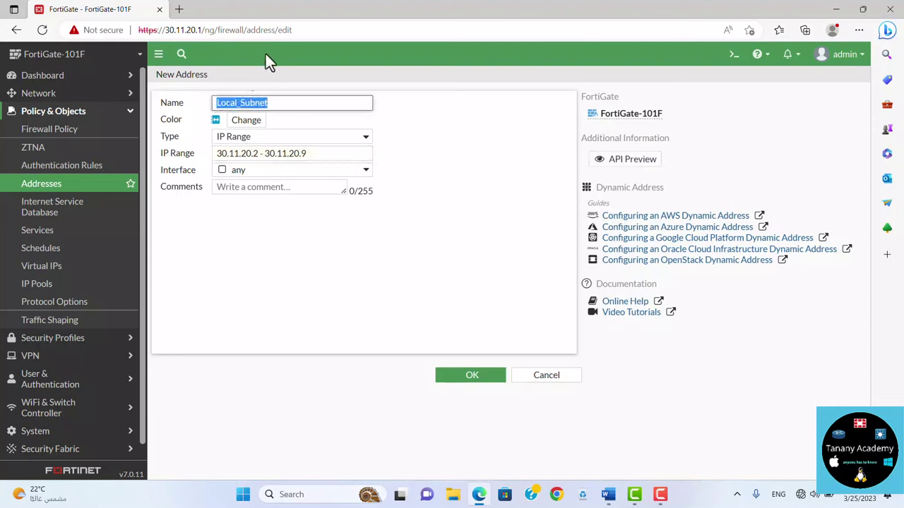
- Change the address type to FQDN and enter google.com as the domain name
click(363, 139)
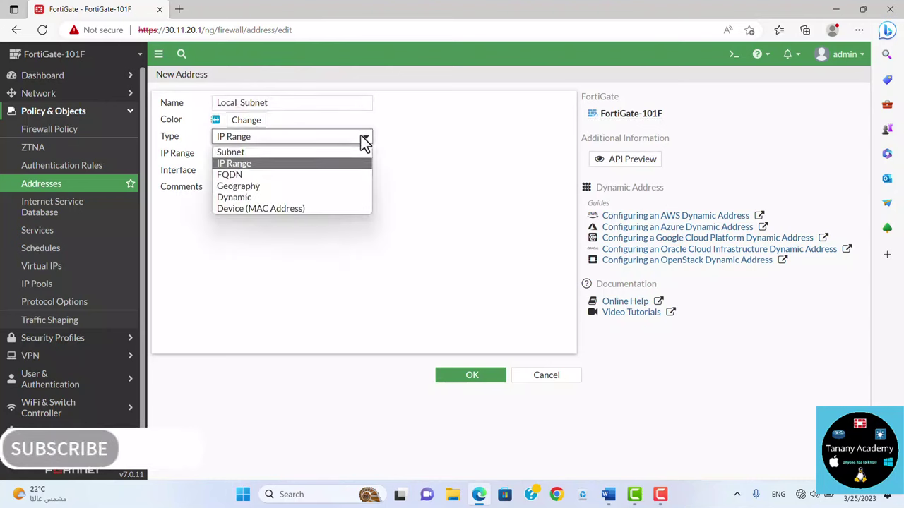
click(282, 179)
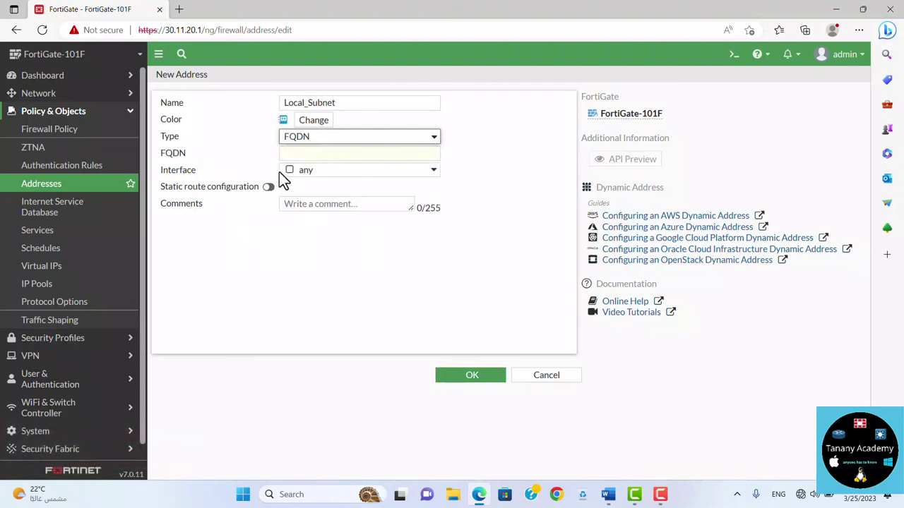
click(329, 154)
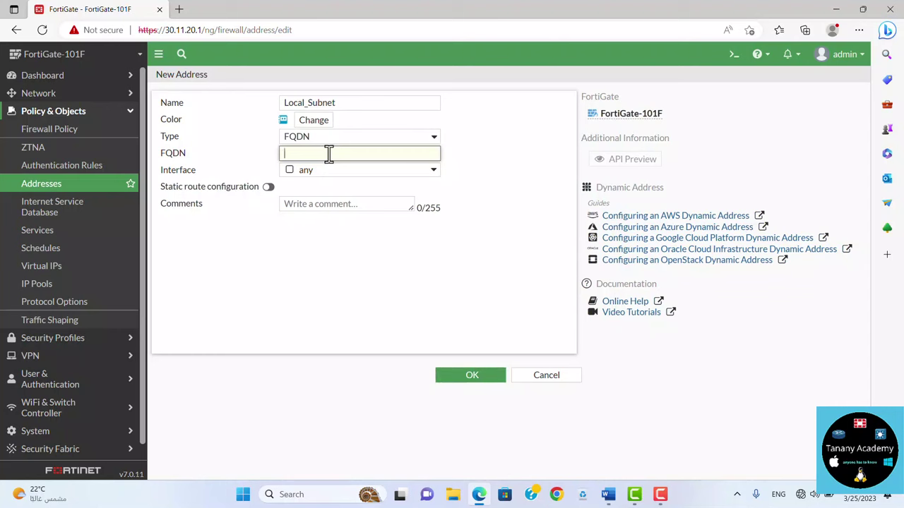
text(google.com)
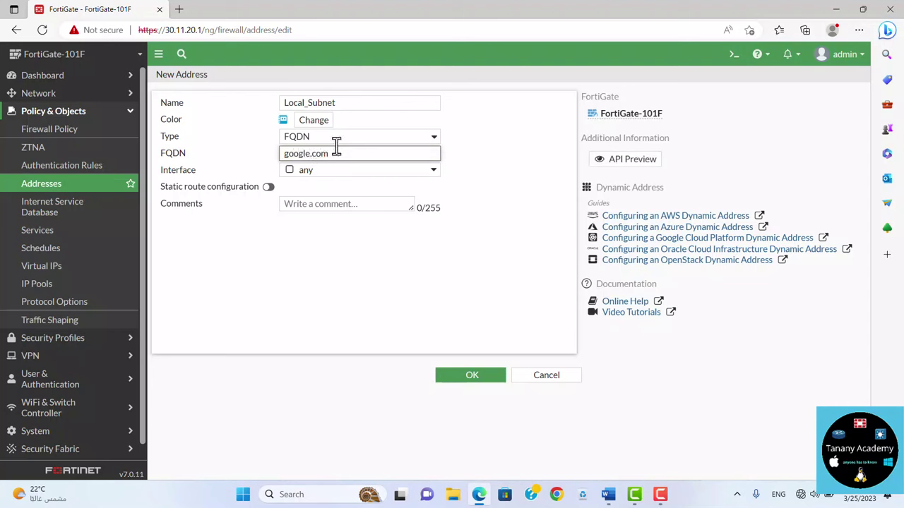
- Rename the address google_Address and save it
drag(349, 104, 272, 102)
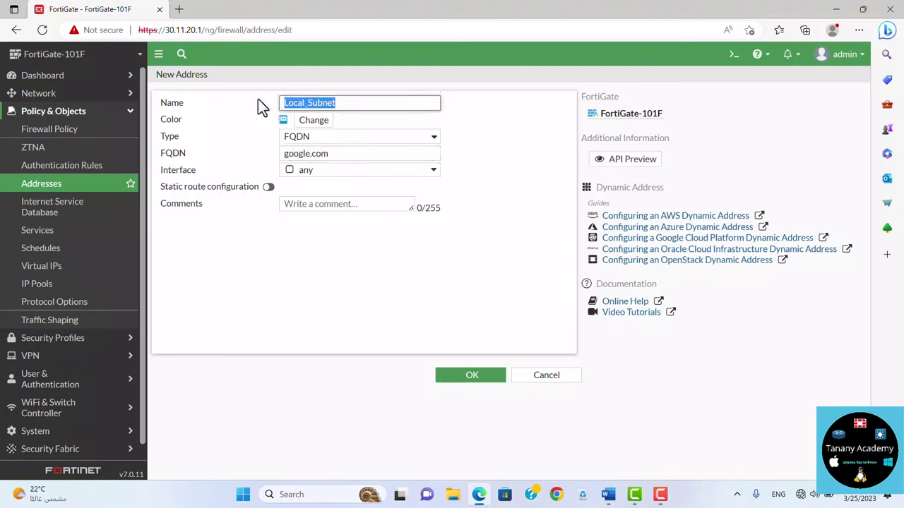
text(google)
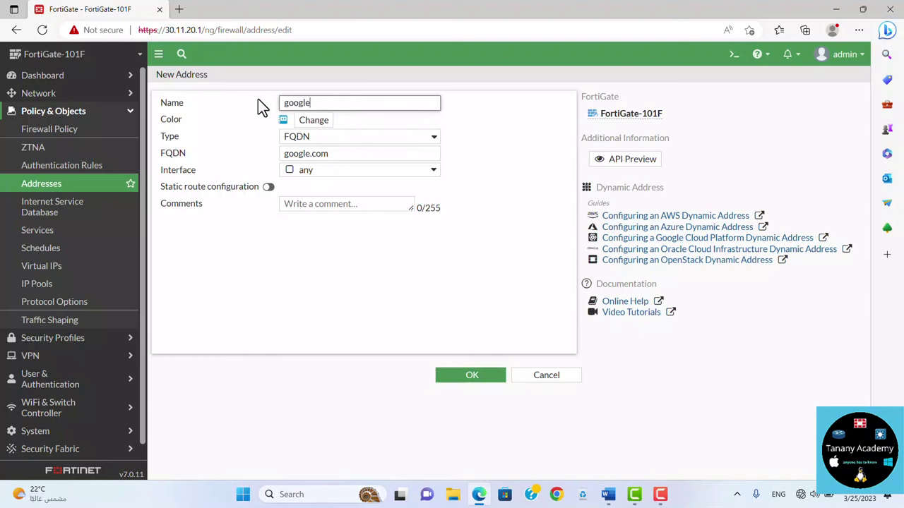
text(_Address)
click(452, 378)
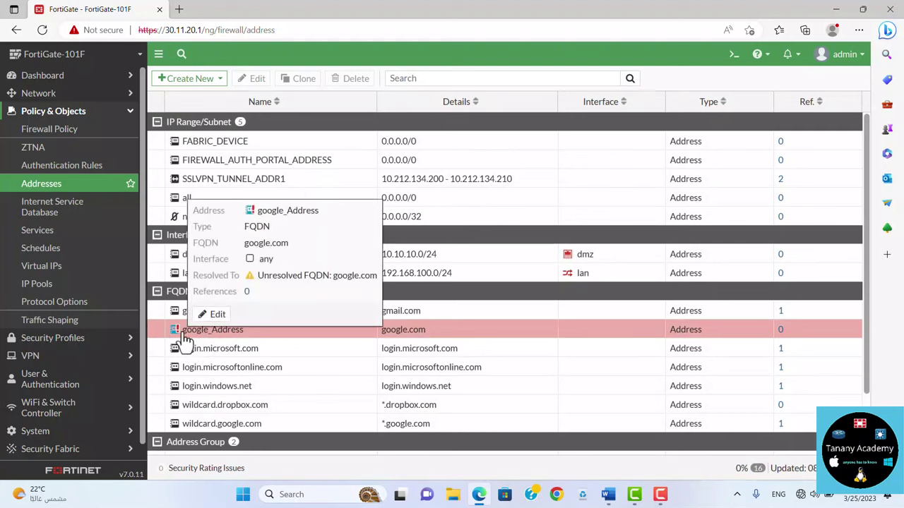
- Check the details of the google_Address entry and reload the address list
mouse_move(177, 335)
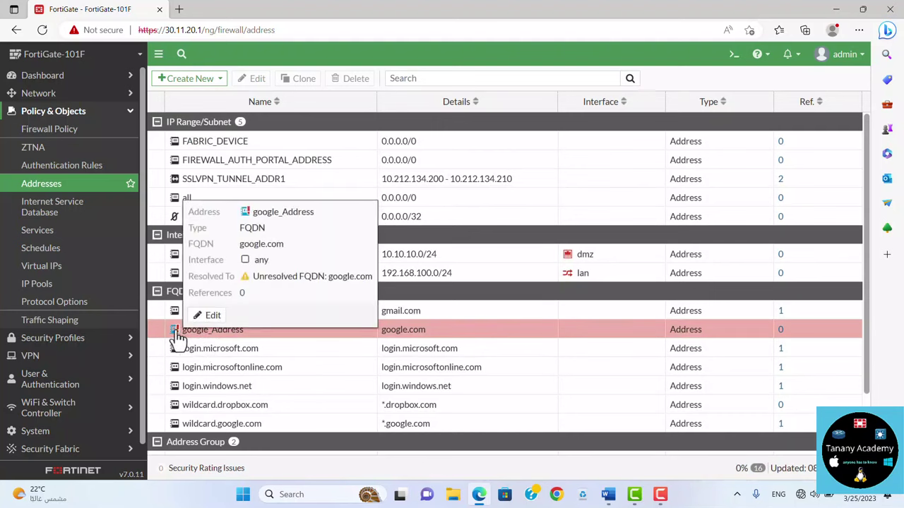
click(74, 191)
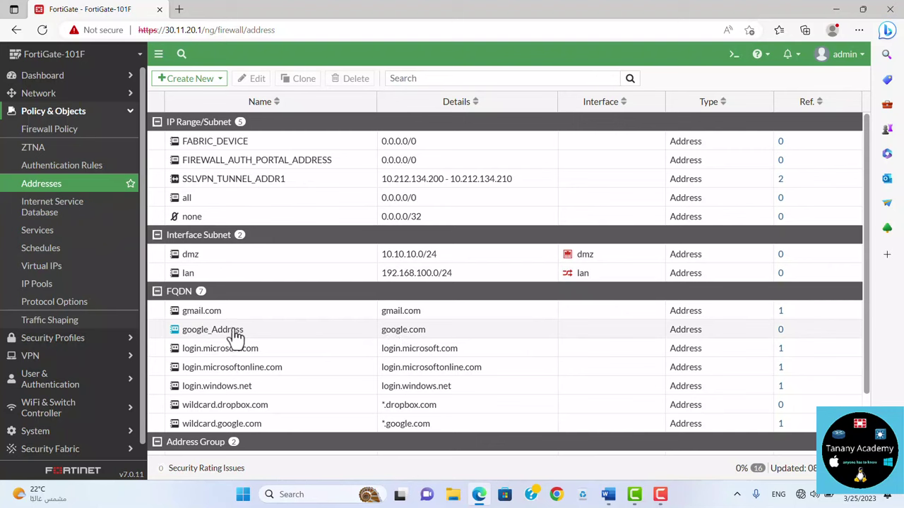
mouse_move(225, 339)
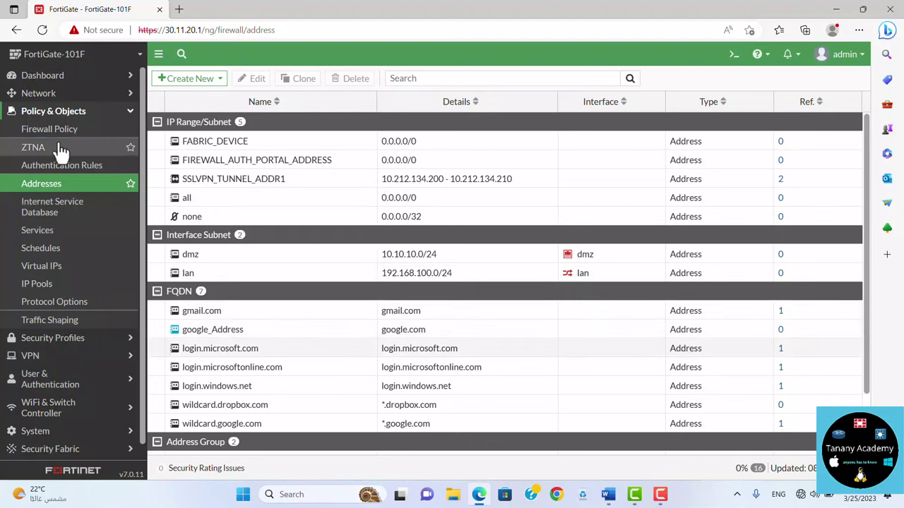
- Open the FortiGate's DNS settings under Network
click(61, 432)
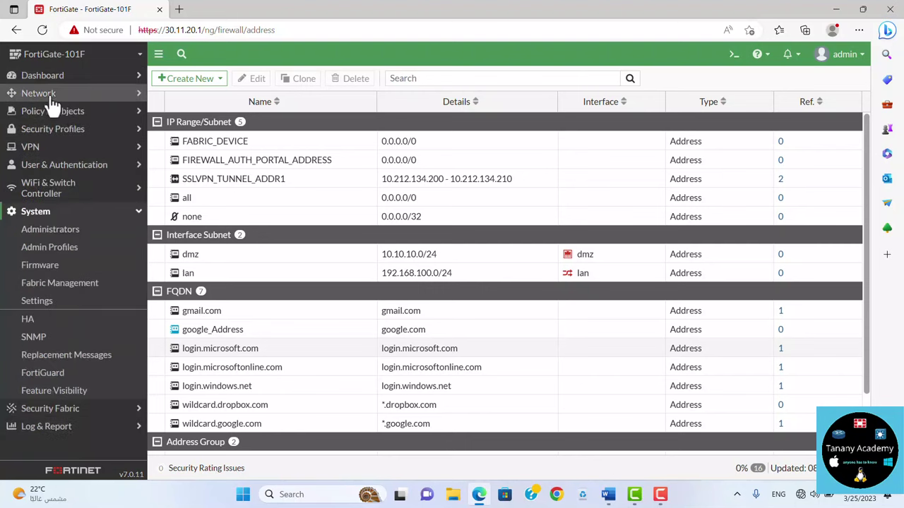
click(51, 102)
click(29, 135)
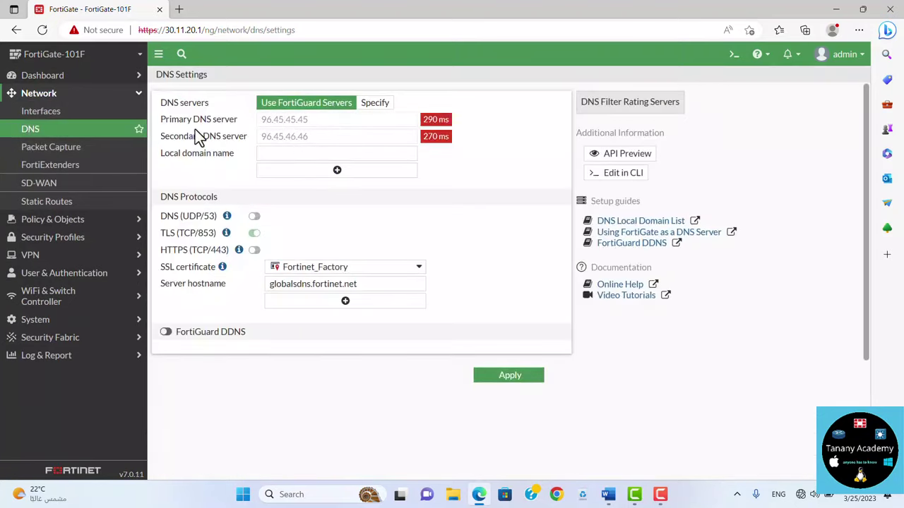
- Try specifying 8.8.4.4 as a custom primary DNS server, and switch back to the FortiGuard servers
click(372, 111)
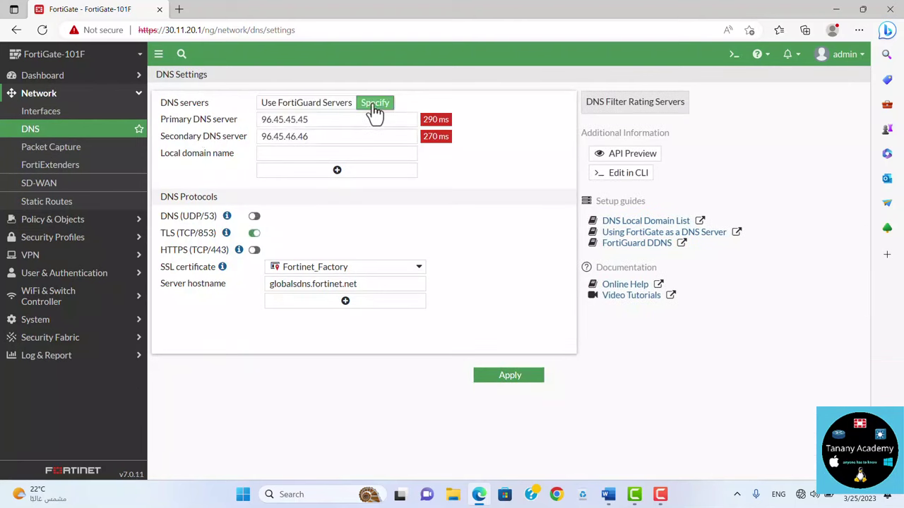
double_click(327, 120)
text(8.8.8)
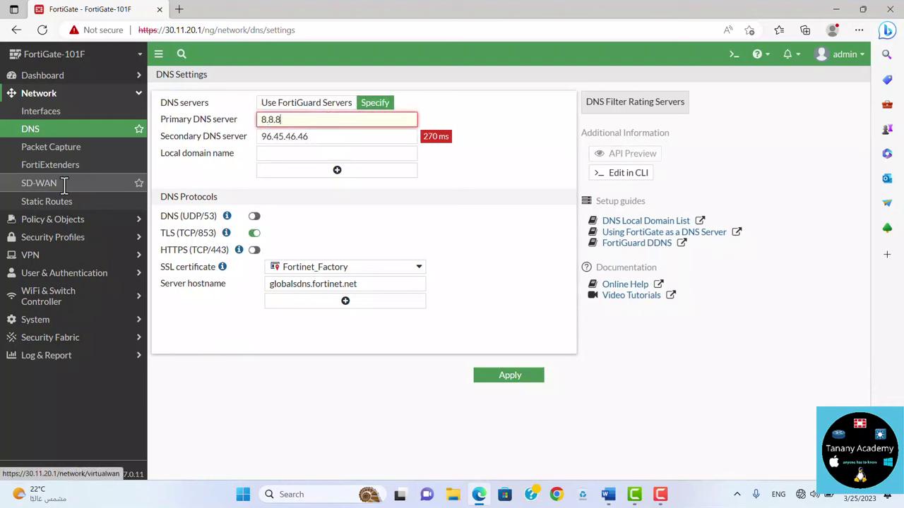
key(BackSpace)
text(4.4)
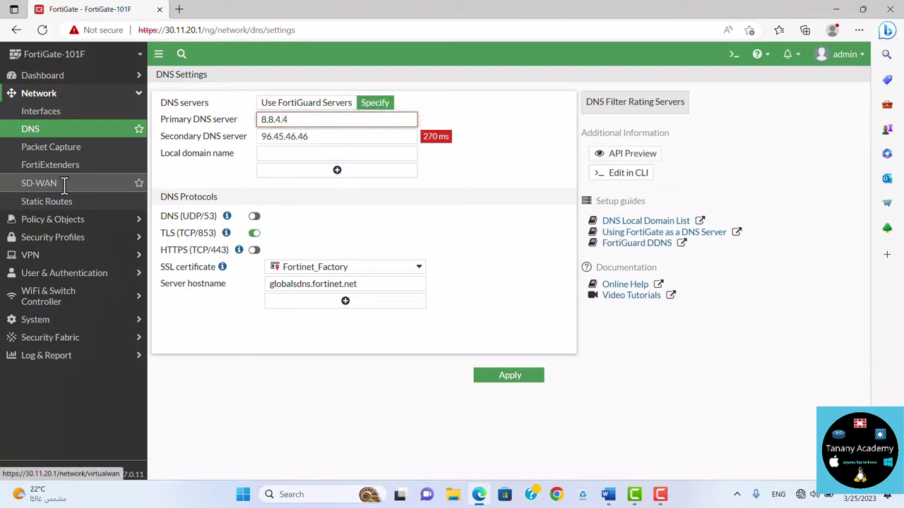
click(328, 107)
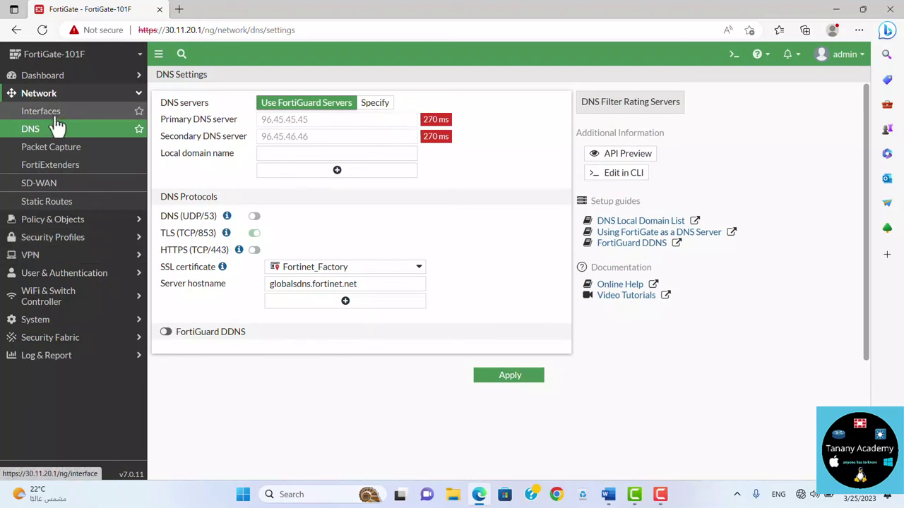
- Return to the list of firewall addresses
click(42, 218)
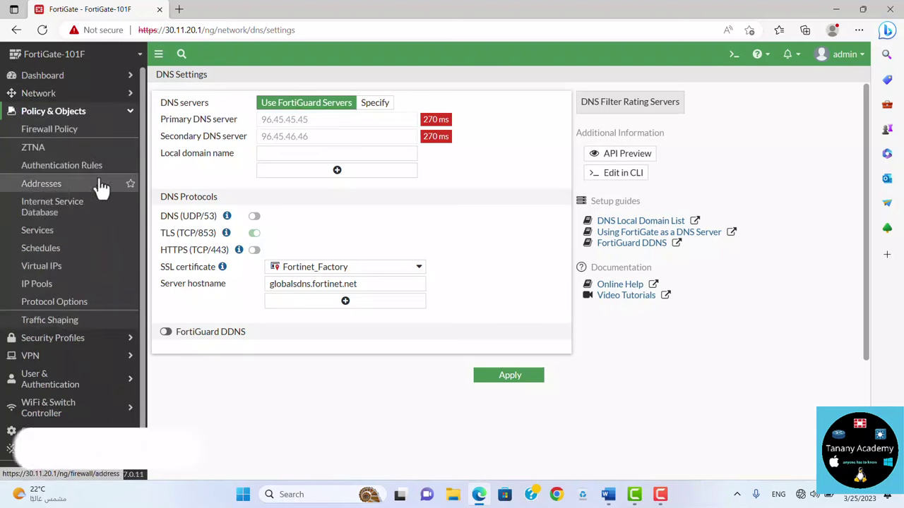
click(40, 186)
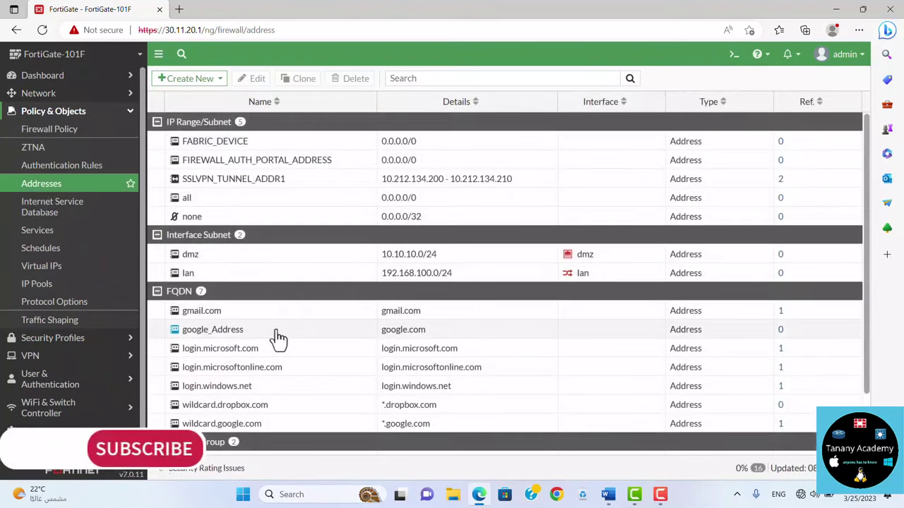
click(237, 336)
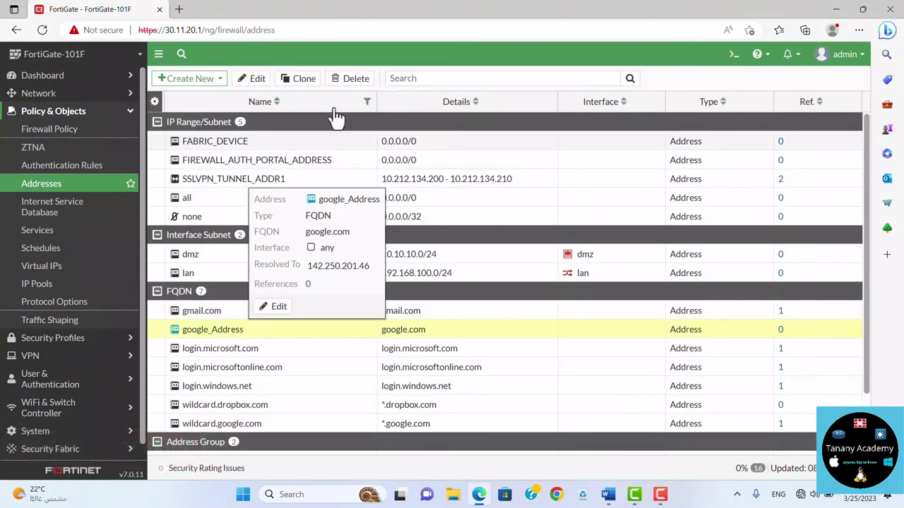
click(360, 83)
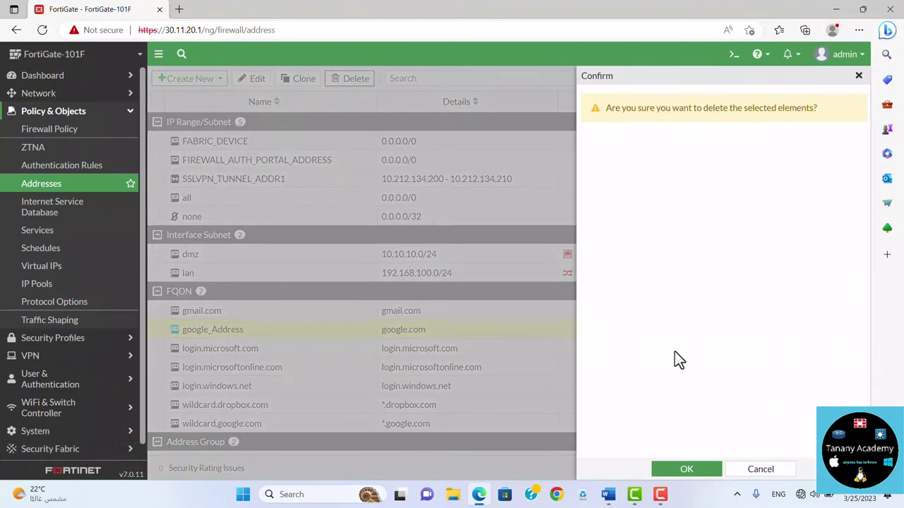
click(754, 468)
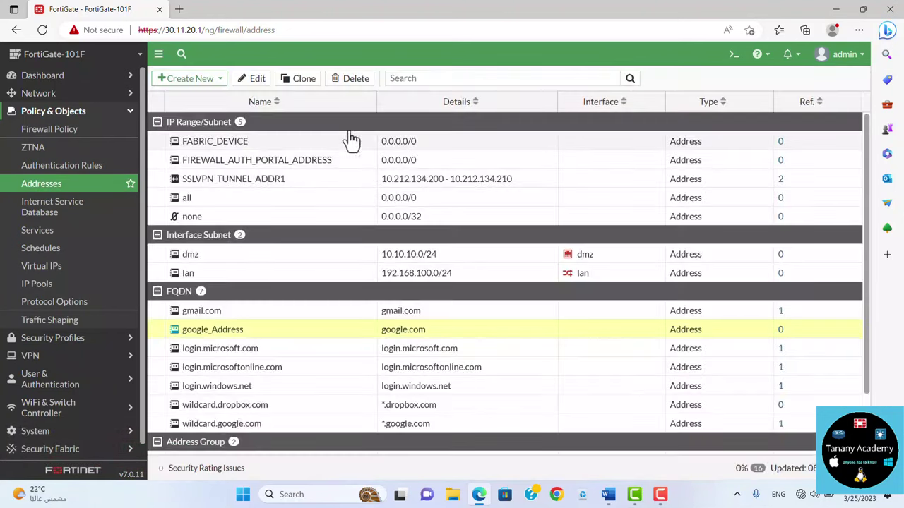
- Start a new firewall address and set its type to Geography
click(206, 83)
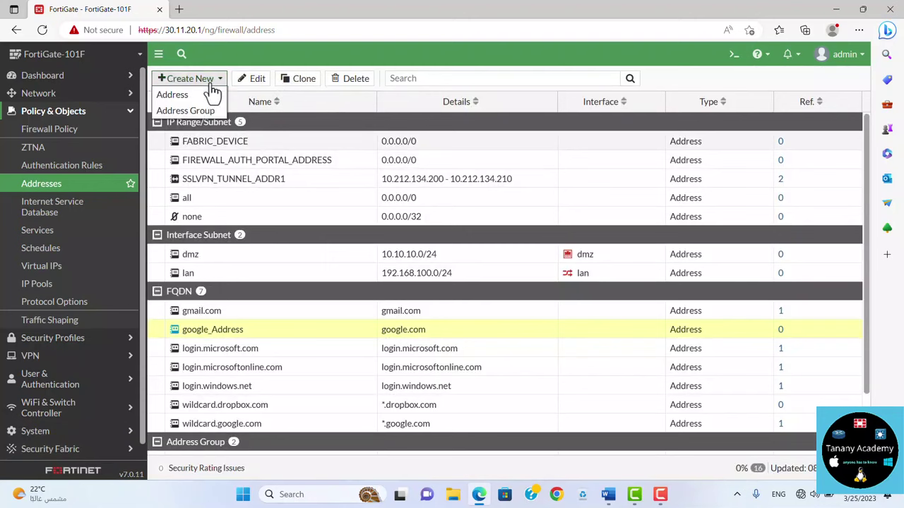
click(187, 97)
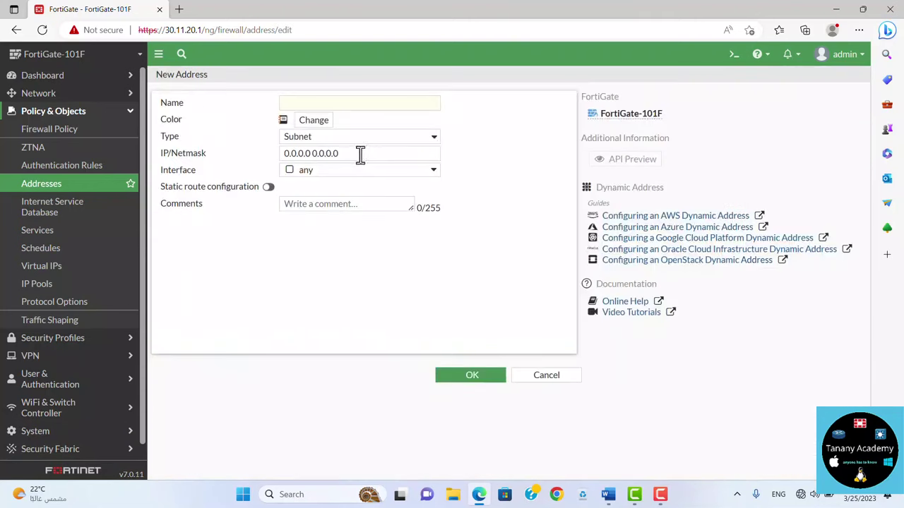
click(402, 139)
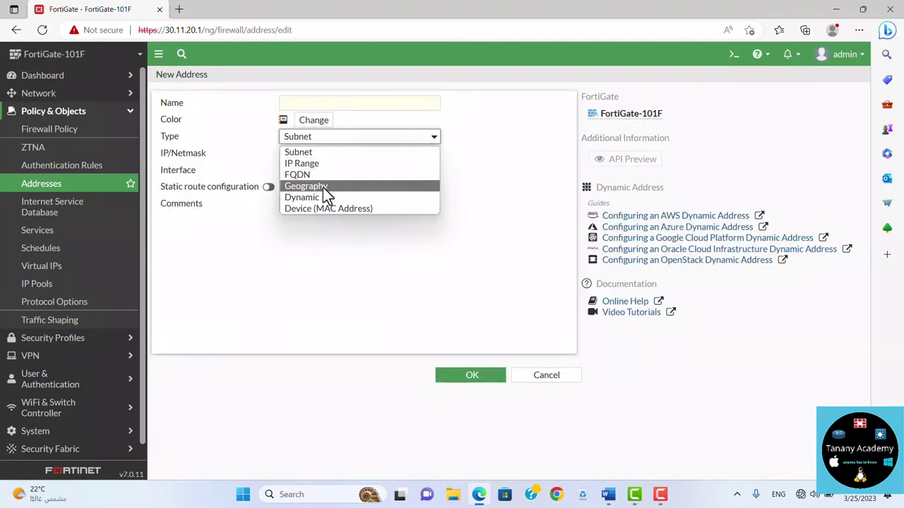
click(309, 190)
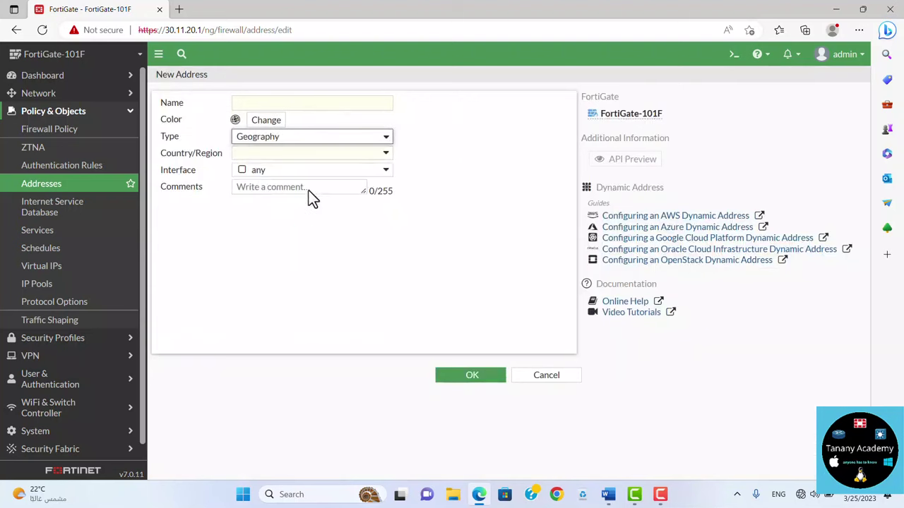
- Set the geography address's Country/Region to Egypt, leaving the name empty
click(387, 156)
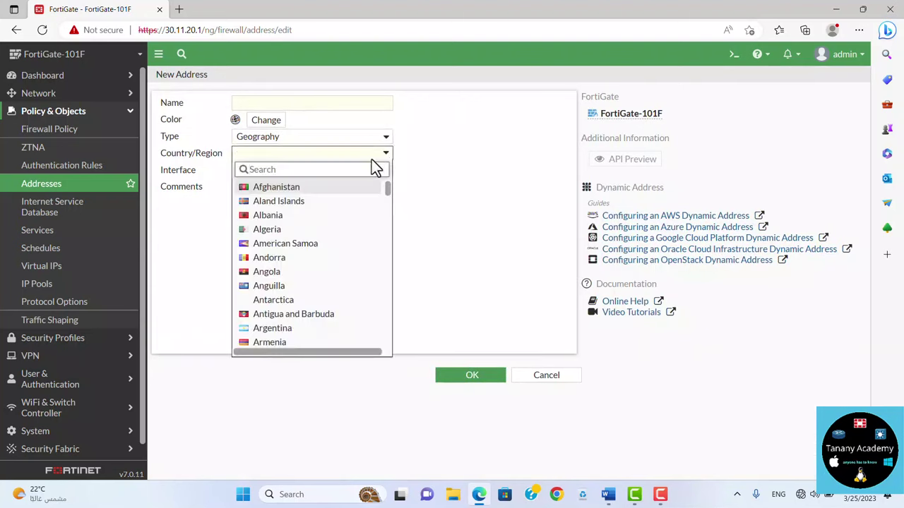
text(eg)
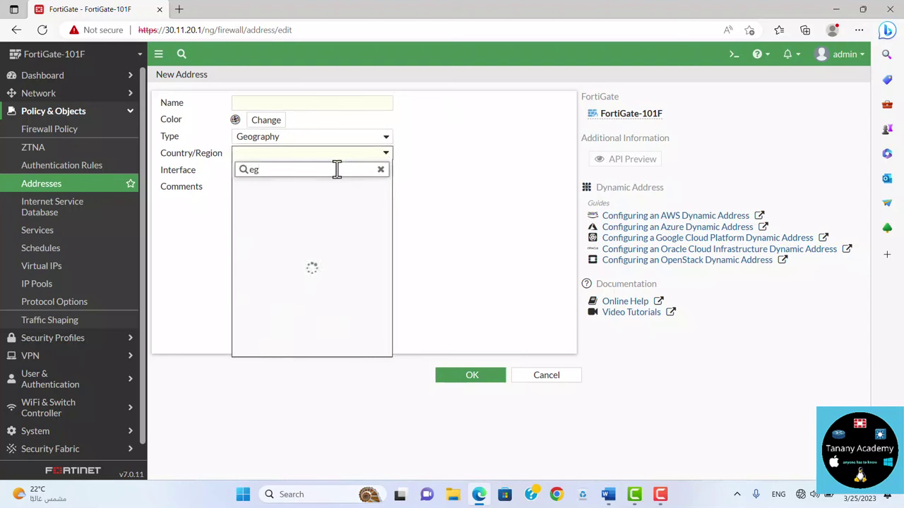
click(277, 203)
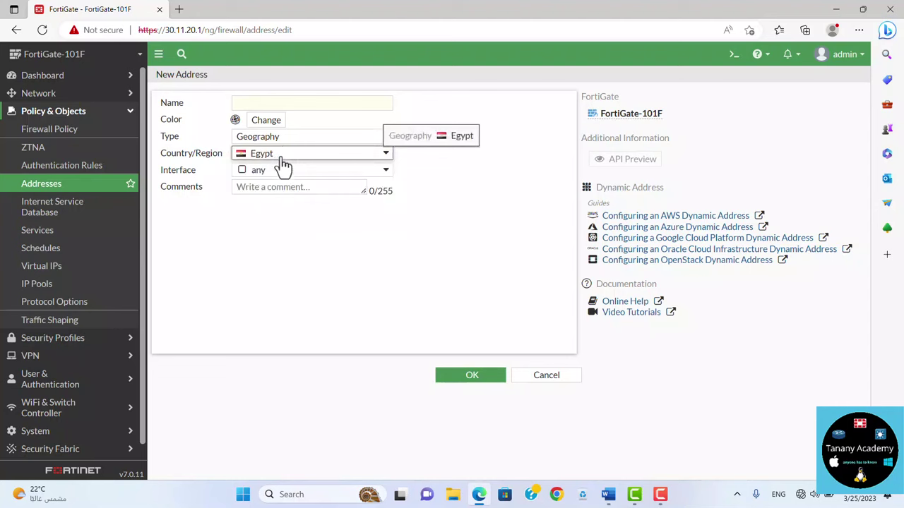
click(363, 104)
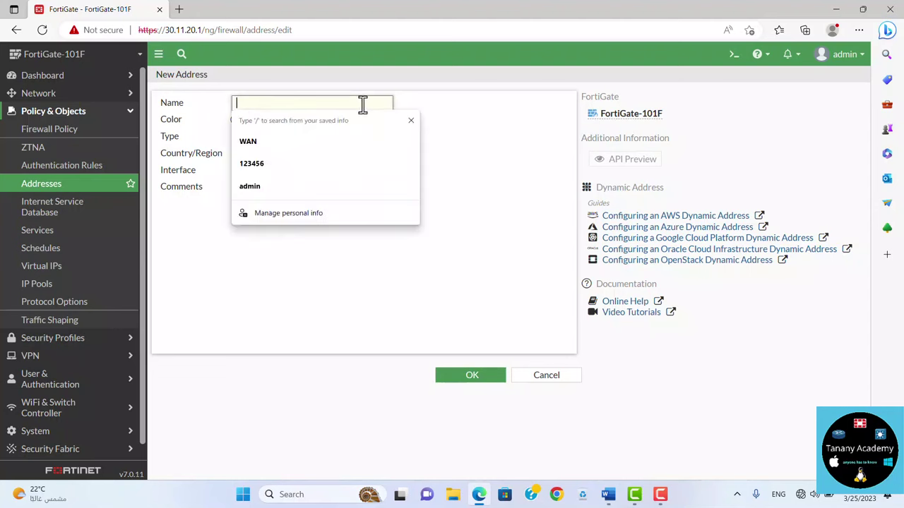
click(528, 184)
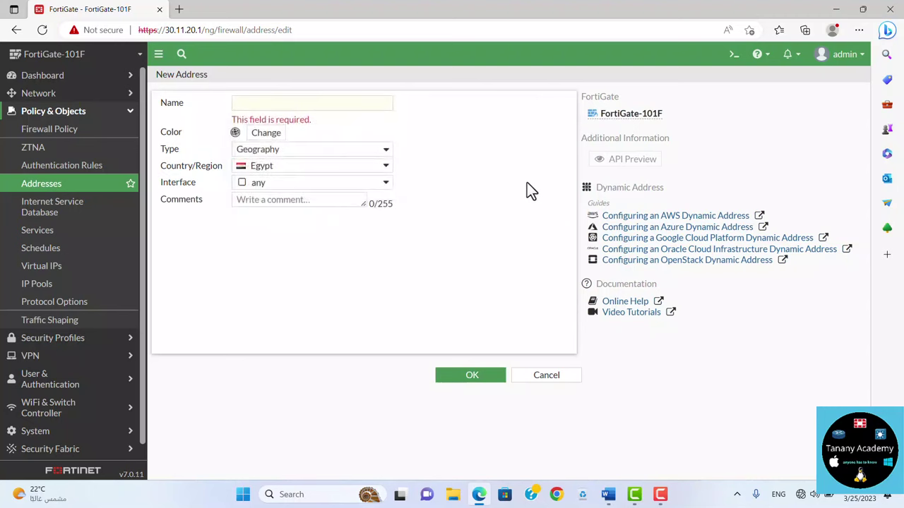
- Search the countries for "eg", "fra" and "chin", and set the address's Country/Region to China
click(387, 168)
text(eg)
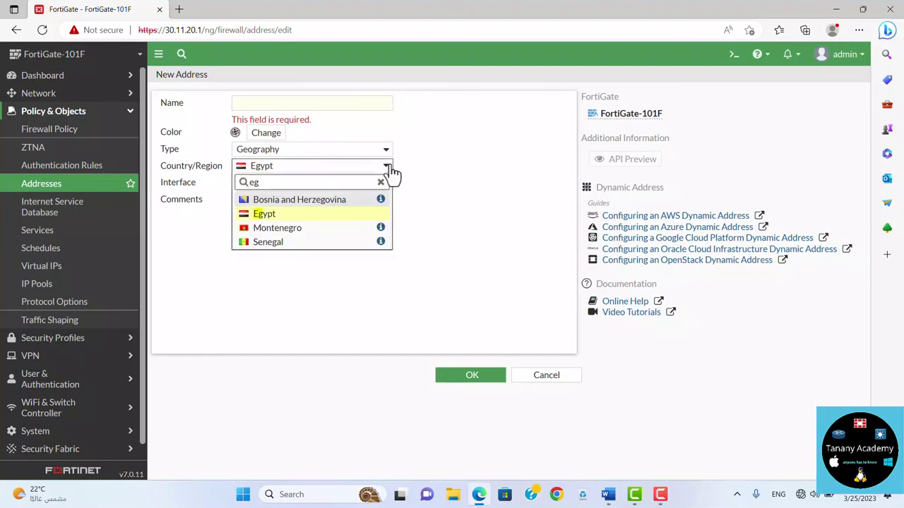
double_click(294, 184)
text(fra)
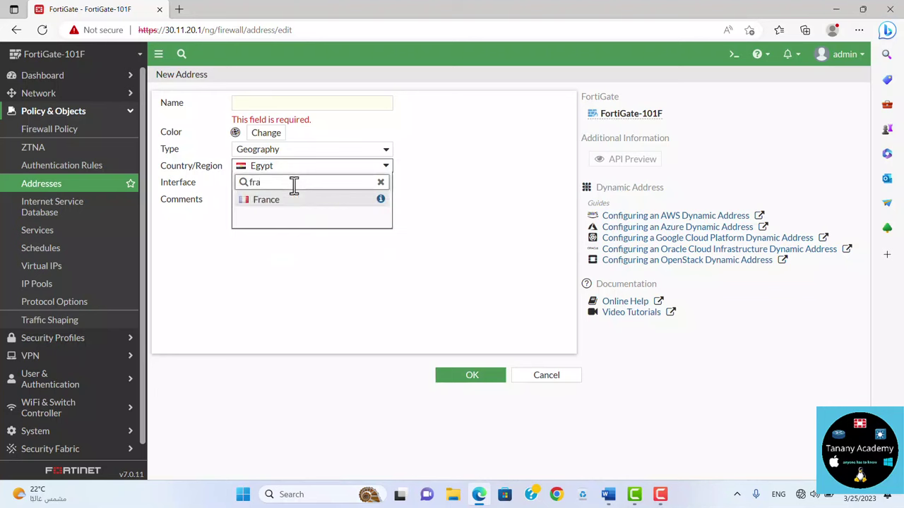
key(BackSpace)
key(BackSpace)
key(BackSpace)
text(ch)
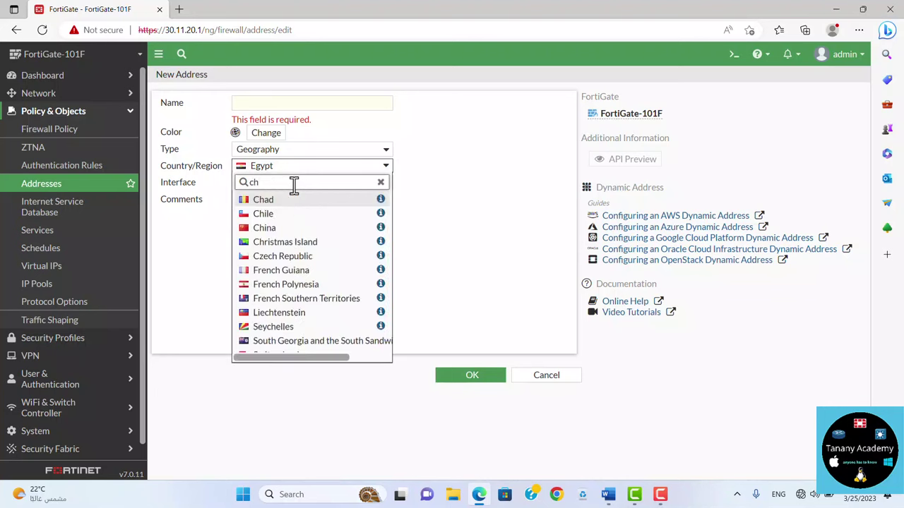
text(in)
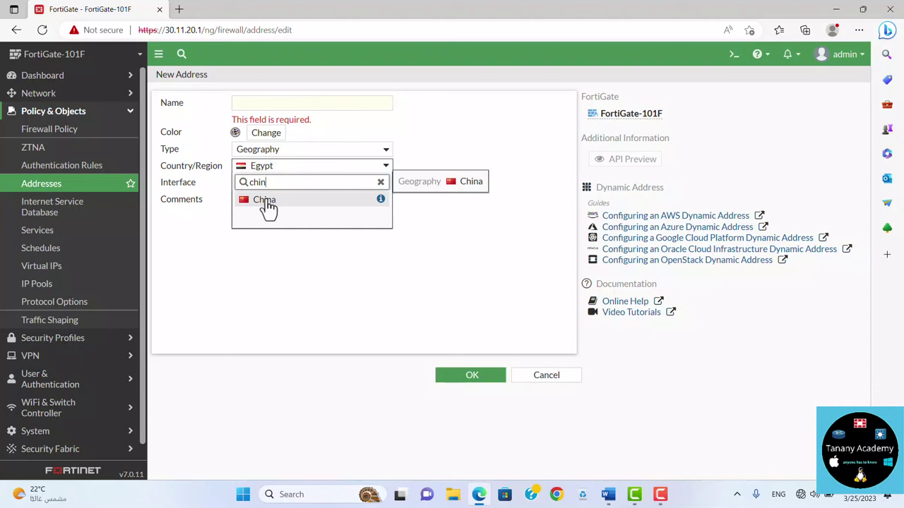
click(266, 202)
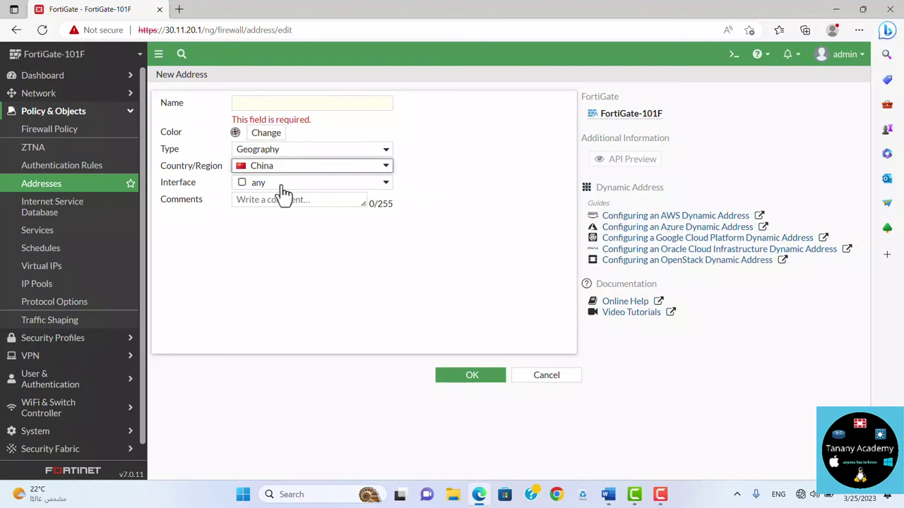
- Set the new address's type to Device (MAC Address), leaving the name and MAC address empty
click(284, 102)
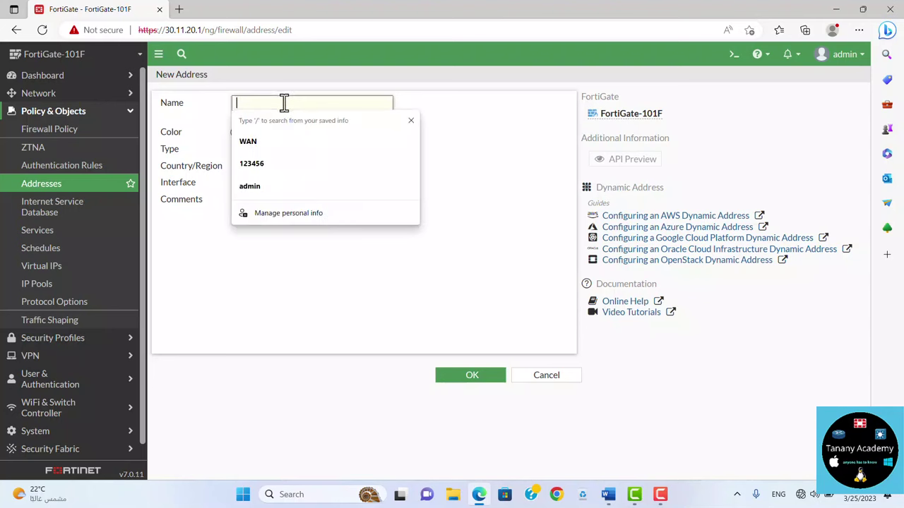
click(227, 329)
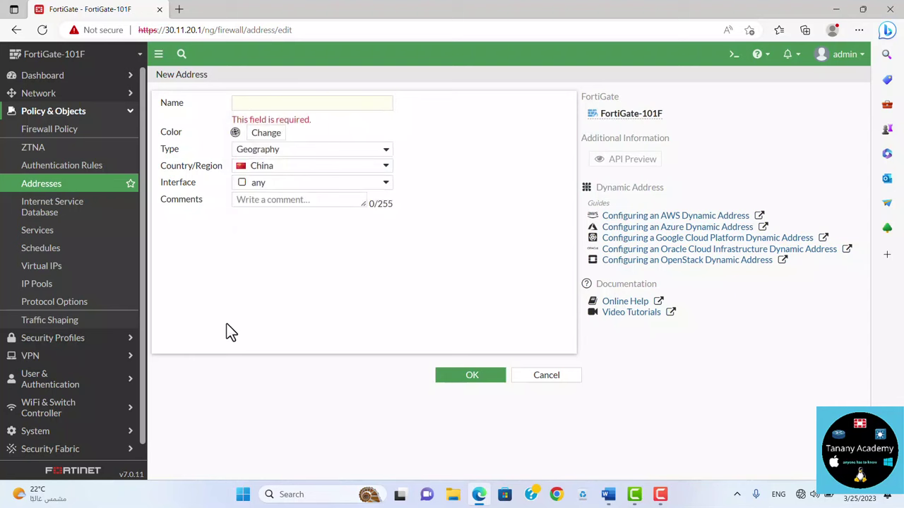
click(389, 151)
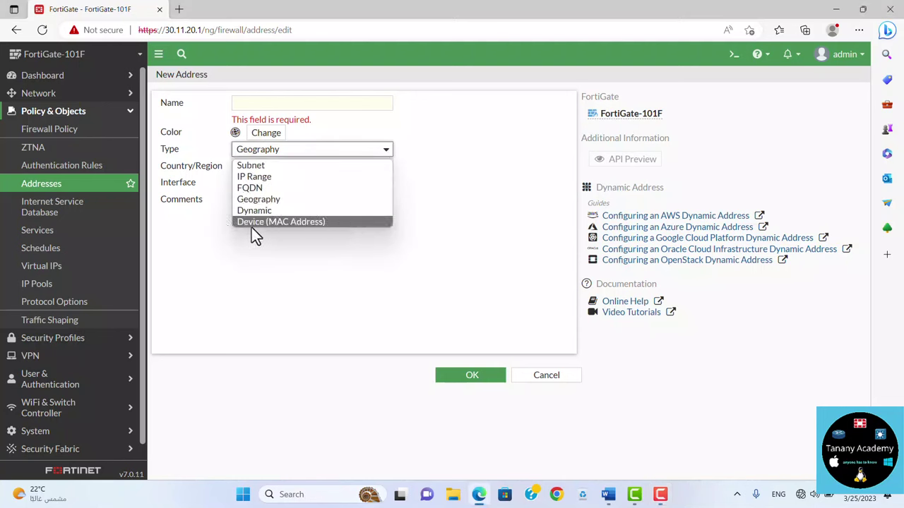
click(308, 222)
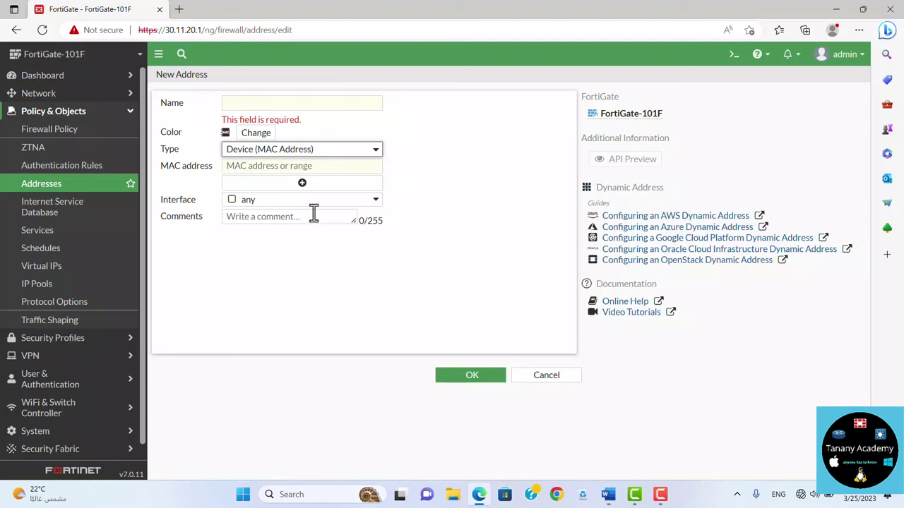
click(302, 167)
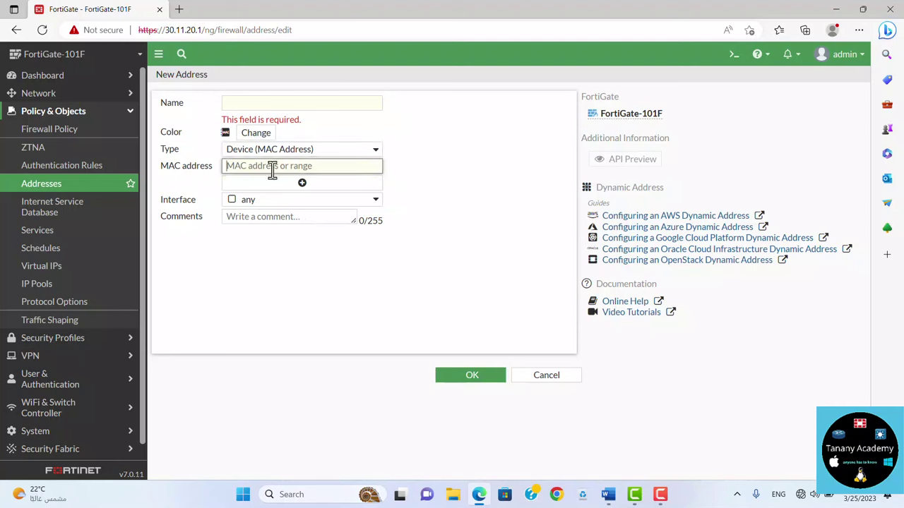
click(312, 103)
click(503, 134)
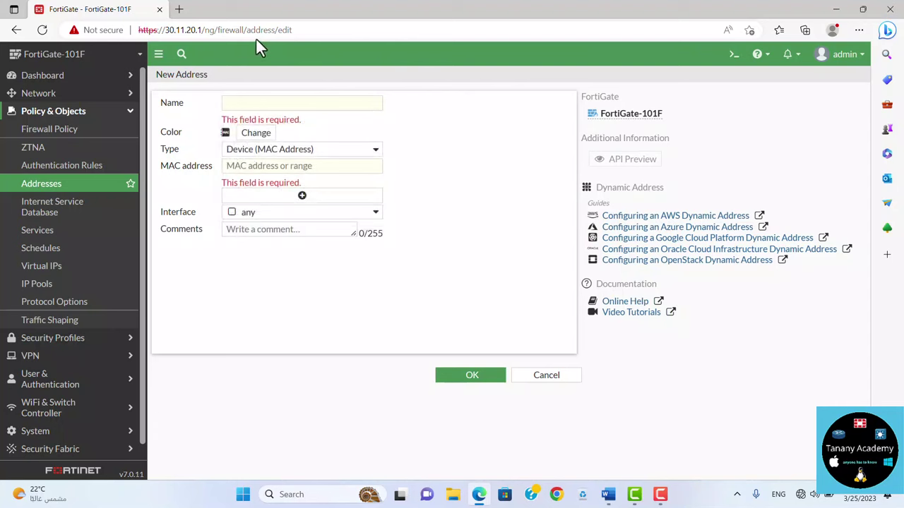
- Check the available address types and discard the new address
click(340, 151)
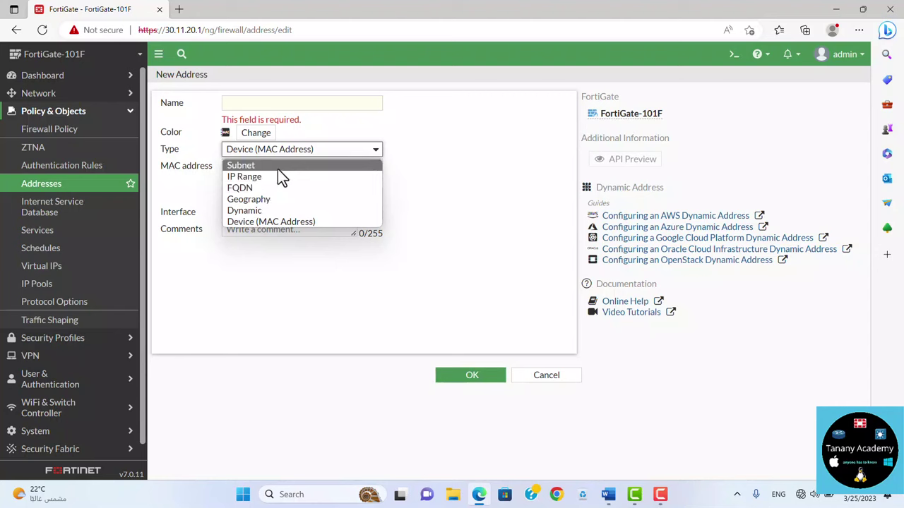
click(452, 240)
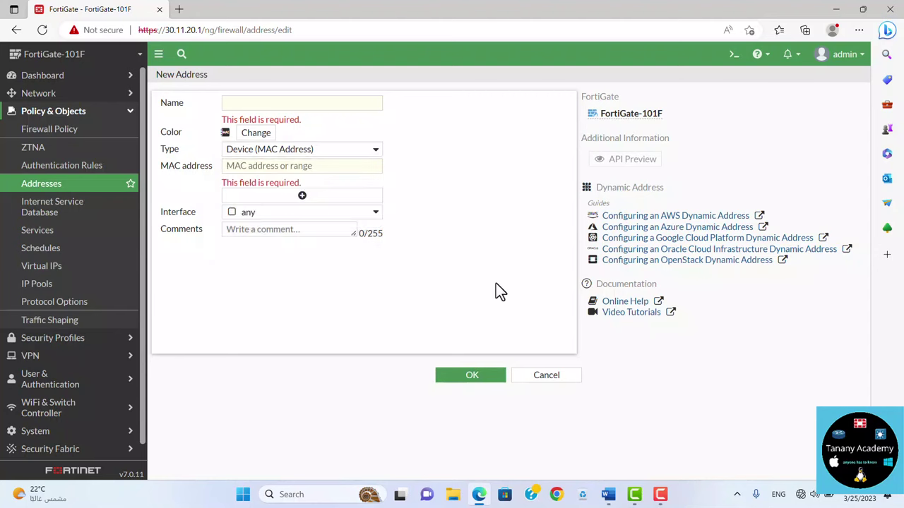
click(543, 381)
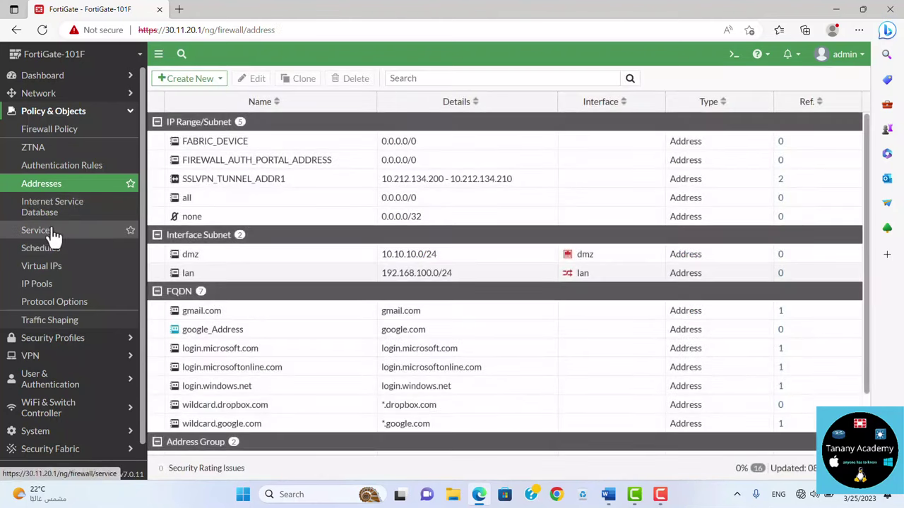
- Open the list of firewall services and examine the General and Web Access services
click(37, 230)
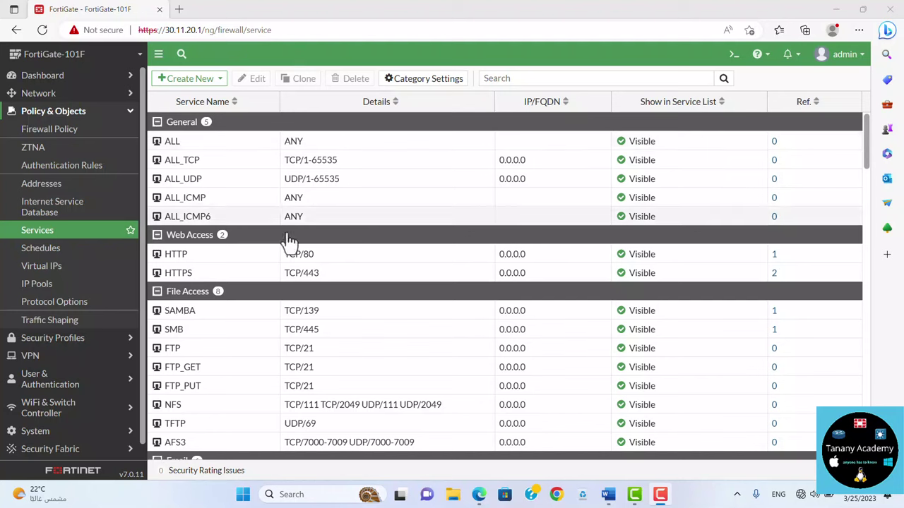
scroll(290, 286, down, 1)
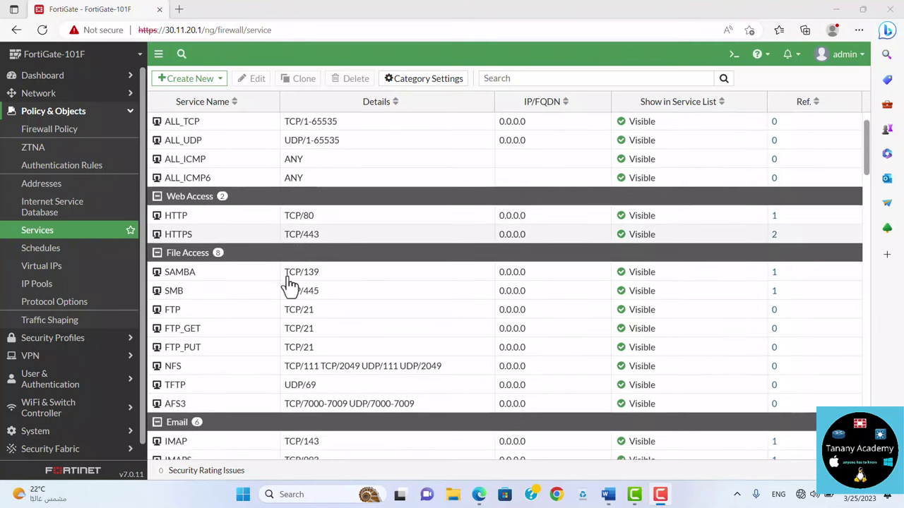
scroll(289, 286, up, 1)
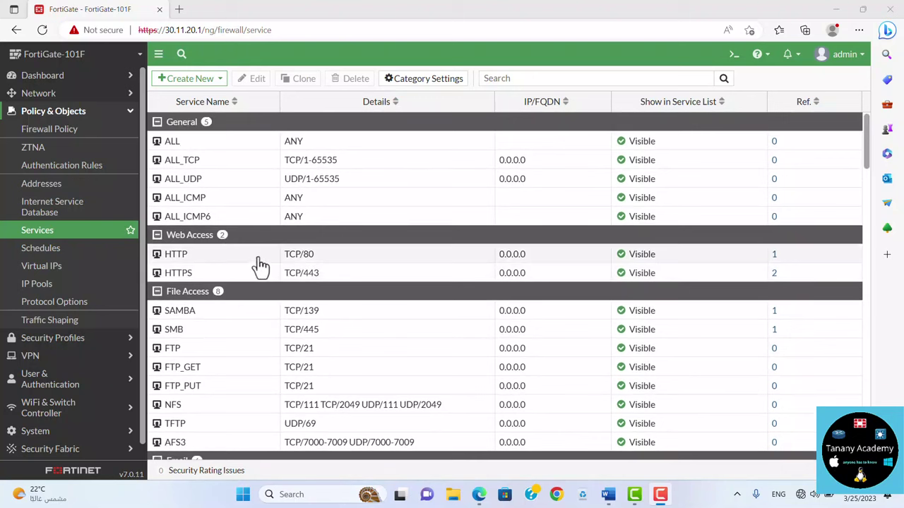
mouse_move(195, 205)
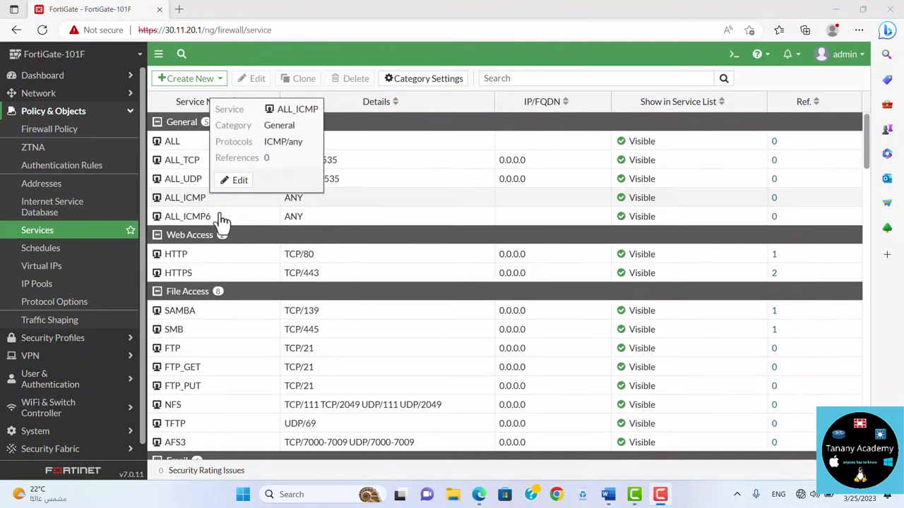
mouse_move(203, 220)
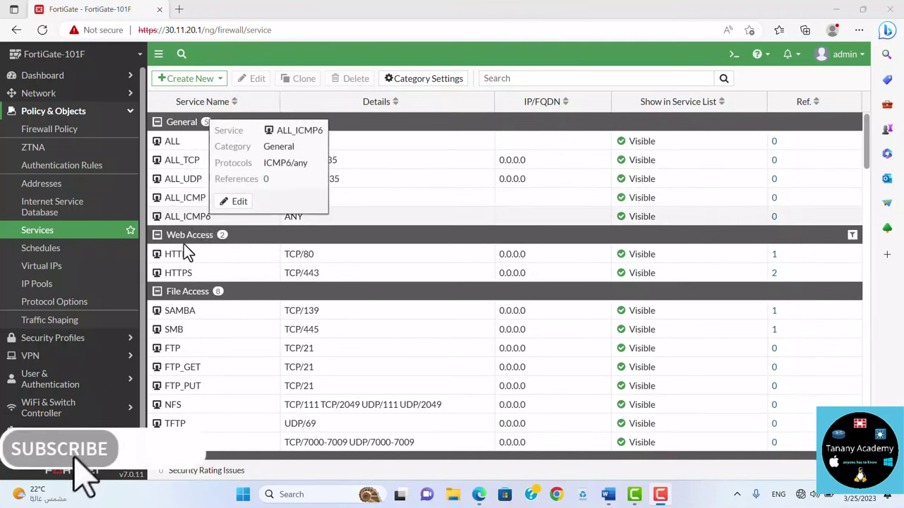
mouse_move(179, 260)
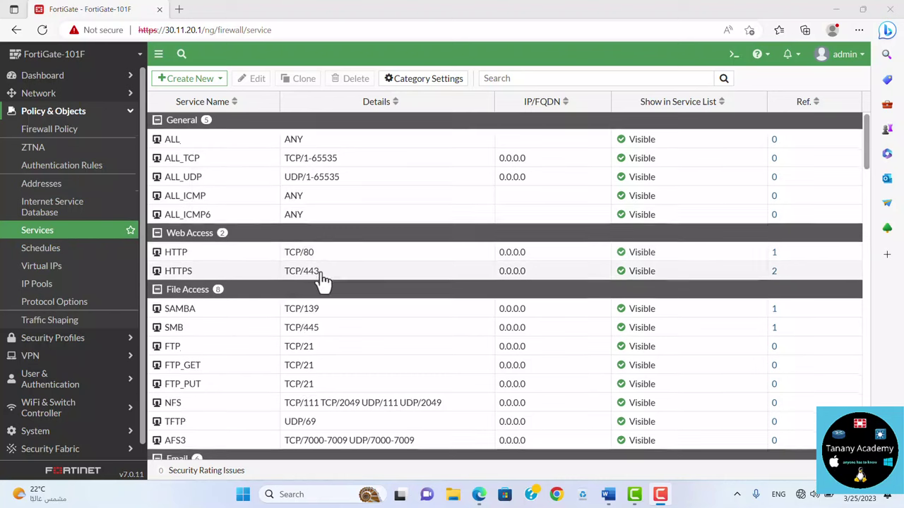
- Examine the predefined services and their ports in the File Access, Email and Network Services categories
scroll(321, 279, down, 2)
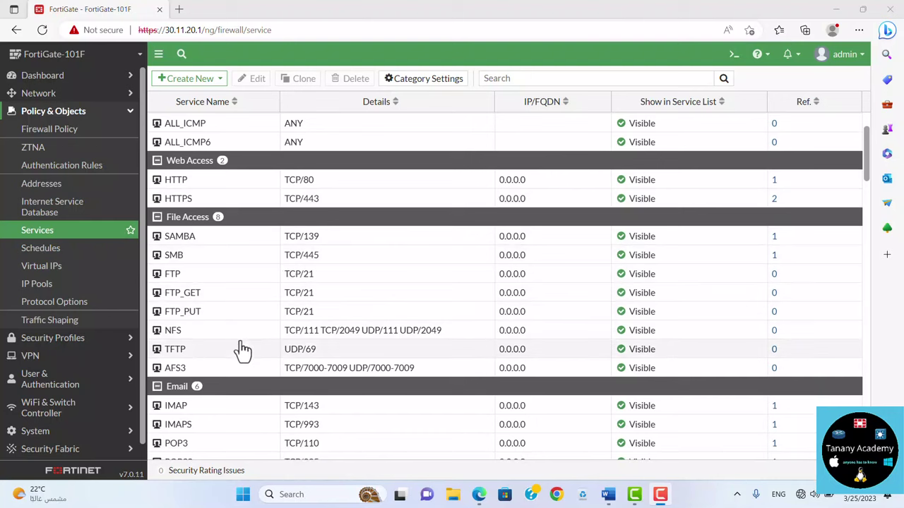
scroll(238, 349, down, 1)
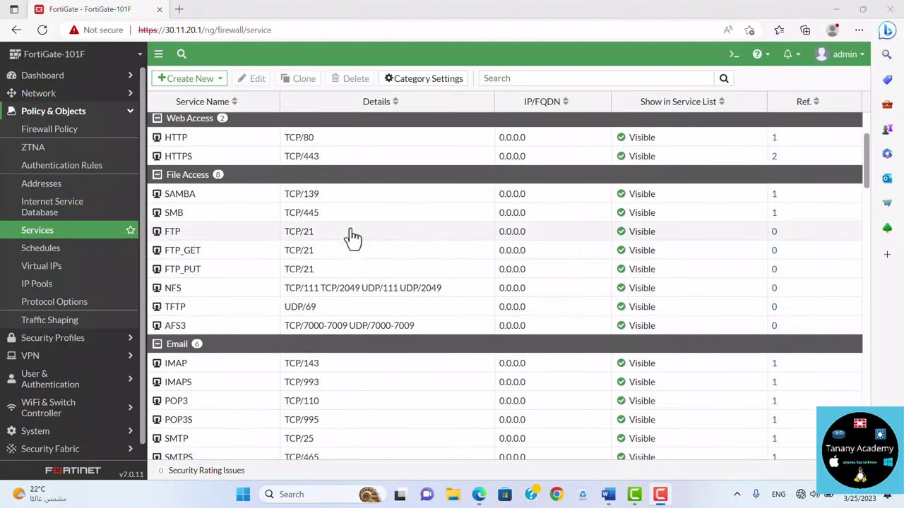
scroll(300, 372, down, 3)
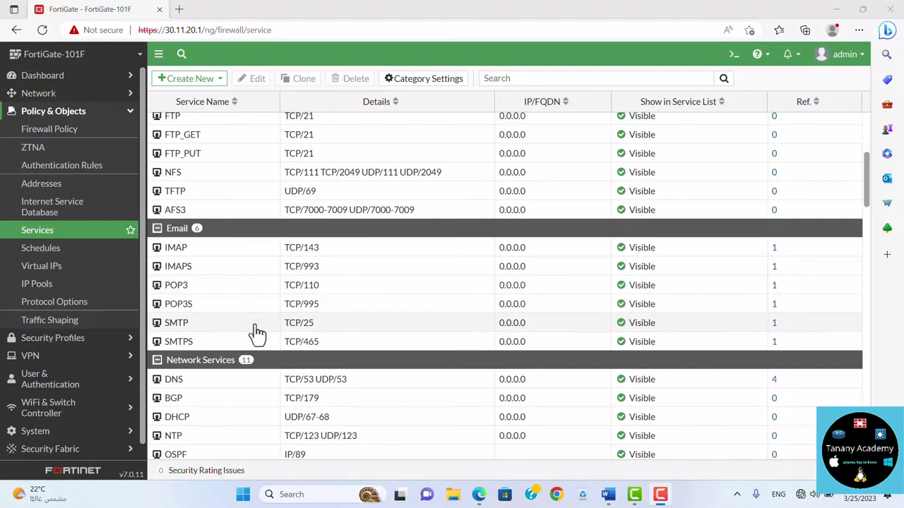
scroll(260, 349, down, 1)
scroll(260, 349, down, 2)
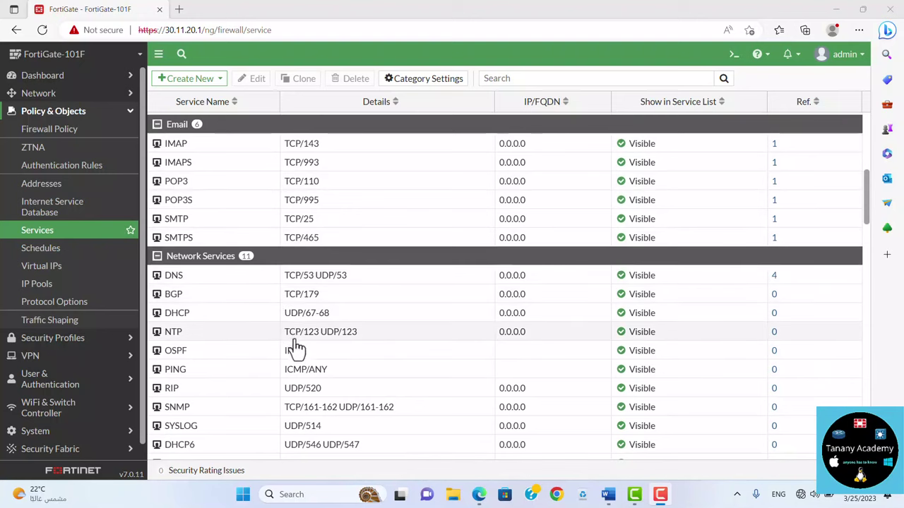
scroll(295, 347, down, 3)
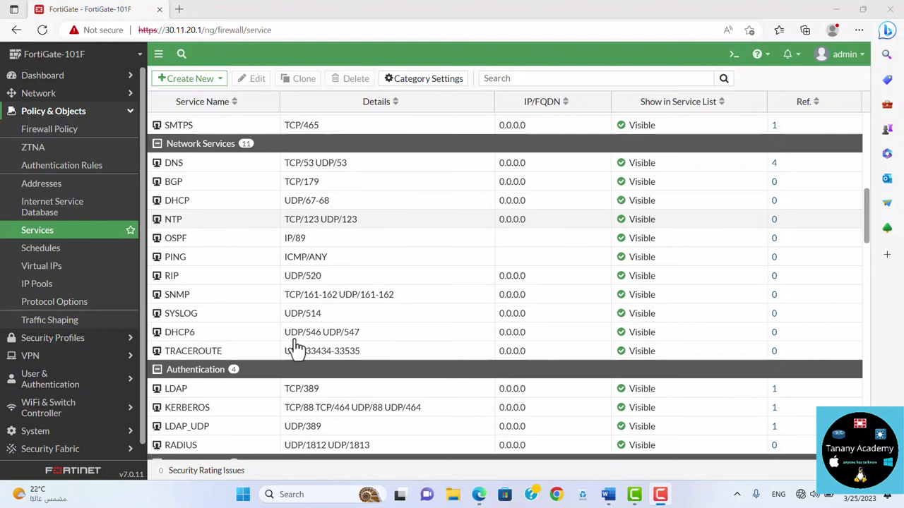
- Examine the remaining service categories, from Authentication and Remote Access through Uncategorized to the Firewall Group entries
scroll(295, 348, down, 2)
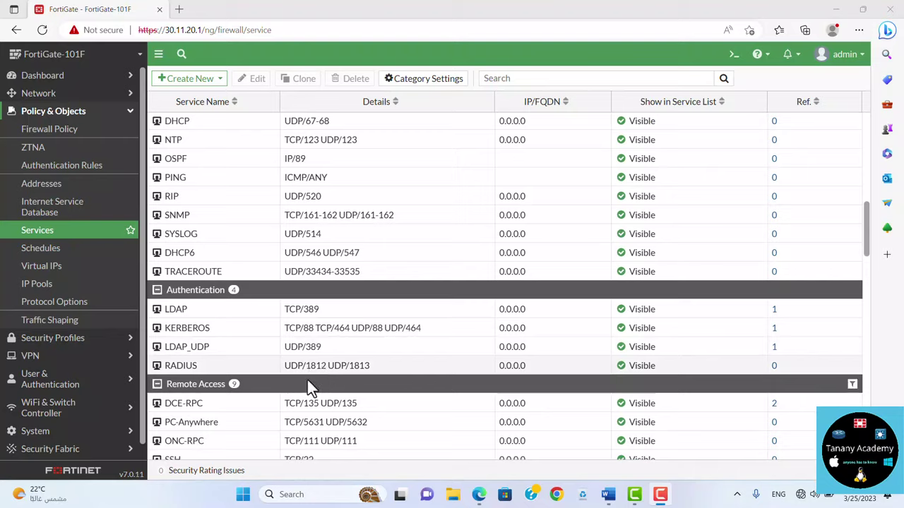
scroll(311, 389, down, 2)
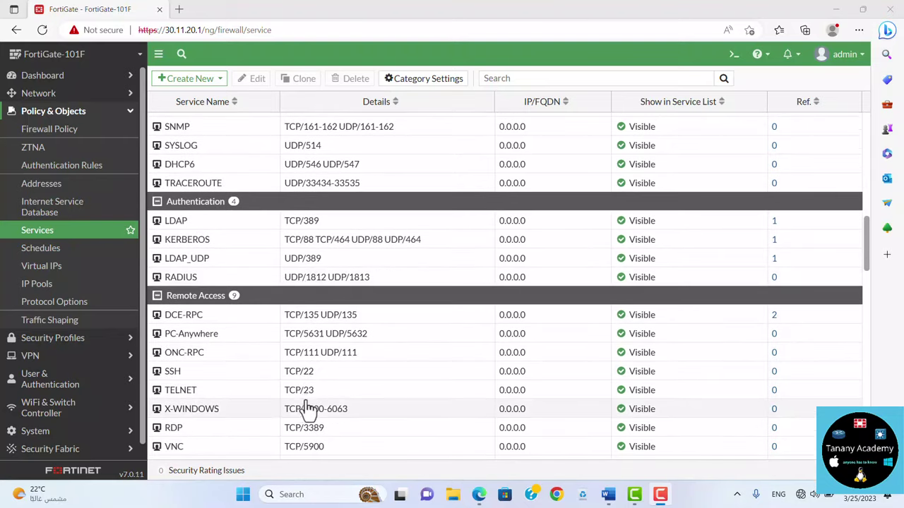
scroll(305, 403, down, 1)
scroll(308, 408, down, 6)
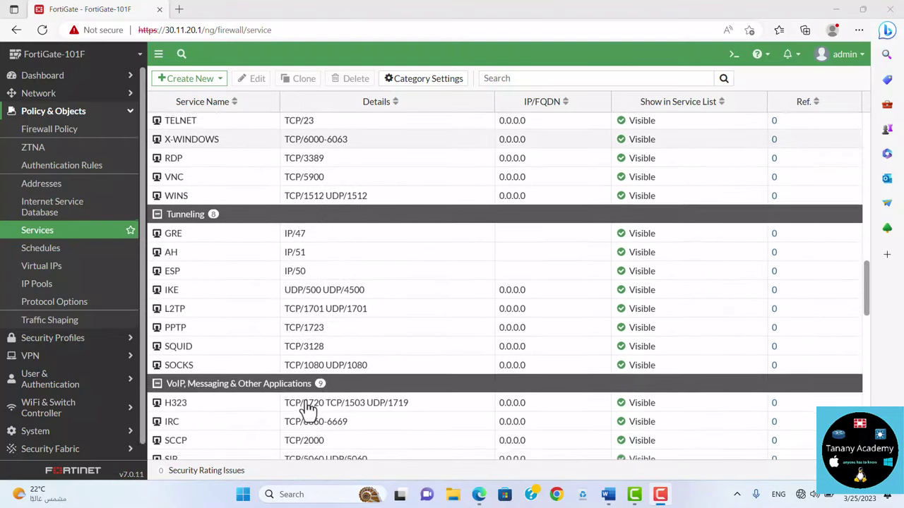
scroll(307, 408, down, 4)
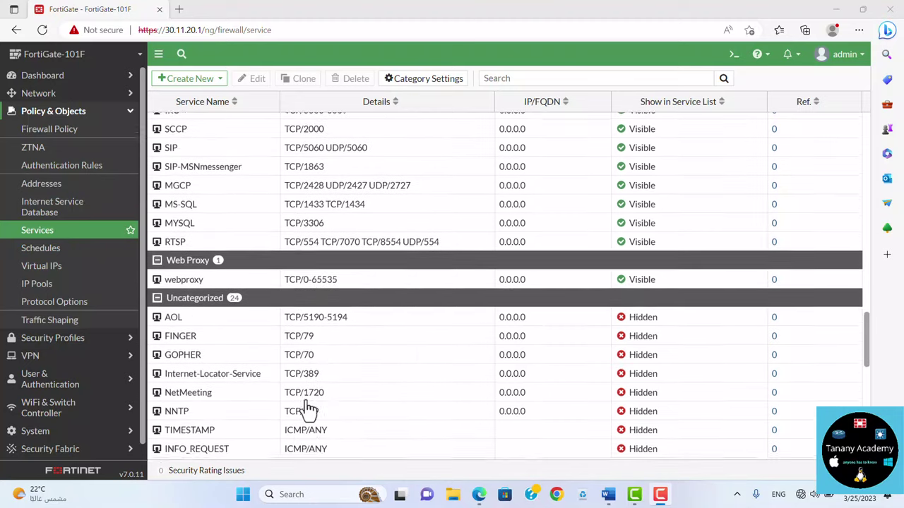
scroll(308, 408, down, 1)
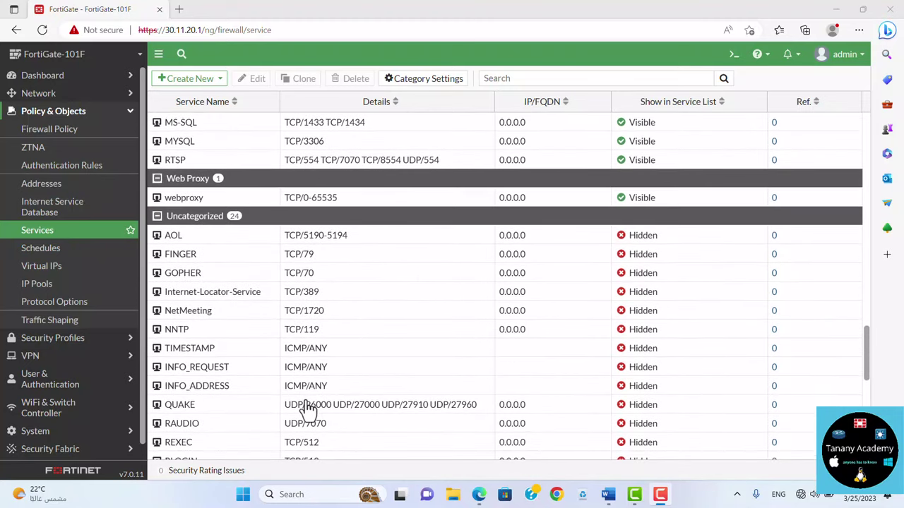
scroll(307, 408, down, 5)
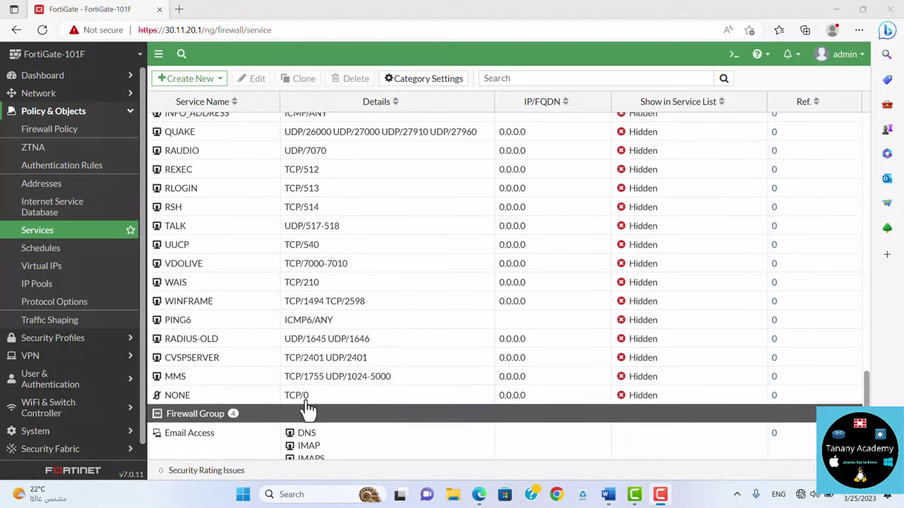
scroll(307, 408, down, 1)
scroll(308, 408, down, 1)
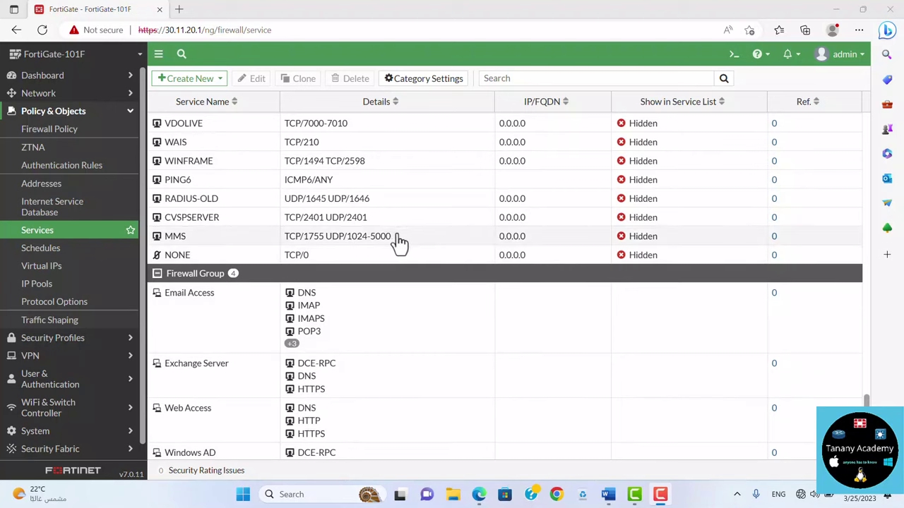
- Search the services for "dhcp" and clear the search
click(564, 78)
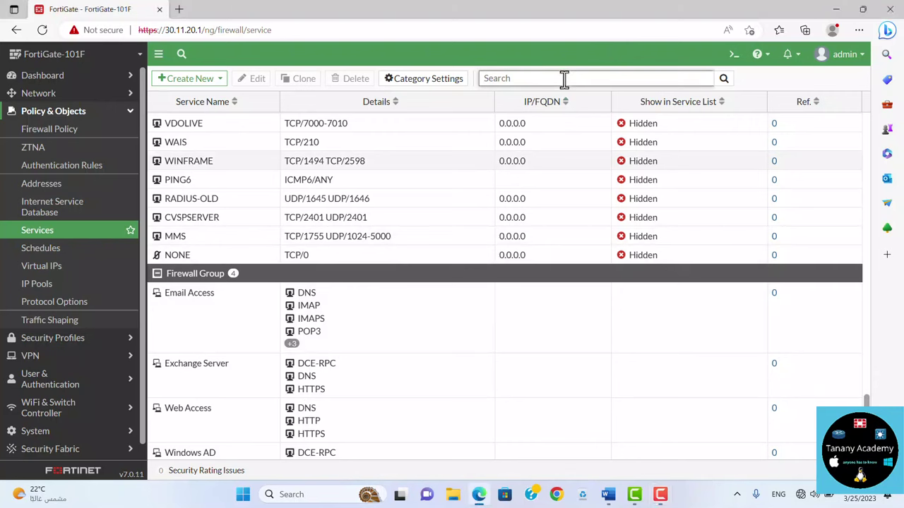
text(dhcp)
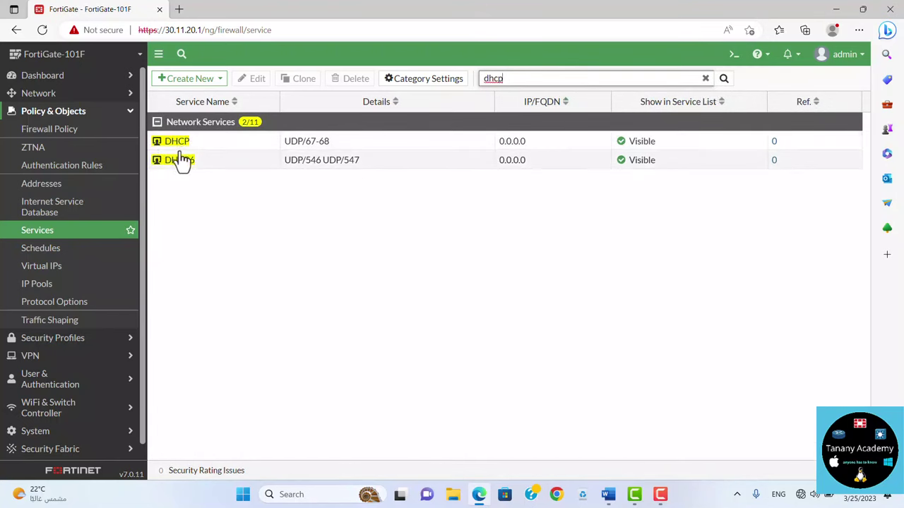
click(707, 80)
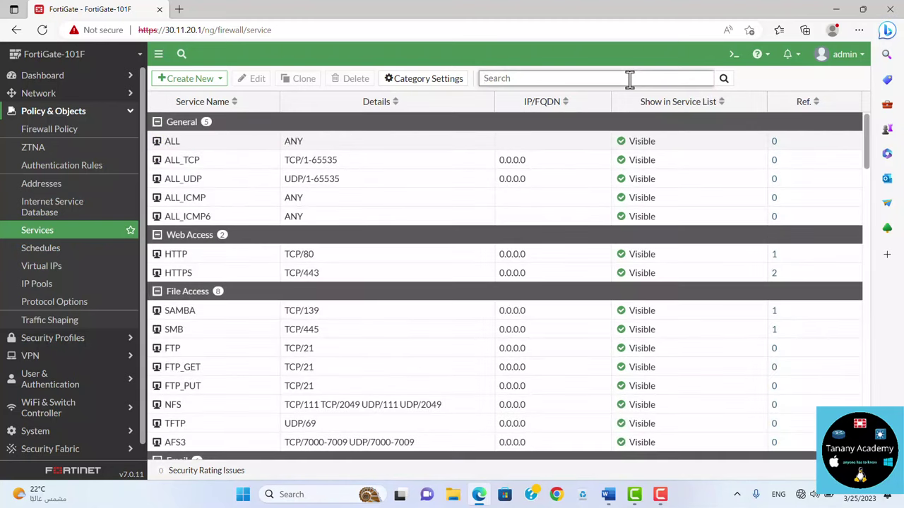
- Search the services for port 22 and clear the search
text(22)
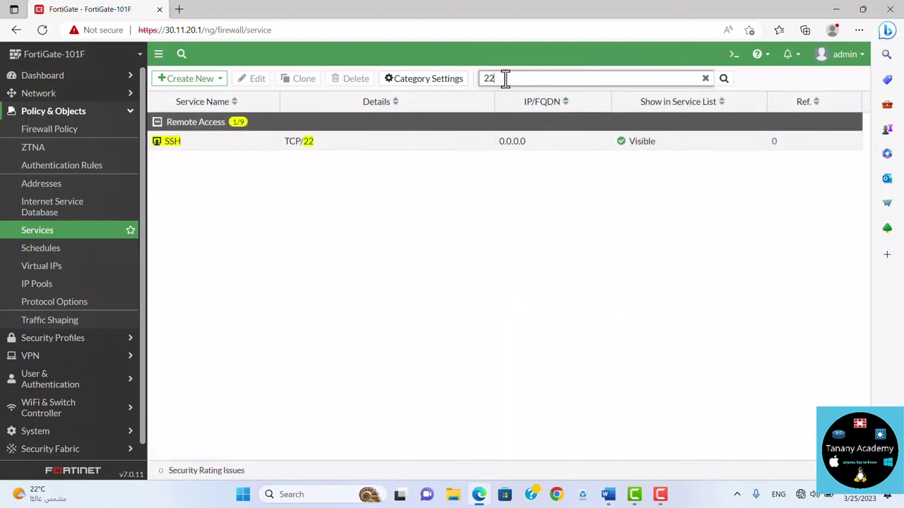
key(BackSpace)
key(BackSpace)
click(479, 218)
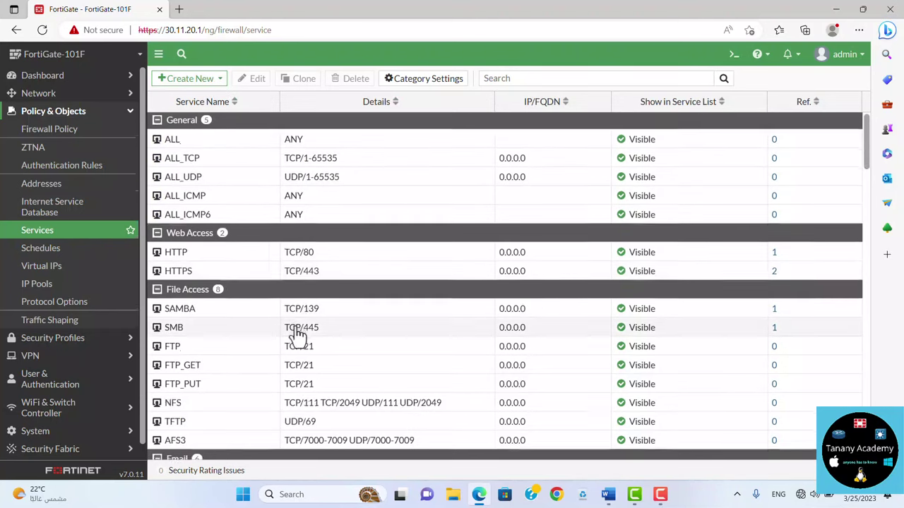
- Select the Email Access service group in the Firewall Group category and examine its member services
scroll(297, 311, down, 15)
scroll(297, 332, down, 10)
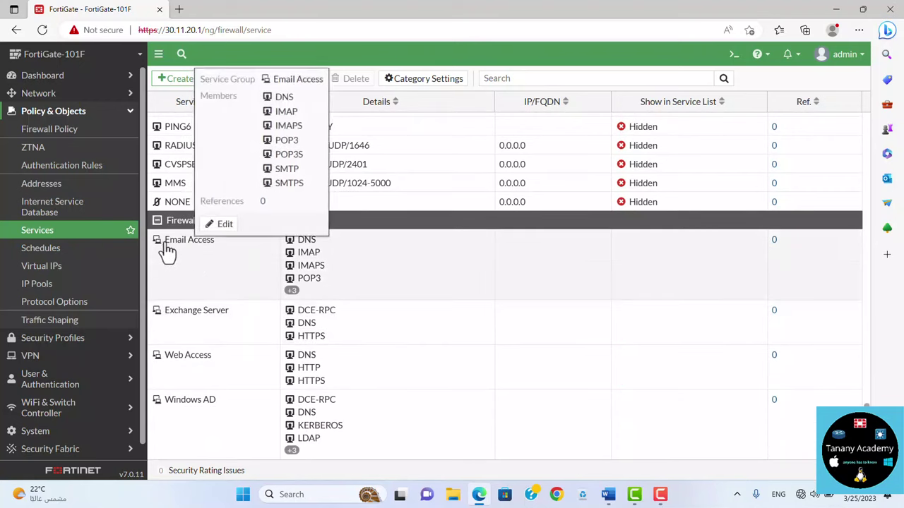
click(191, 250)
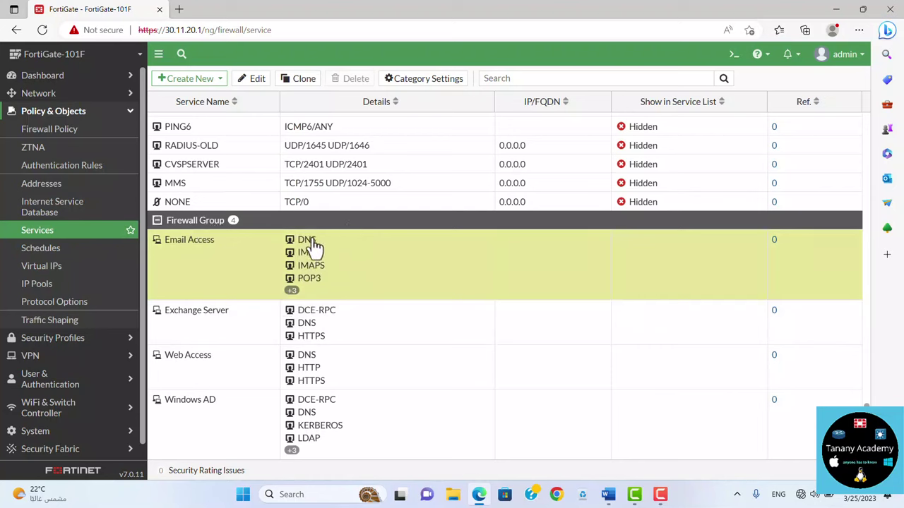
mouse_move(311, 242)
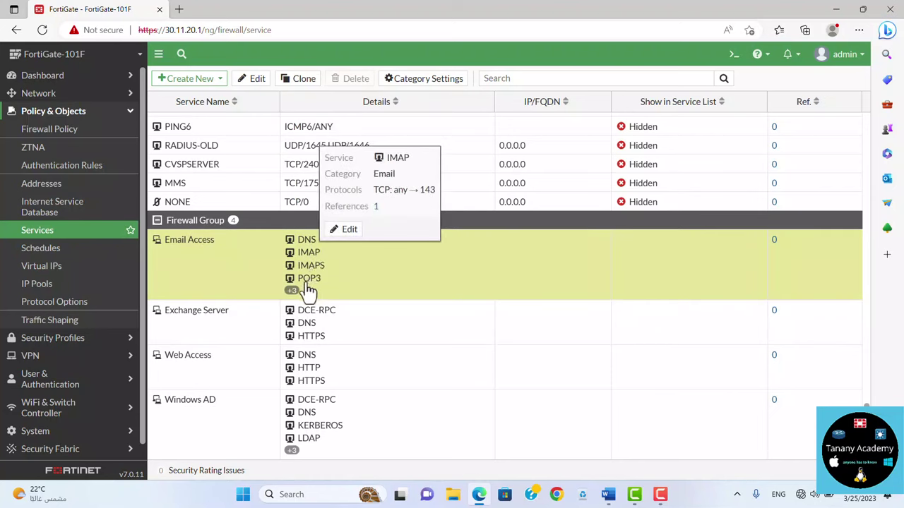
- Check the additional collapsed member services of the Email Access and Windows AD groups
mouse_move(292, 291)
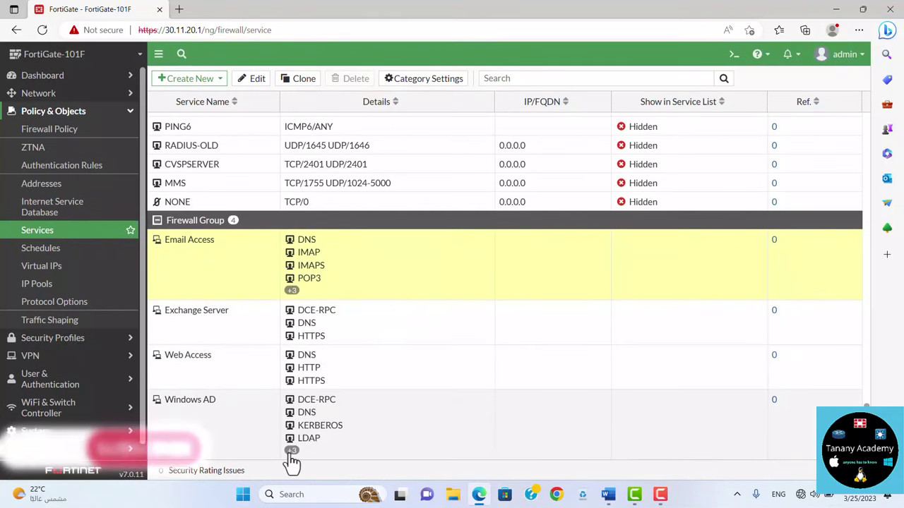
mouse_move(296, 459)
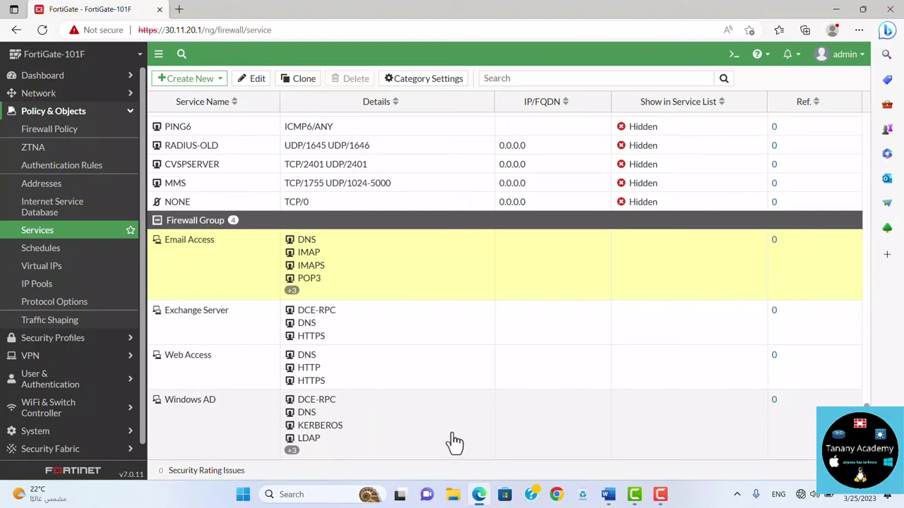
- Start a new service named "test" with TCP destination ports 90 to 100
click(203, 81)
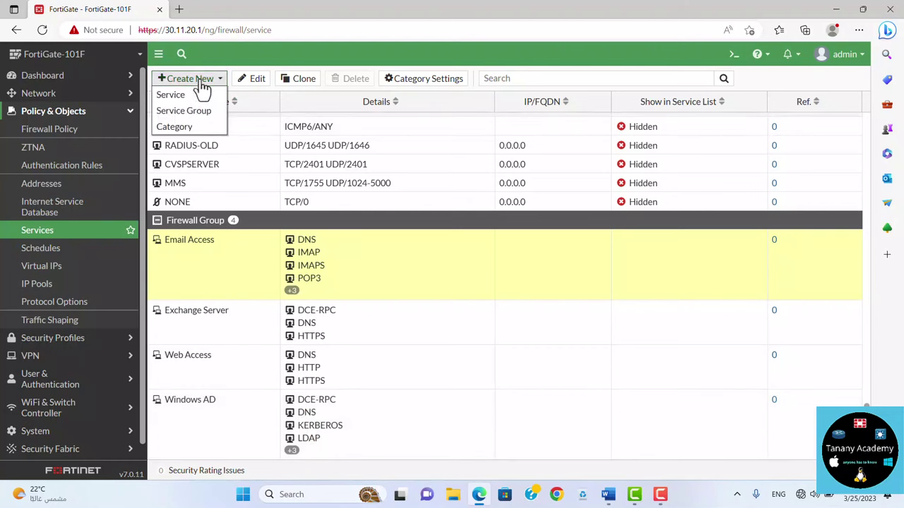
click(175, 95)
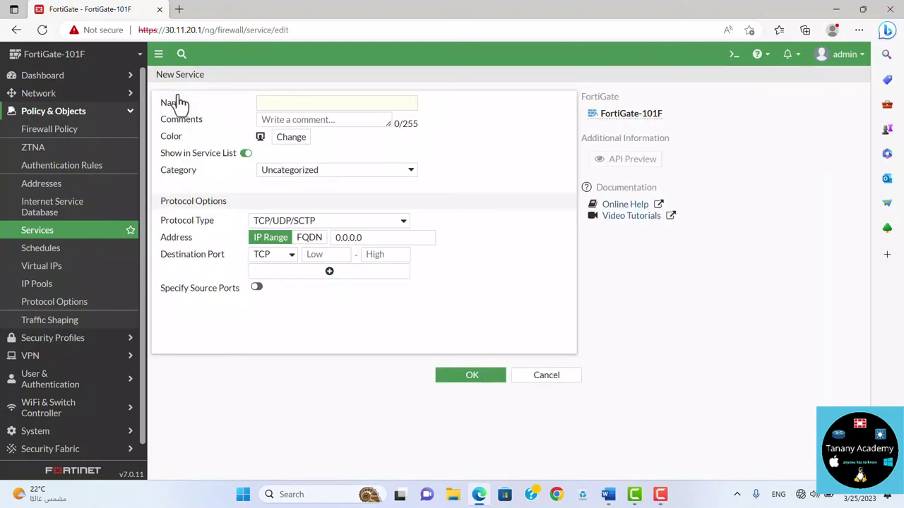
click(282, 103)
text(test)
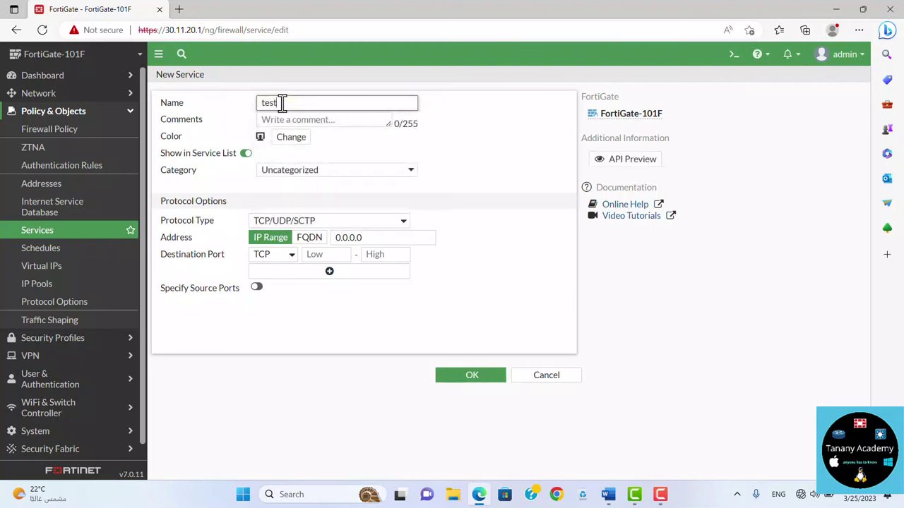
click(280, 256)
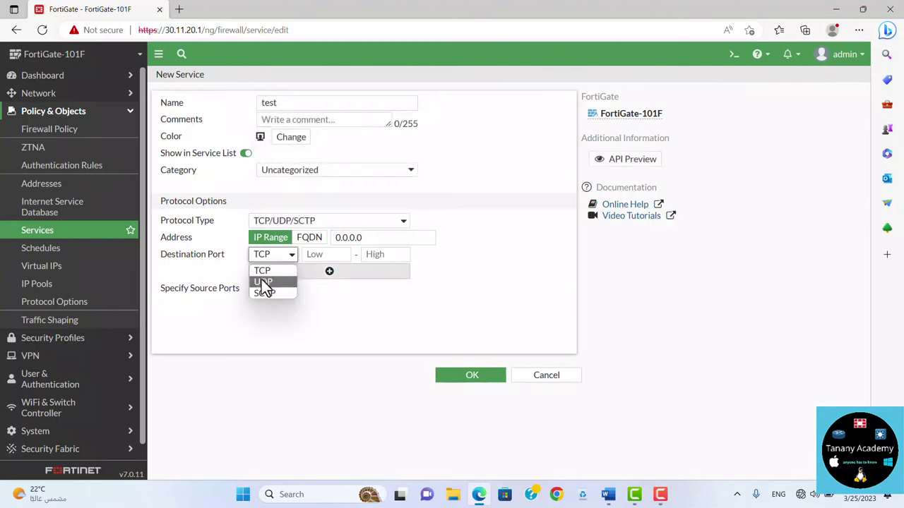
click(328, 258)
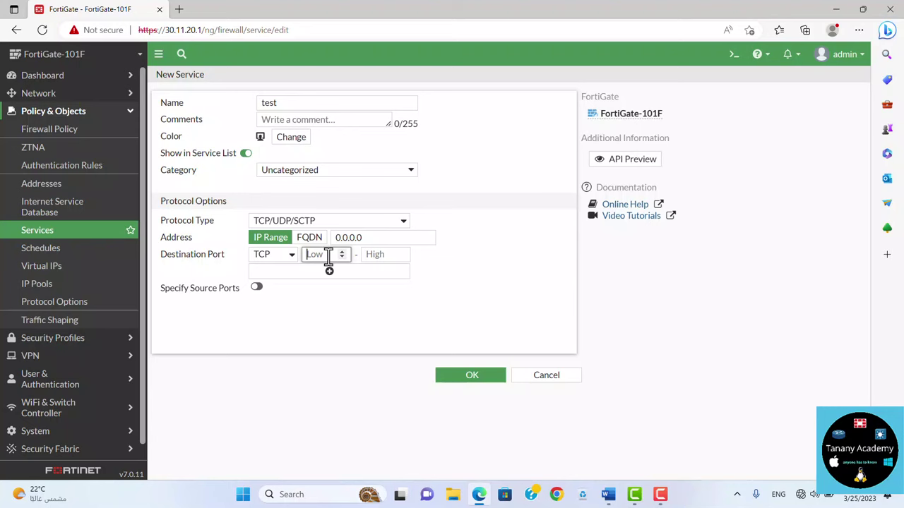
text(90)
key(Tab)
text(100)
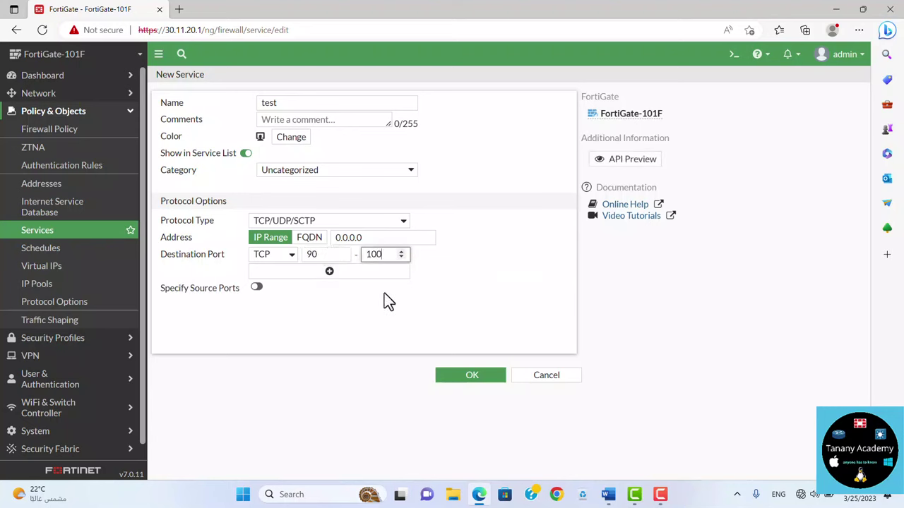
- Set the upper limit of the TCP destination port range to 90
double_click(375, 256)
key(BackSpace)
text(90)
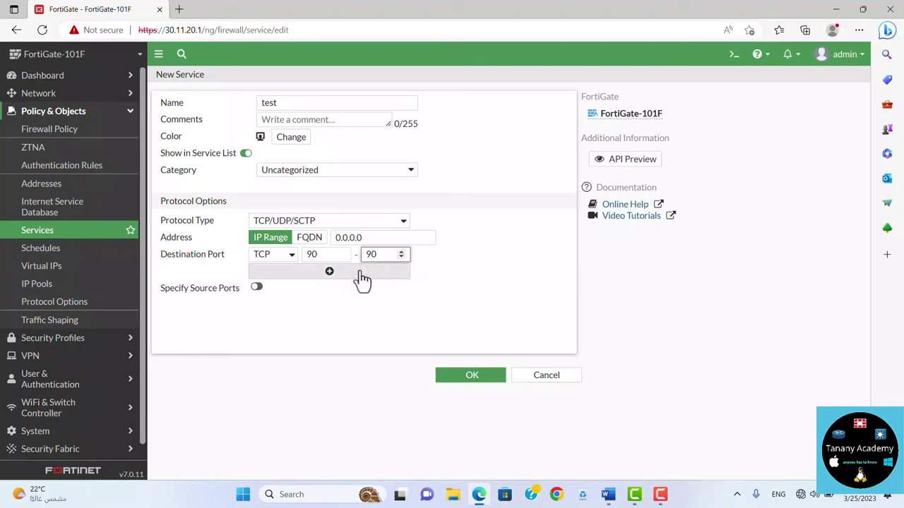
- Add a second destination port entry for UDP 90 to 90, and discard the new service
click(359, 275)
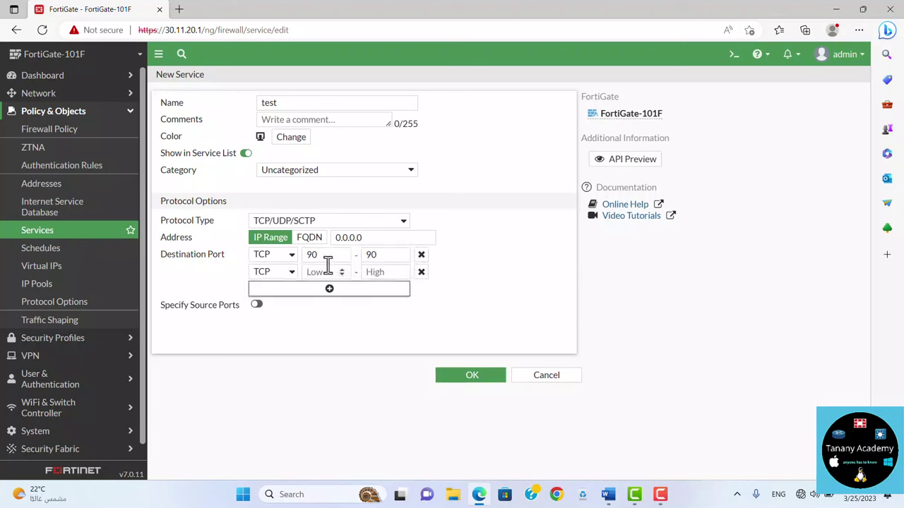
click(287, 272)
click(271, 299)
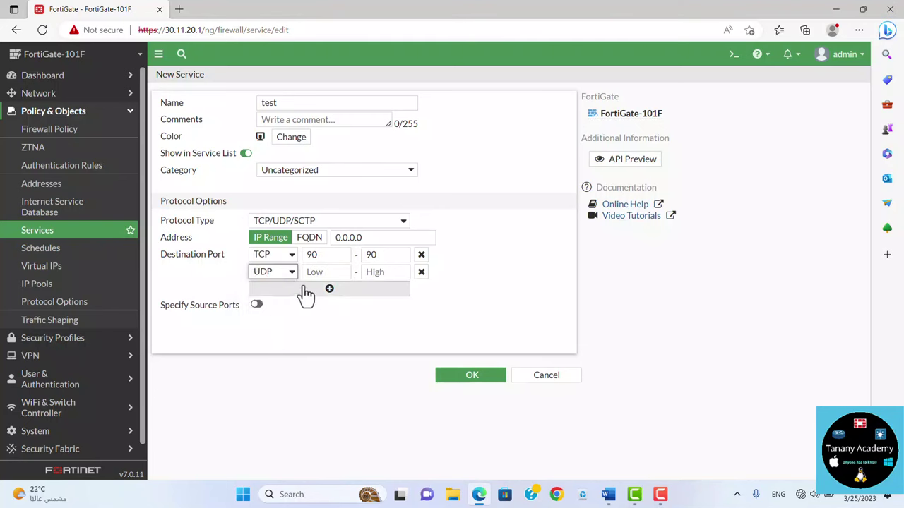
click(329, 273)
text(90)
key(Tab)
text(90)
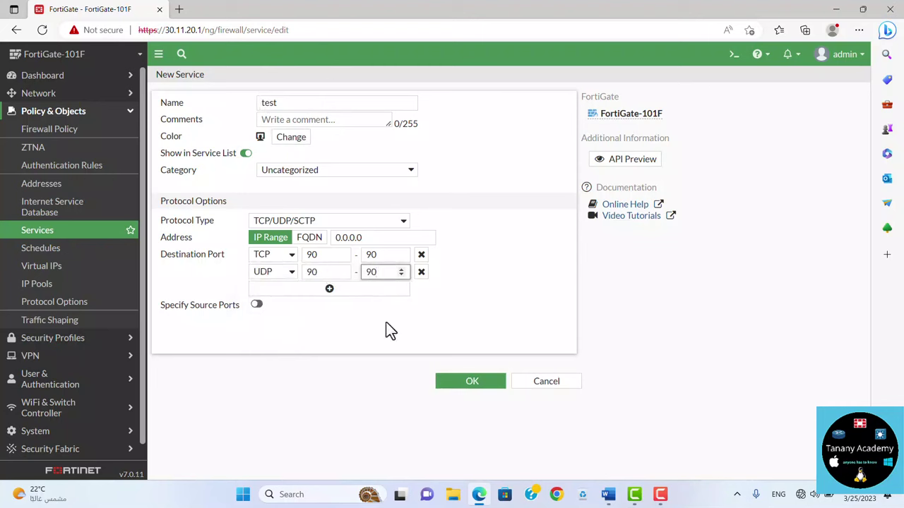
click(547, 382)
- Open the firewall schedules and examine the always and default-darrp-optimize entries
click(44, 254)
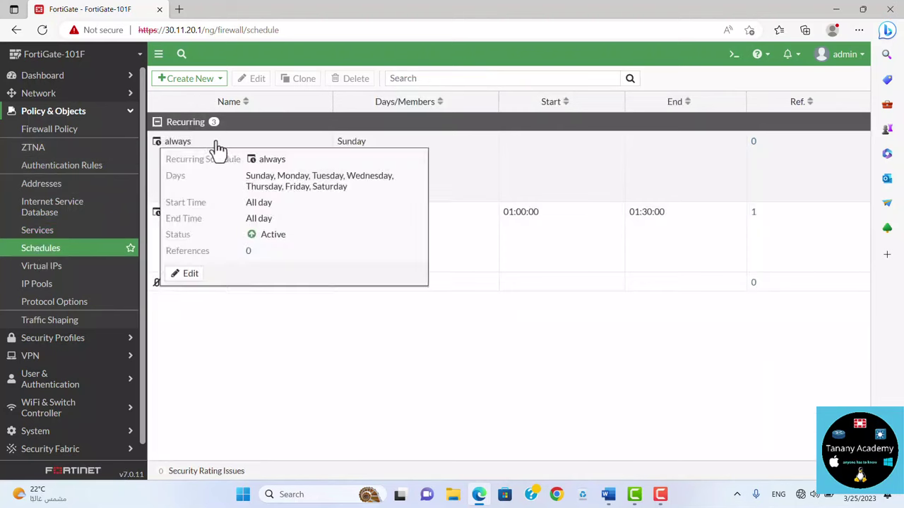
mouse_move(181, 152)
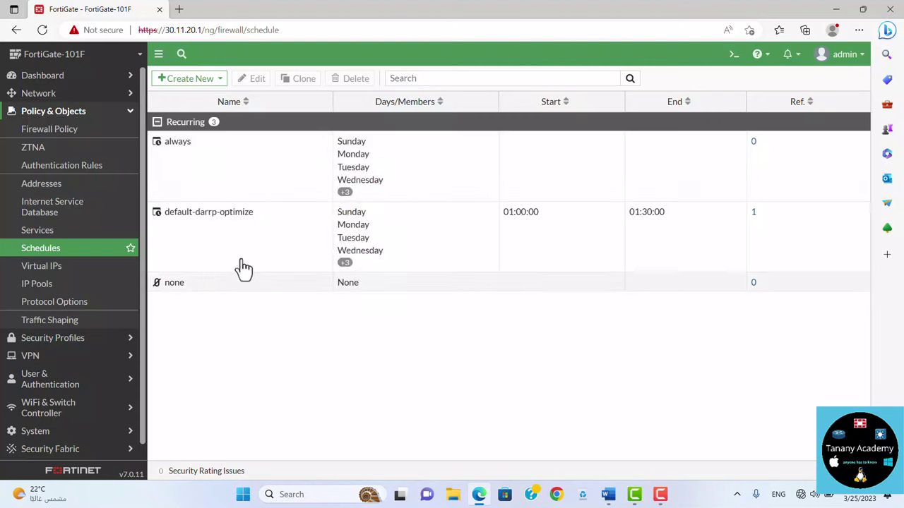
mouse_move(188, 221)
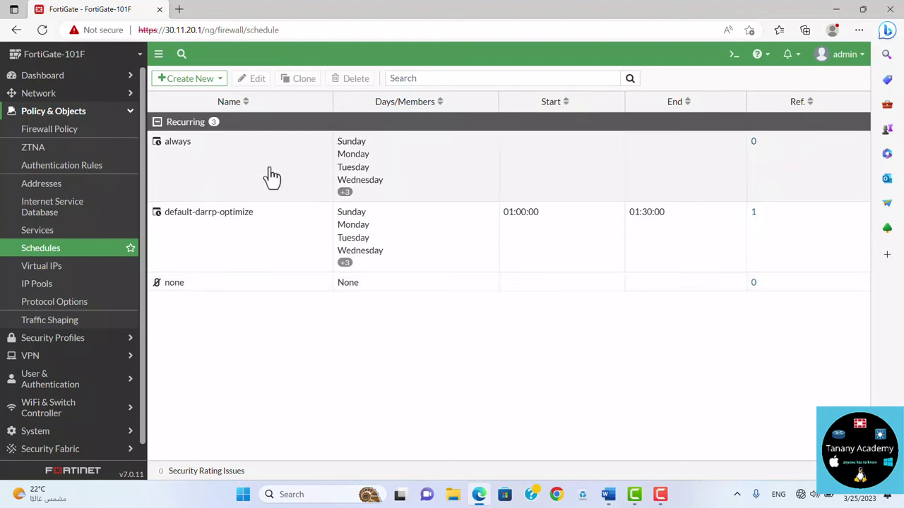
- Start a new recurring schedule named Working_Hours, viewing the color choices but keeping the default
click(203, 81)
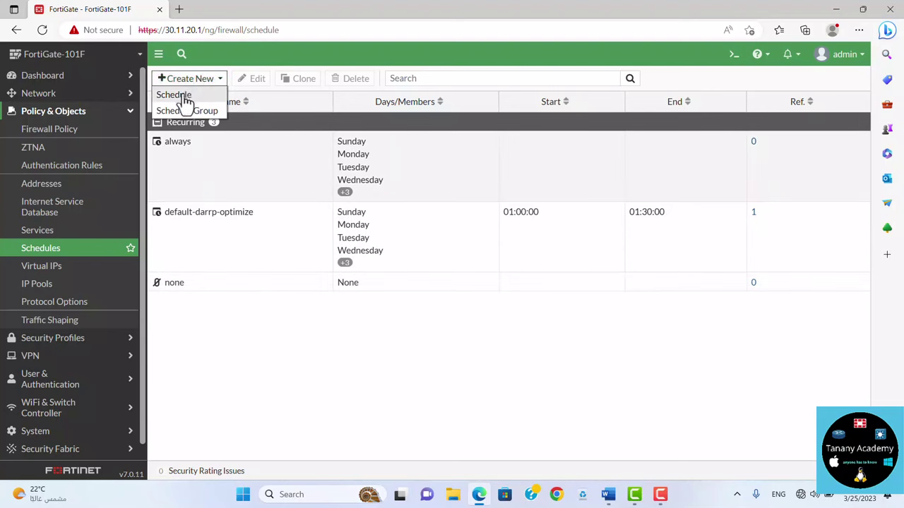
click(182, 95)
click(291, 132)
text(W)
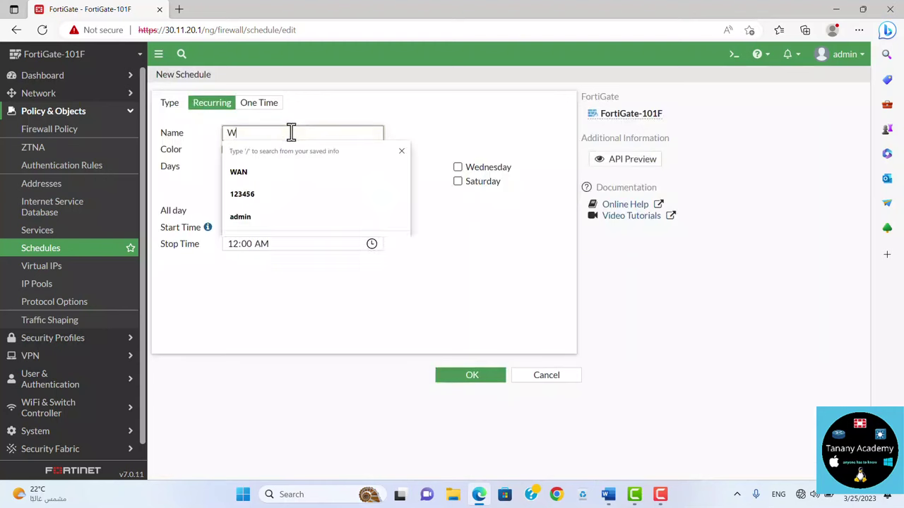
text(orking )
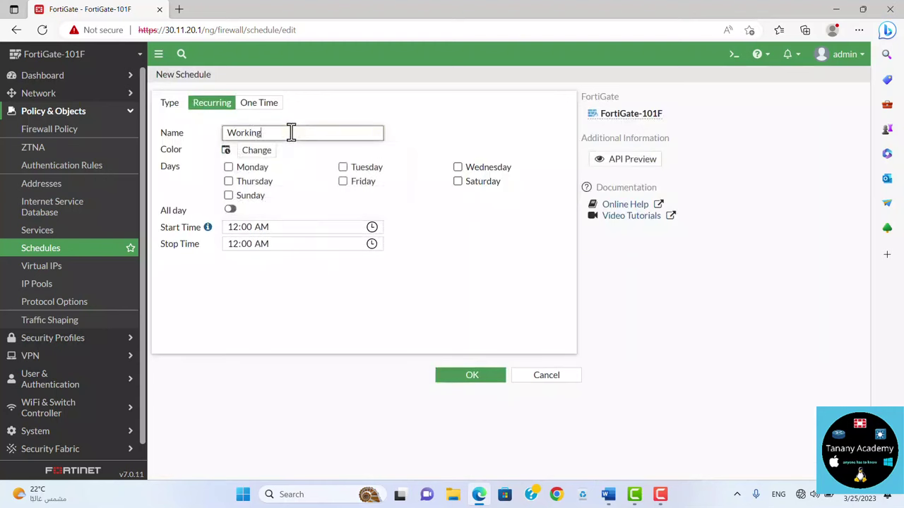
text(Hours)
click(252, 154)
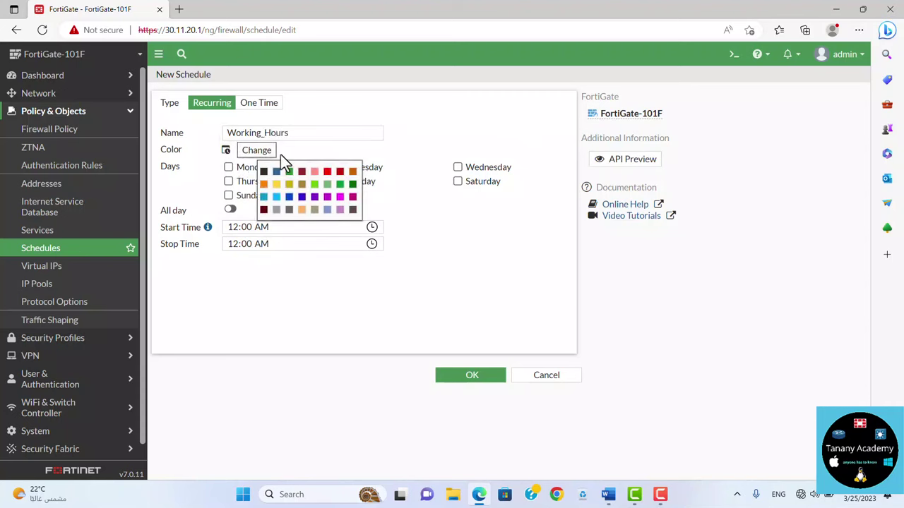
click(192, 190)
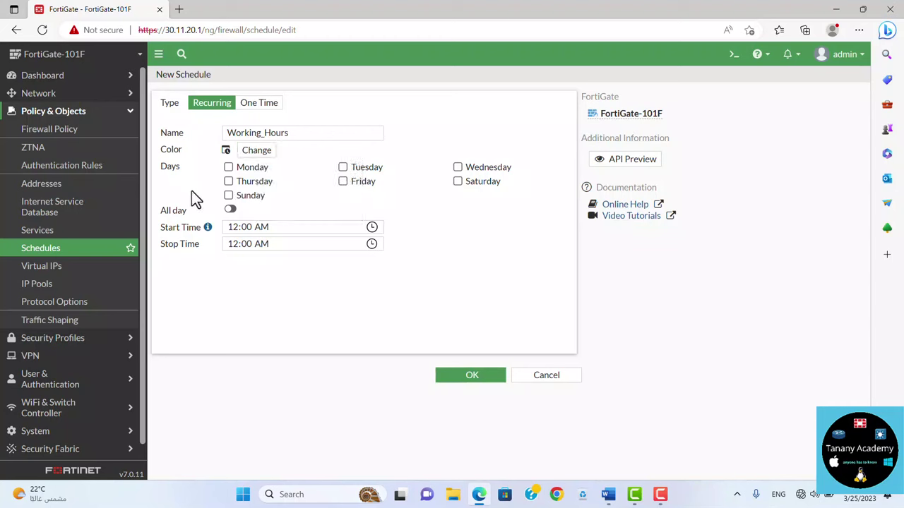
- Include Monday, Tuesday, Wednesday, Thursday and Sunday in the schedule
click(228, 168)
click(342, 167)
click(458, 168)
click(229, 182)
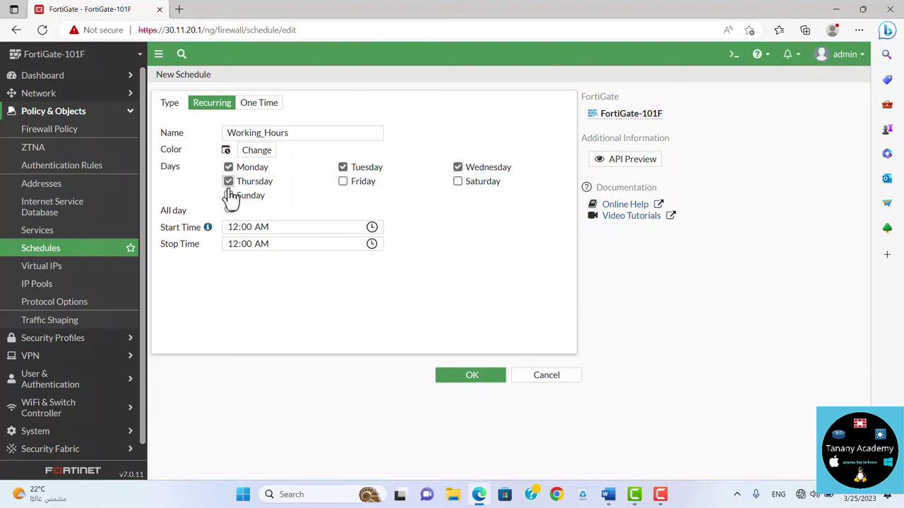
click(229, 197)
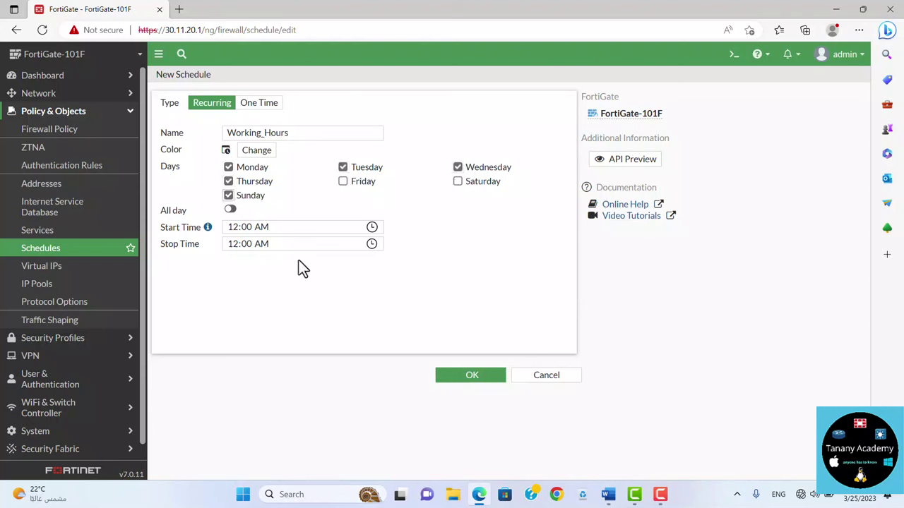
- Set the schedule to run from 08:00 AM to 06:00 PM and save it
click(232, 227)
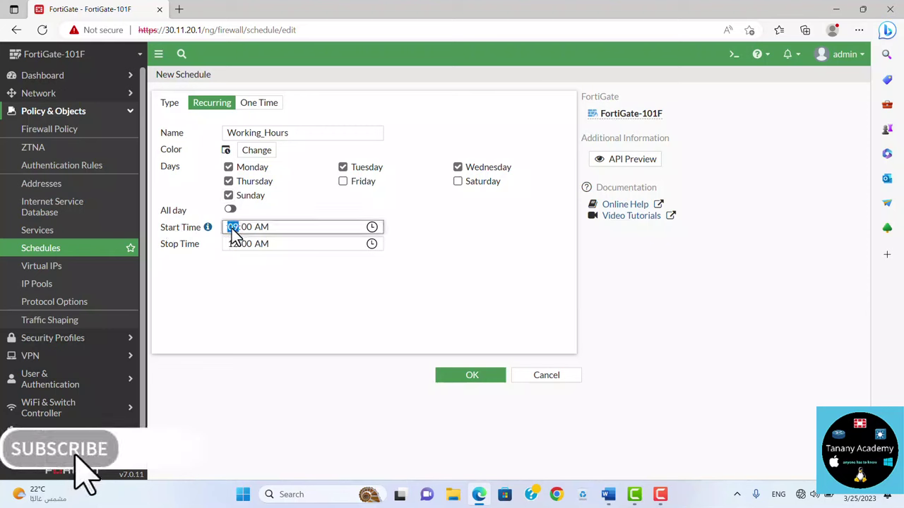
text(08)
click(232, 244)
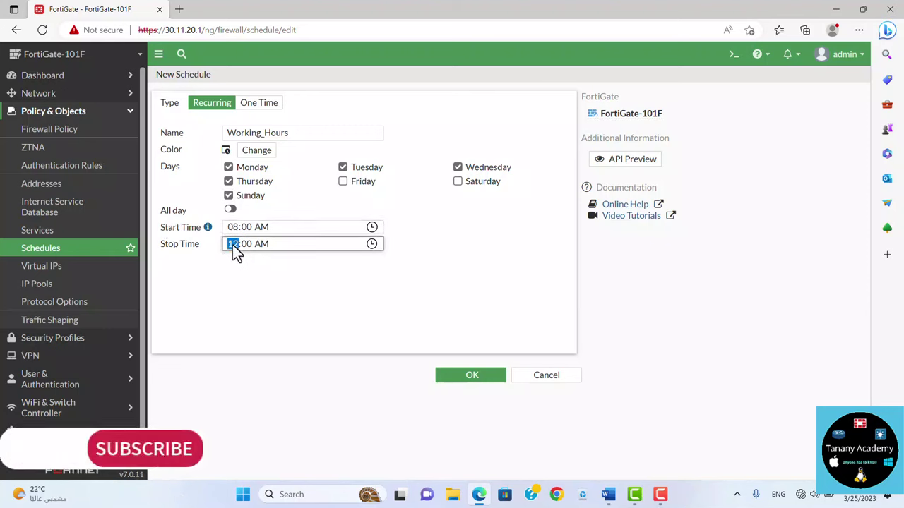
text(06)
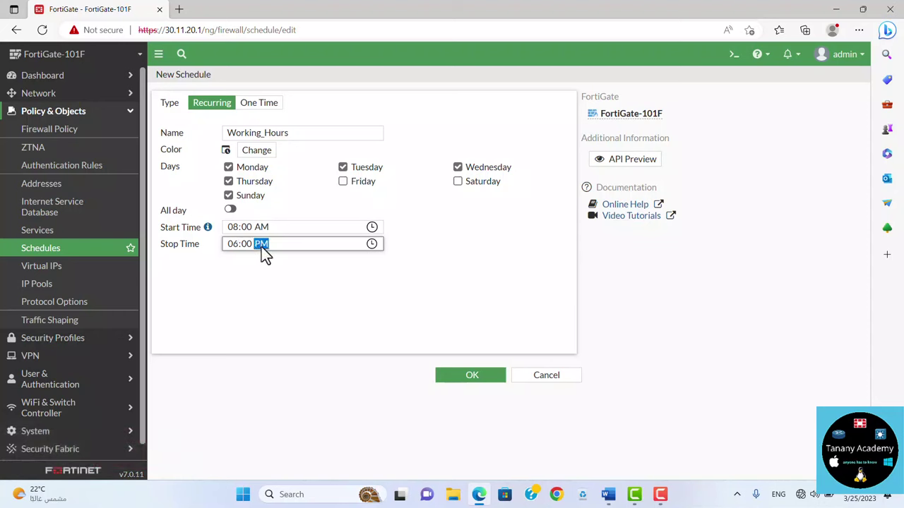
click(277, 268)
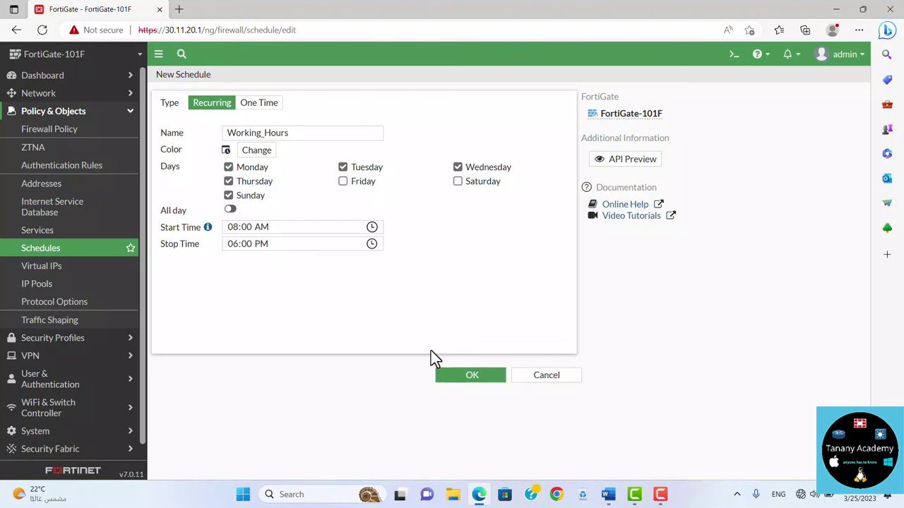
click(484, 379)
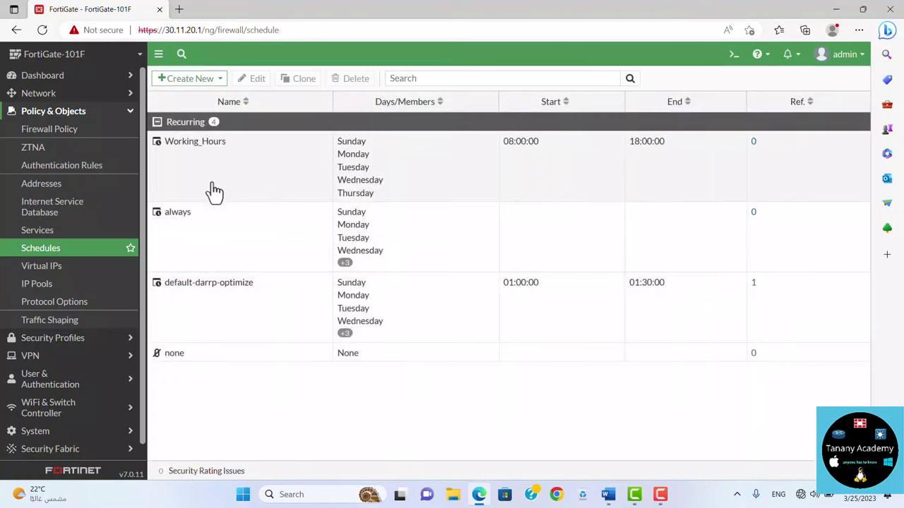
- Start a new firewall policy with the Working_Hours schedule, and return to the policy list without saving
mouse_move(200, 145)
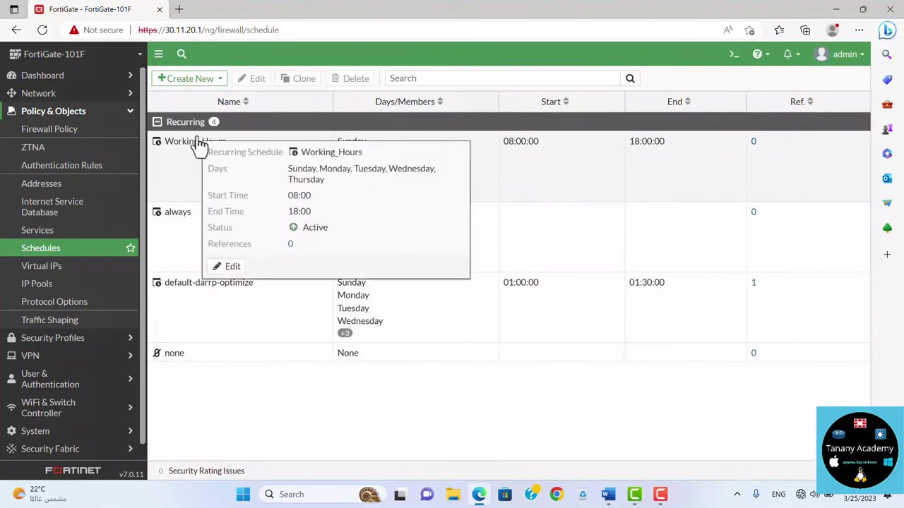
click(51, 130)
click(201, 79)
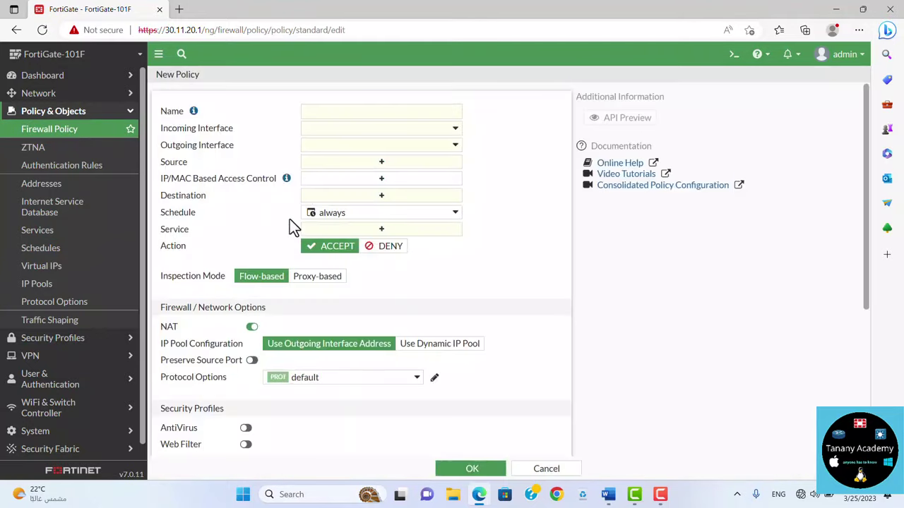
click(372, 215)
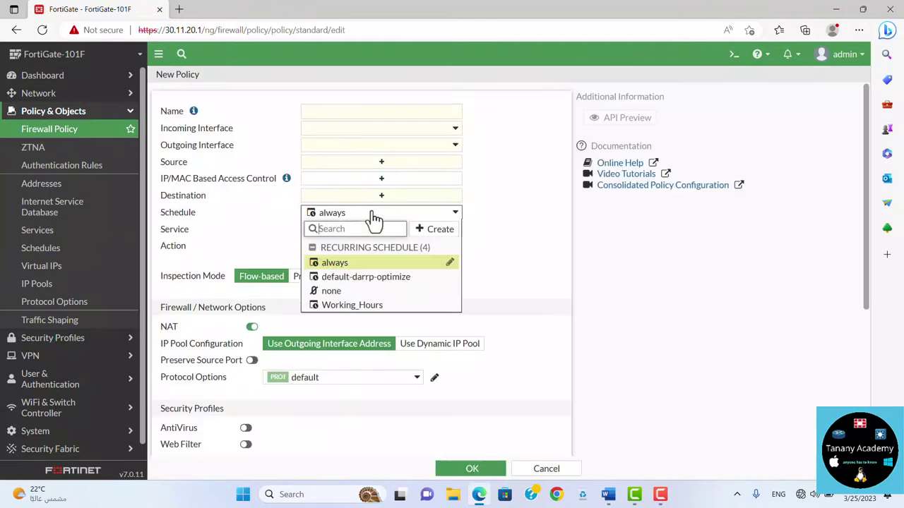
click(337, 306)
click(510, 242)
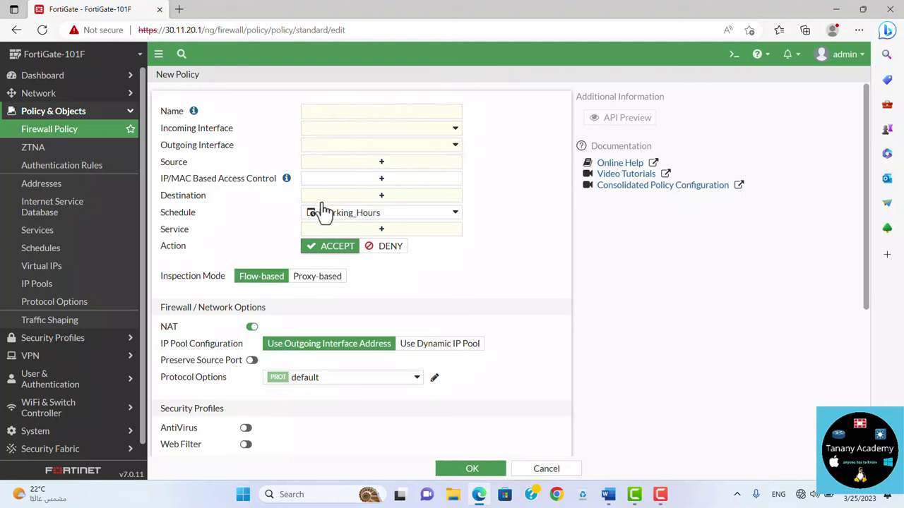
mouse_move(351, 221)
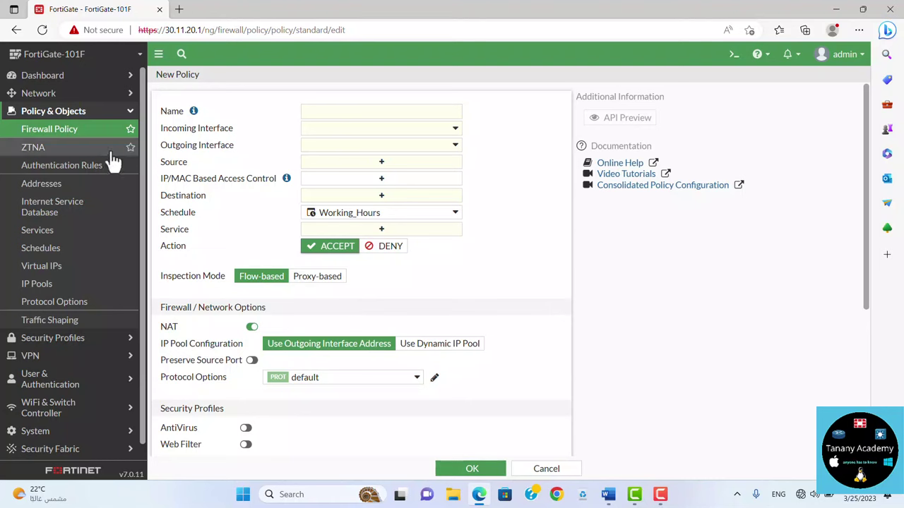
click(71, 130)
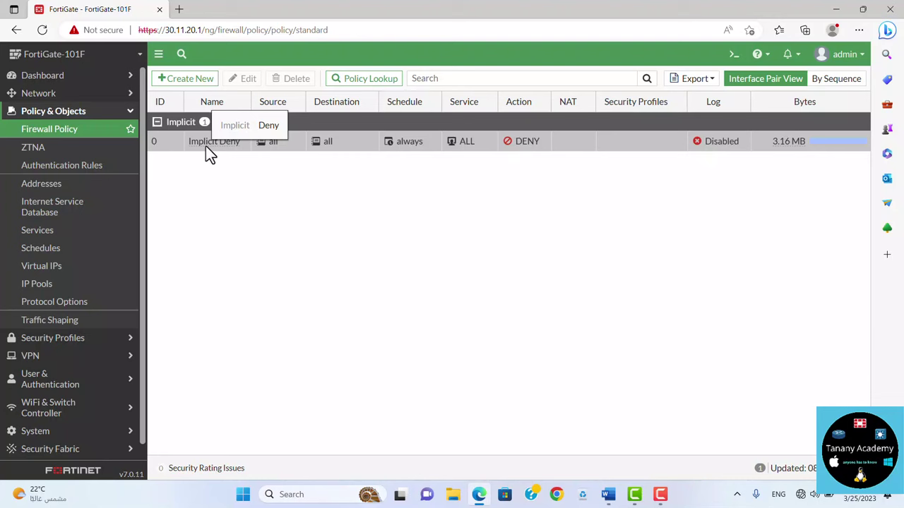
- Open a Windows Command Prompt and ping yahoo.com to test internet access
key(super+r)
text(c)
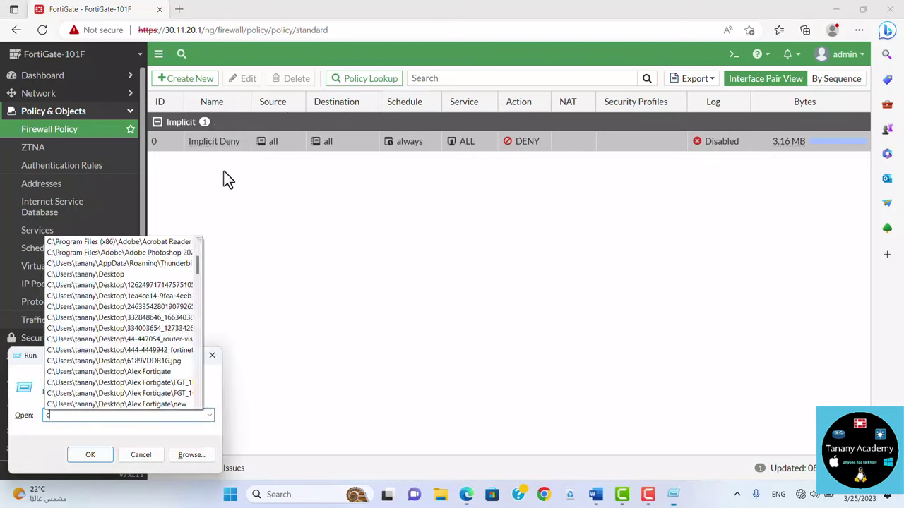
text(md)
key(Return)
text(ping)
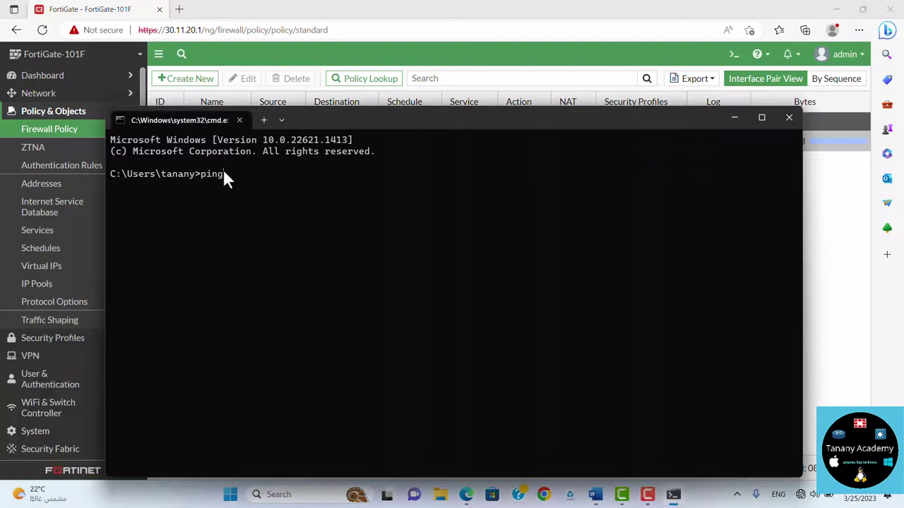
text( yahoo.com)
key(Return)
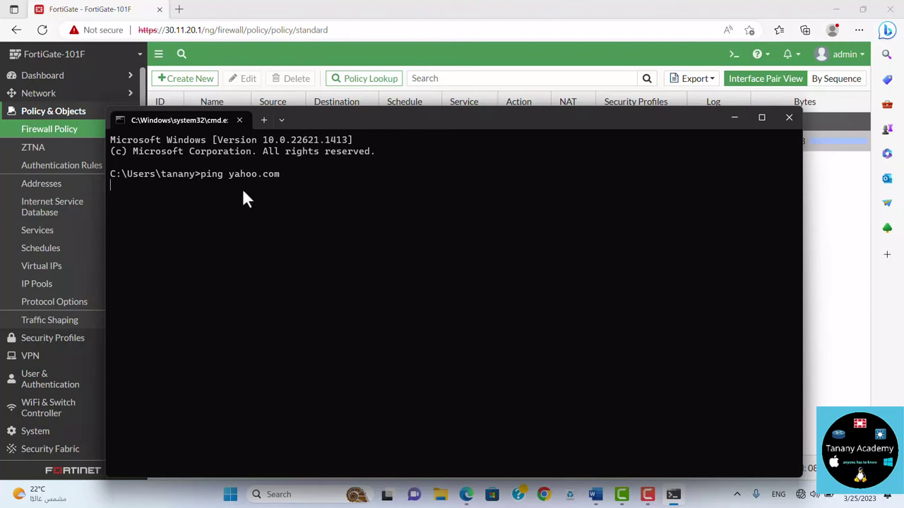
- Switch back to the FortiGate page and start a new firewall policy named Users_To_Internet
key(alt+Tab)
click(169, 79)
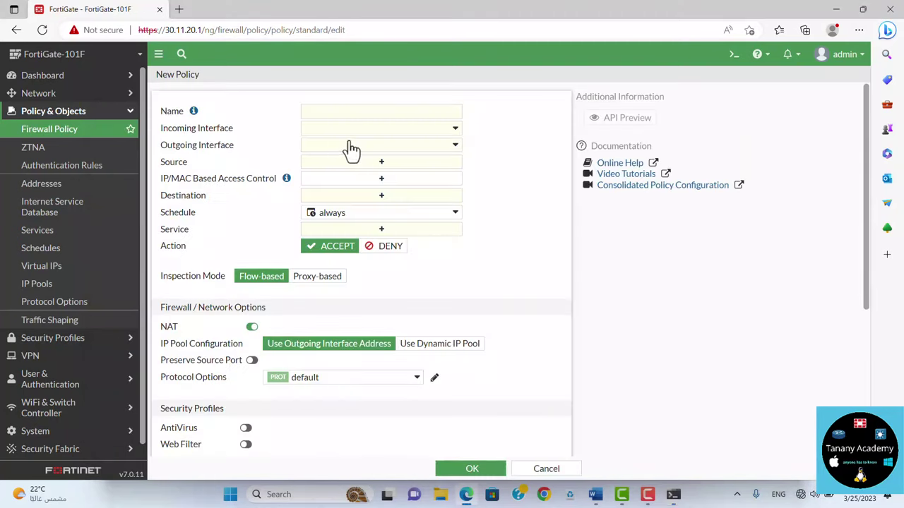
click(369, 113)
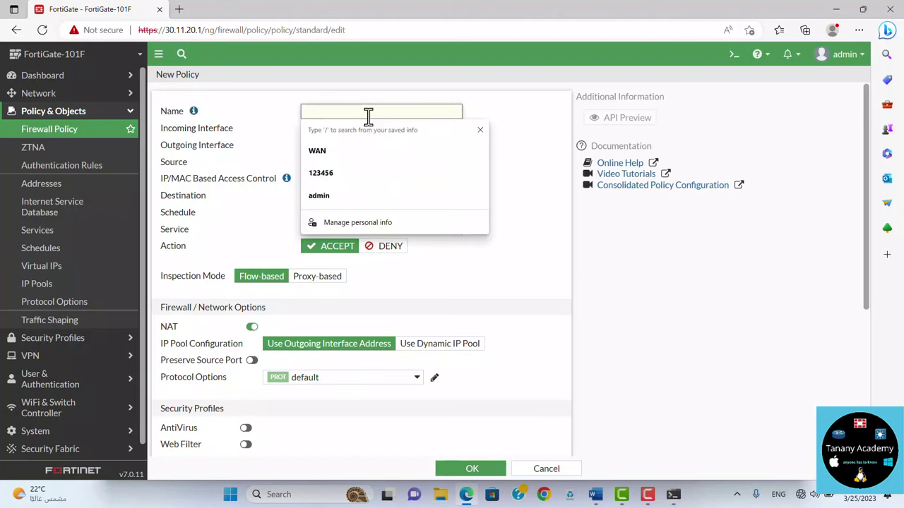
text(Users)
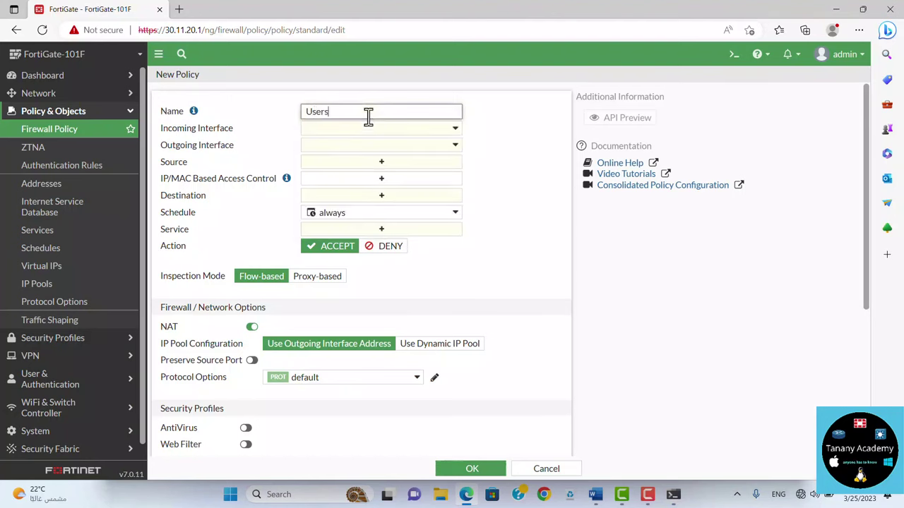
text(ToInternet)
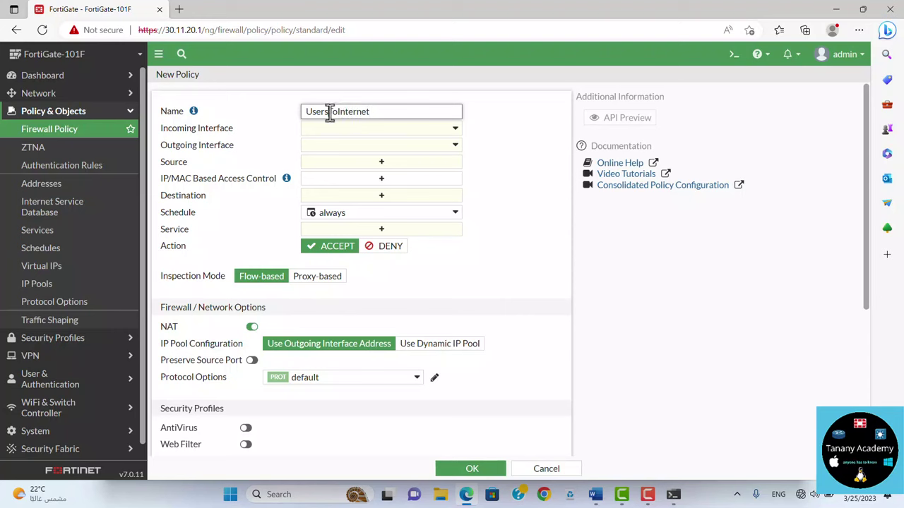
click(329, 112)
text(_To_)
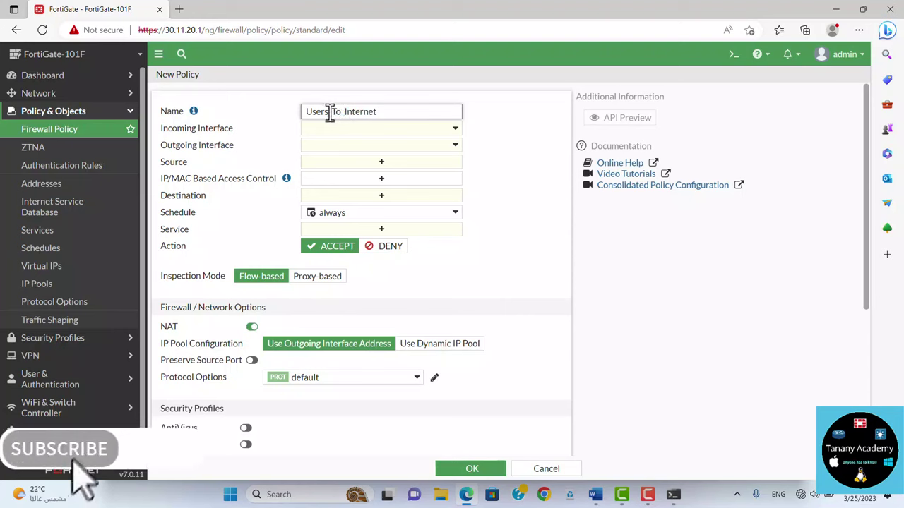
- Retype the underscores in the policy name Users_To_Internet
click(329, 112)
key(BackSpace)
text(_)
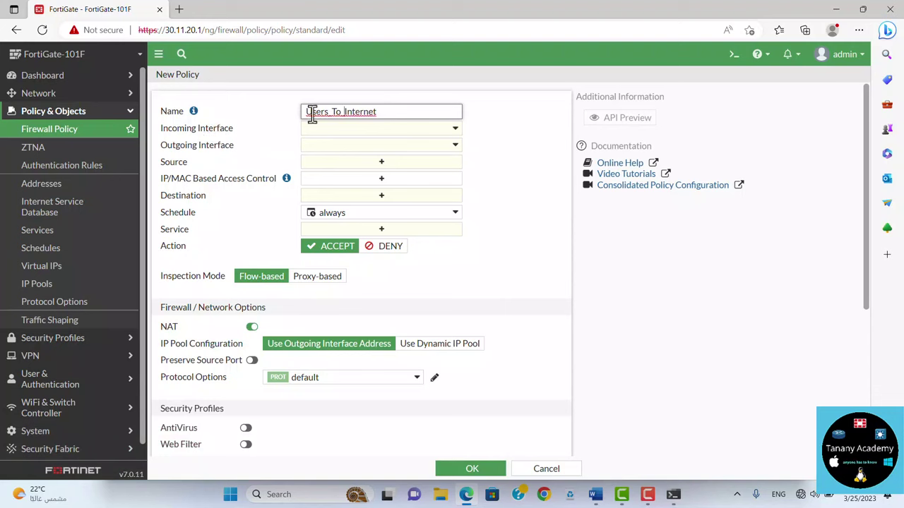
key(BackSpace)
text(_)
key(Left)
key(Left)
key(Left)
key(BackSpace)
text(_)
- Set the policy's incoming interface to LAN (port1) and its outgoing interface to wan1
click(407, 133)
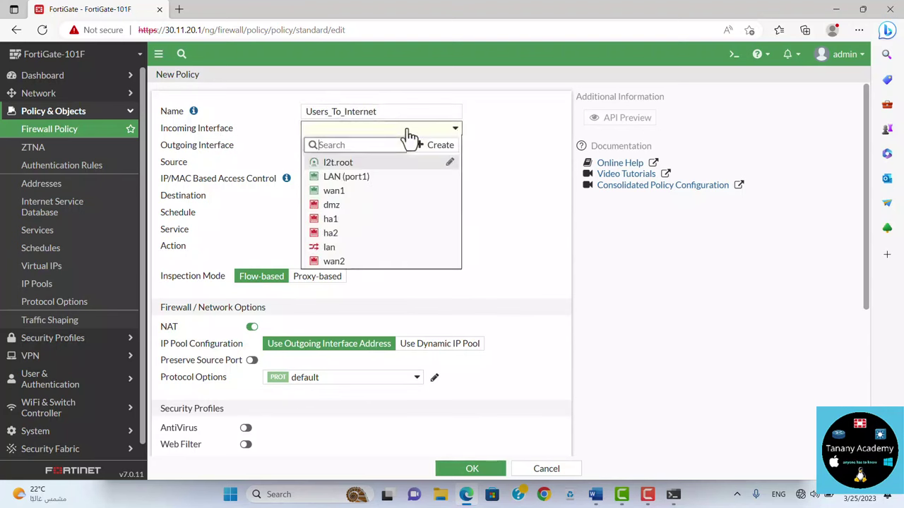
click(341, 177)
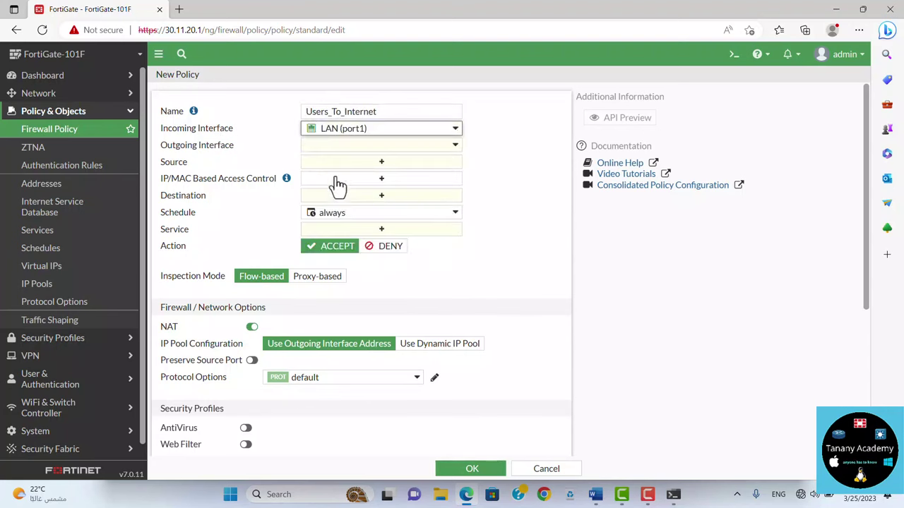
click(440, 148)
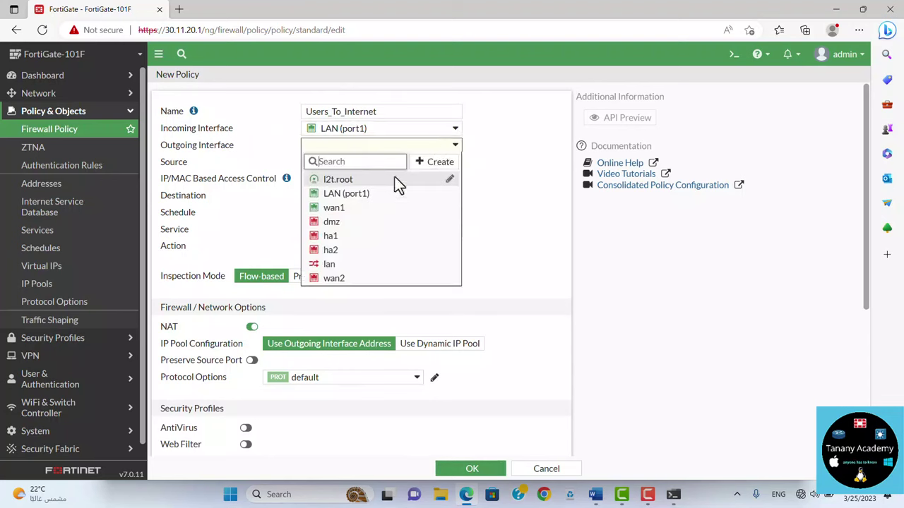
click(333, 209)
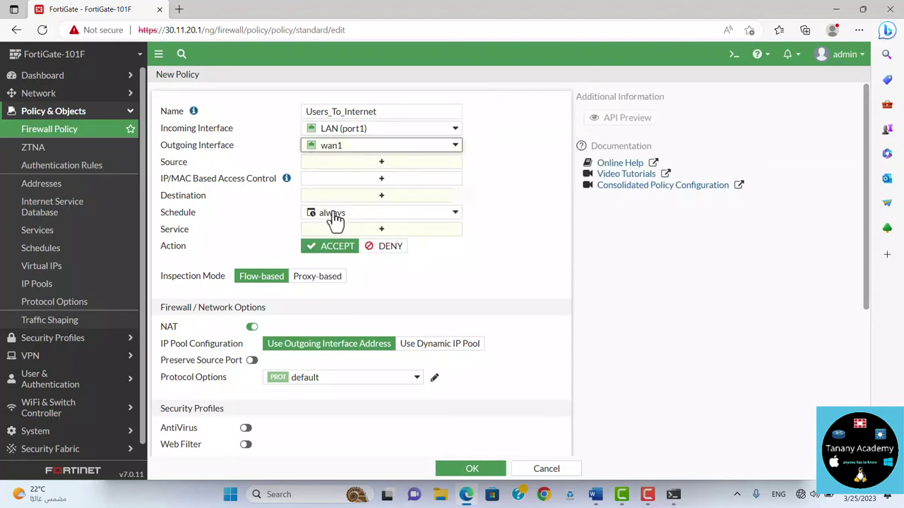
mouse_move(335, 220)
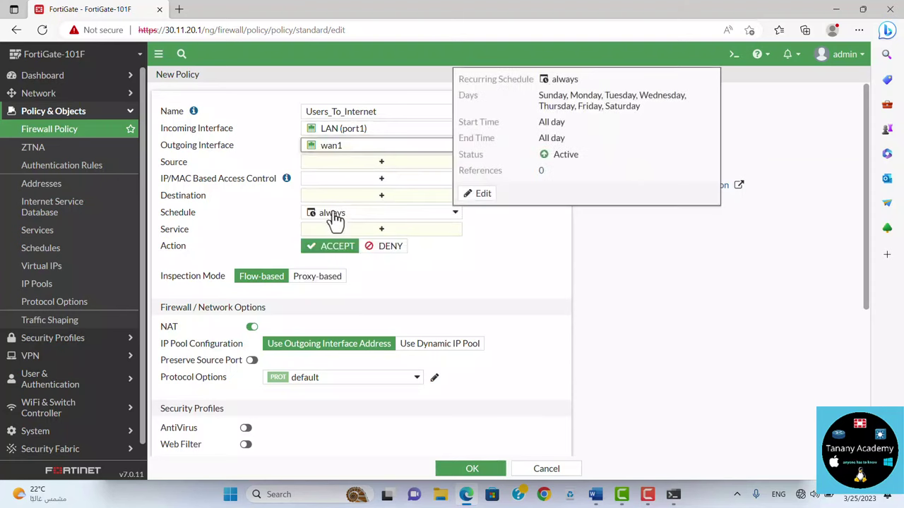
- Set the policy source to the all address and examine that address object's subnet details
click(385, 166)
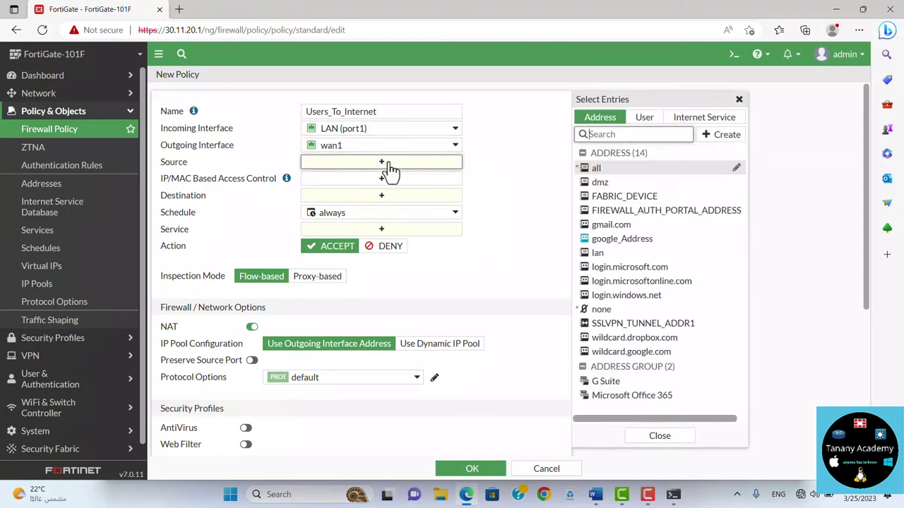
mouse_move(586, 172)
mouse_move(599, 243)
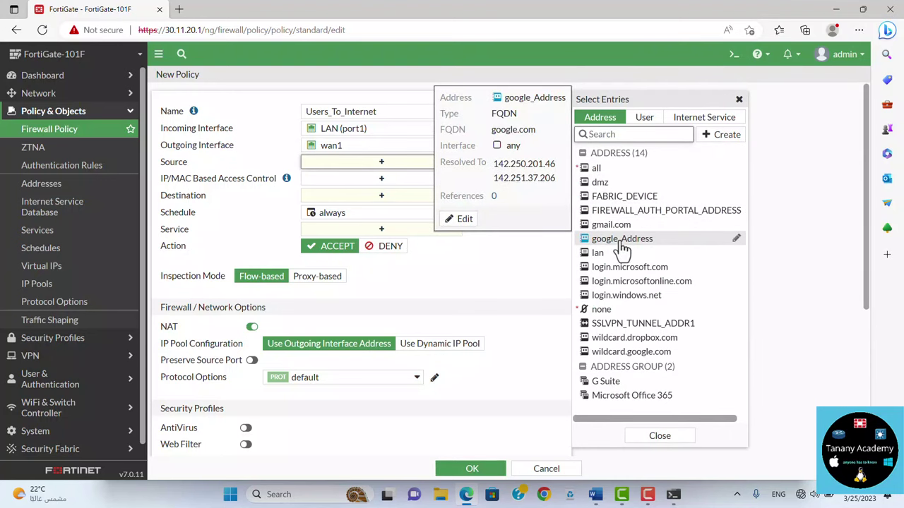
click(599, 174)
mouse_move(597, 177)
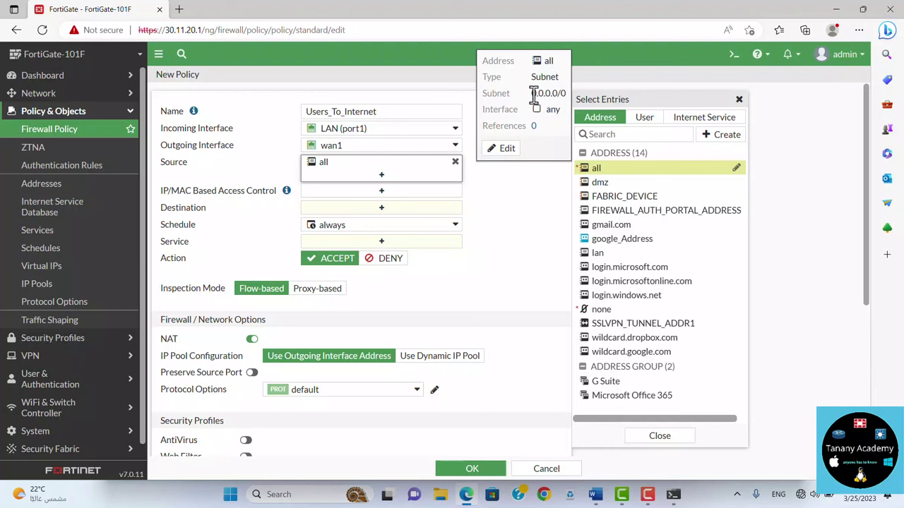
drag(533, 93, 563, 92)
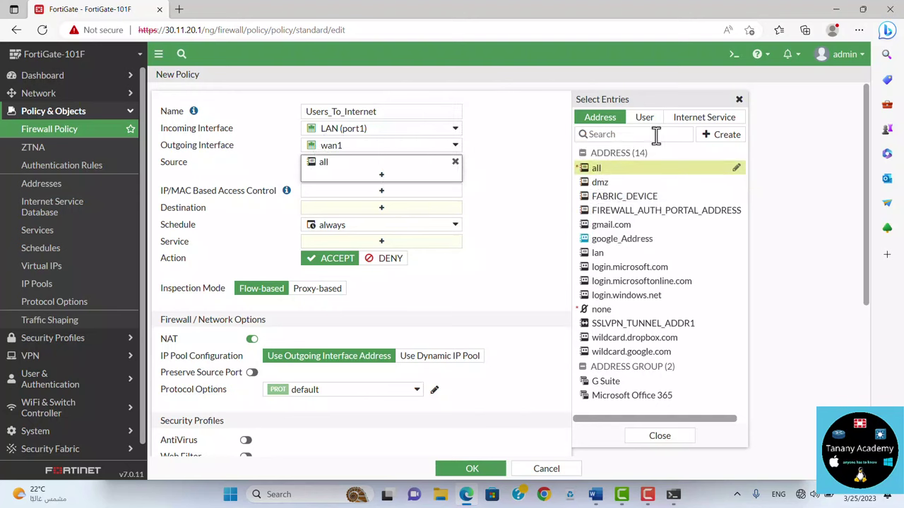
- Start a new subnet address for the source, named Local_Subnet, with IP/netmask 30.11.20.0/24
click(727, 136)
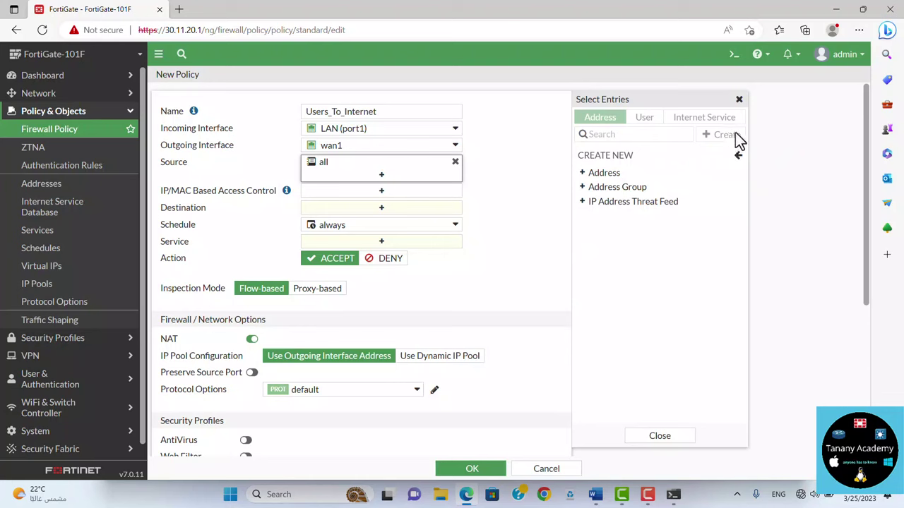
click(616, 174)
click(533, 107)
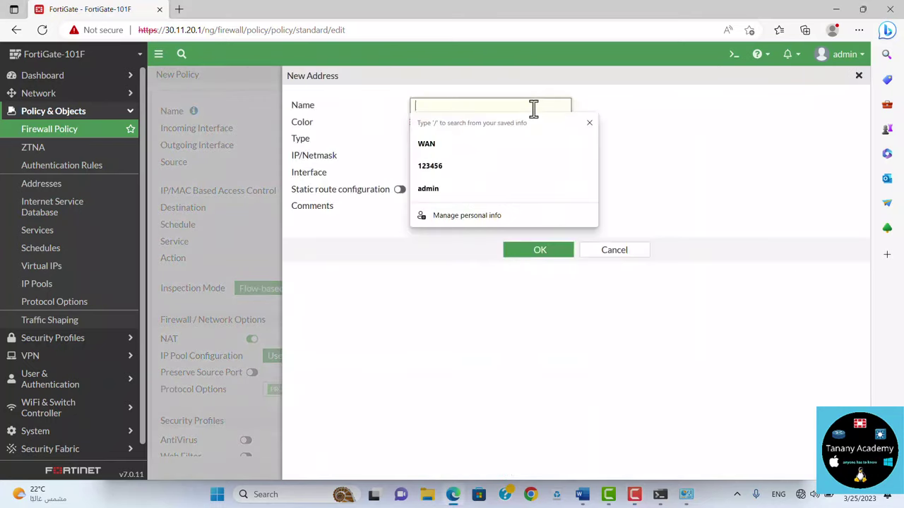
text(Local)
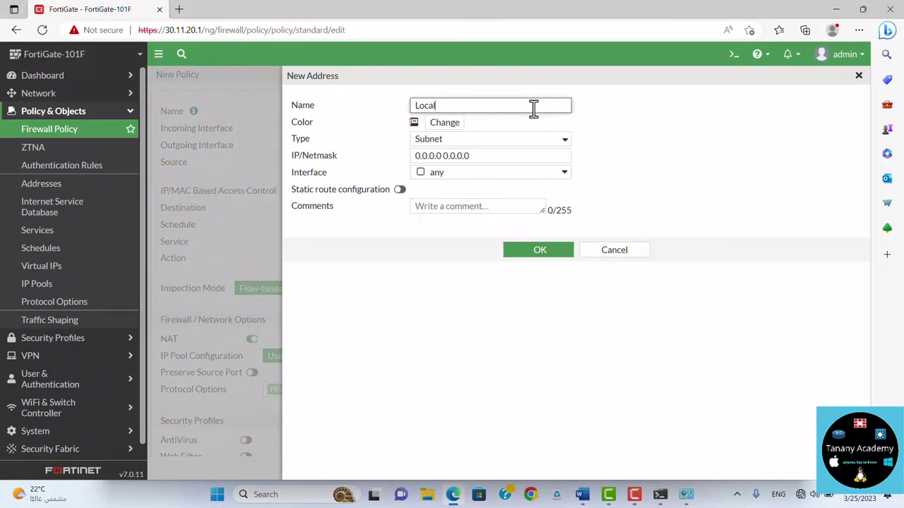
text(_Subnet)
key(Tab)
key(Tab)
key(Tab)
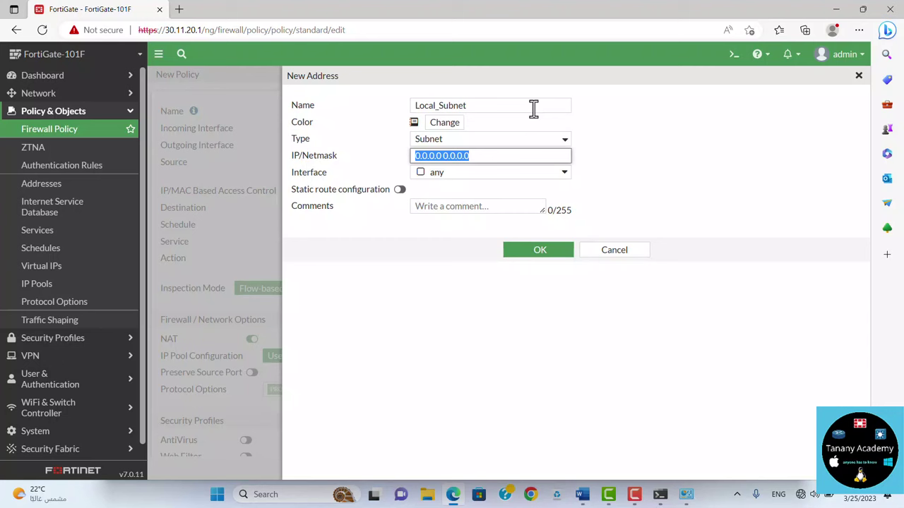
text(30.11.20)
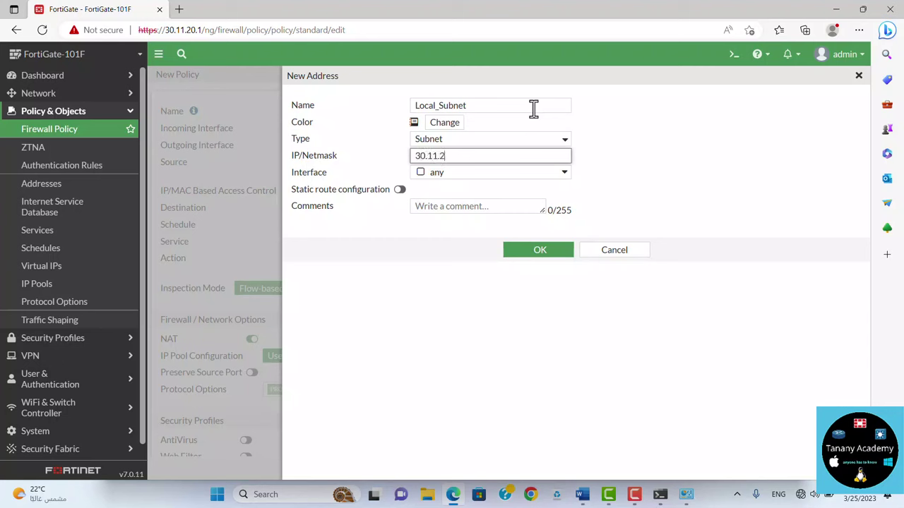
text(.0/24)
- Check the Ethernet adapter's IPv4 address and subnet mask in Windows Network Connections, then close its windows
click(687, 495)
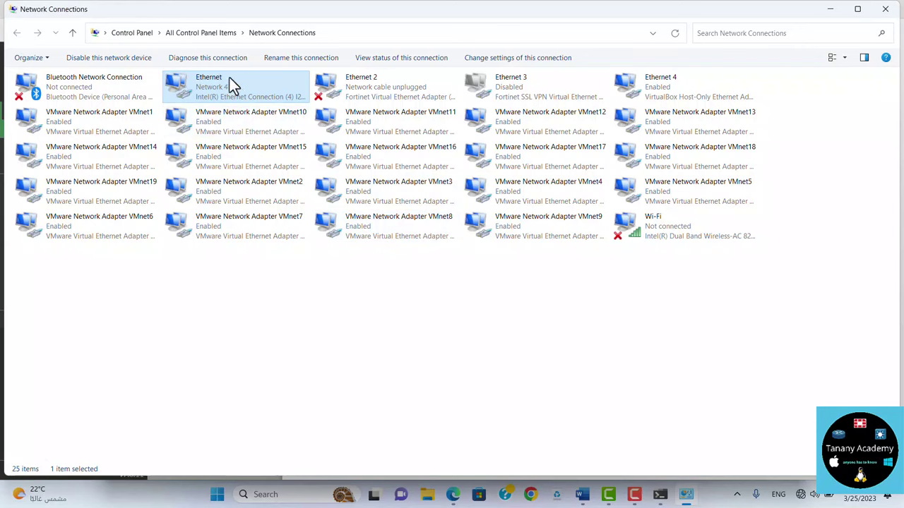
double_click(230, 78)
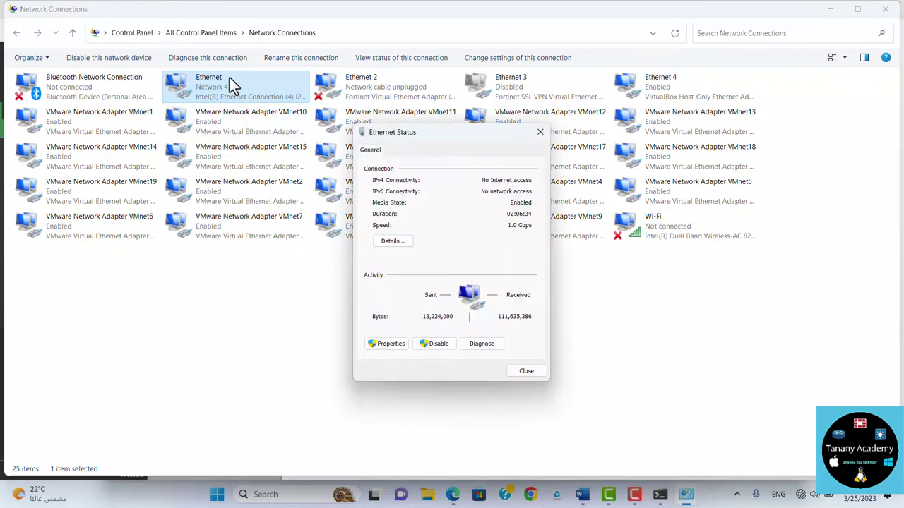
click(399, 244)
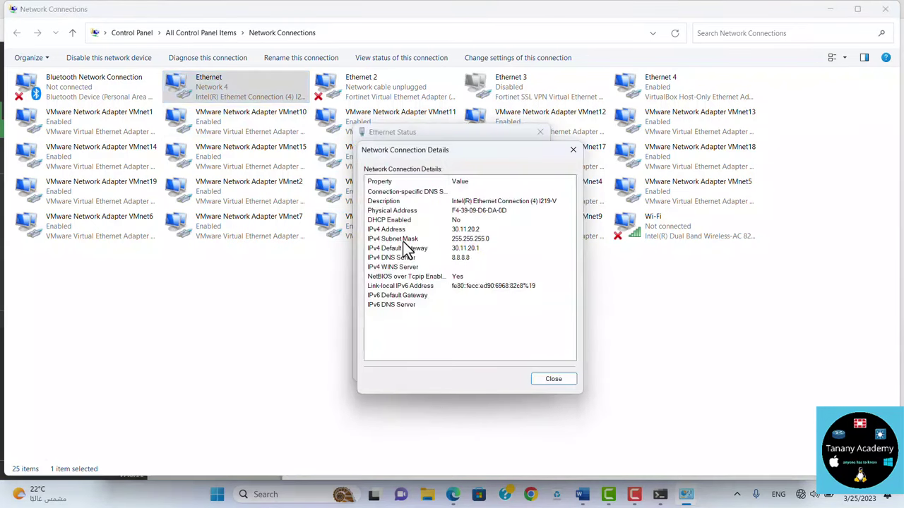
click(558, 380)
click(540, 133)
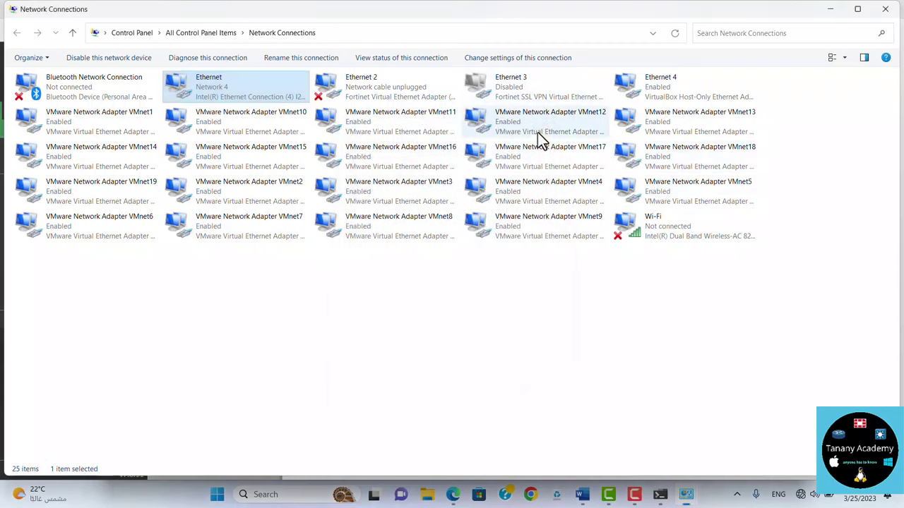
click(891, 16)
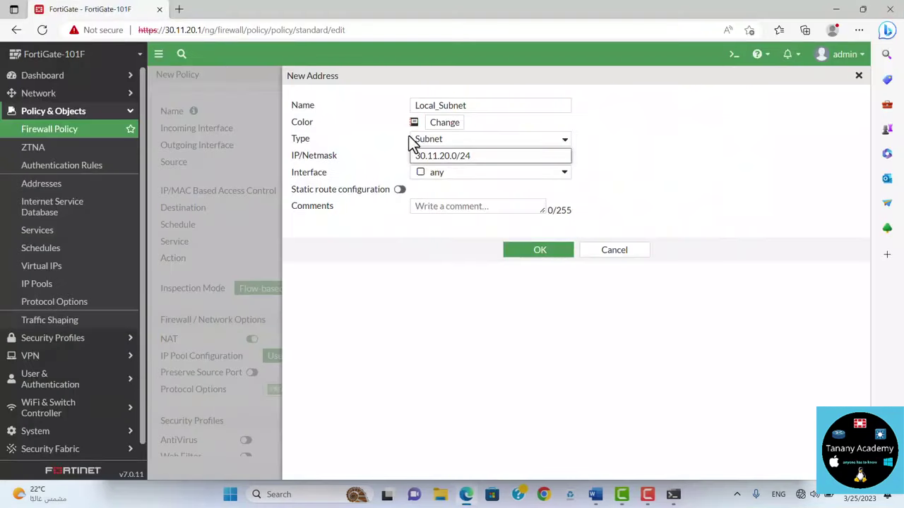
- Save the new address and use Local_Subnet as the policy source, with all as the destination
click(531, 255)
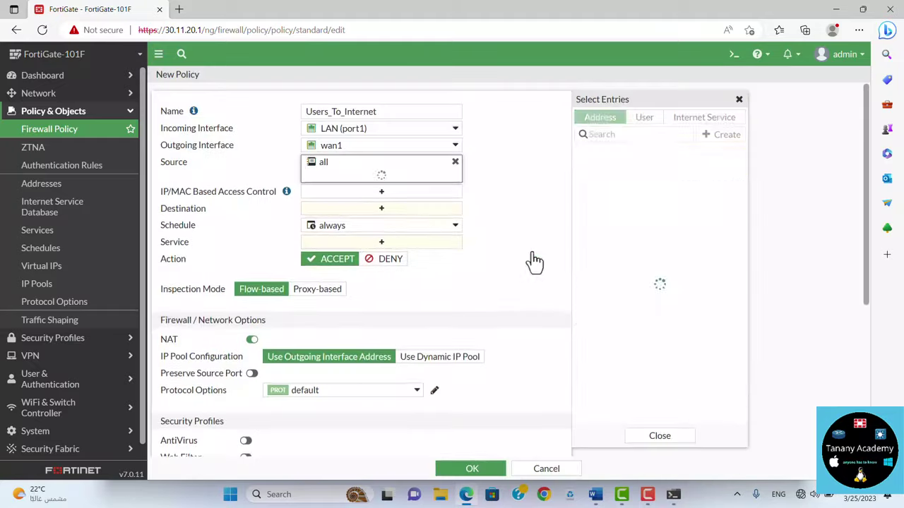
click(606, 274)
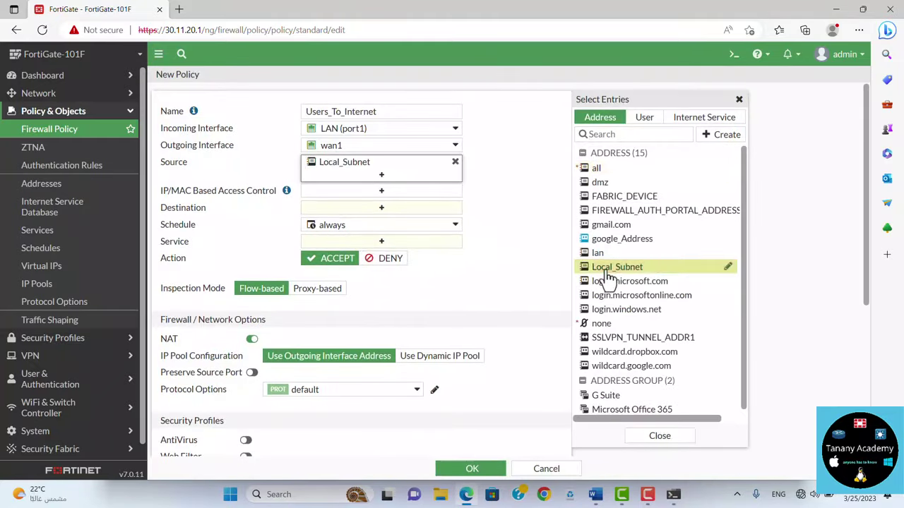
click(356, 210)
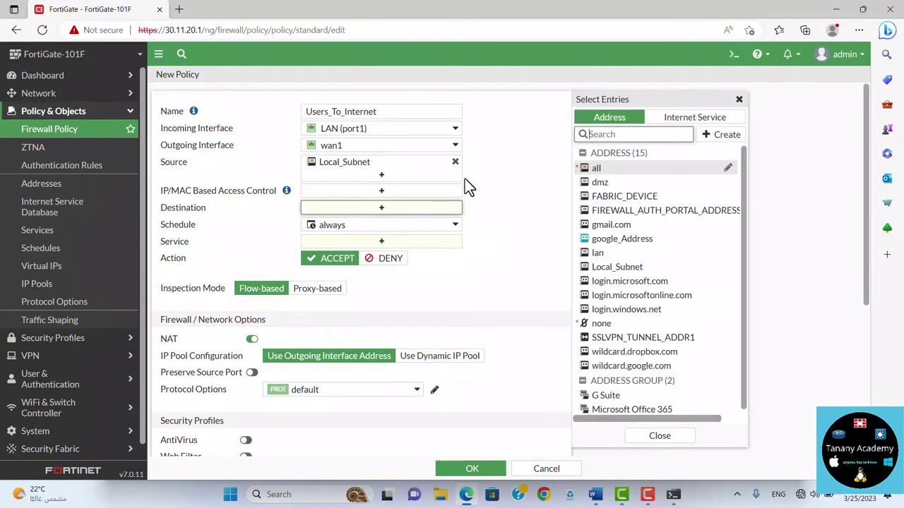
click(598, 171)
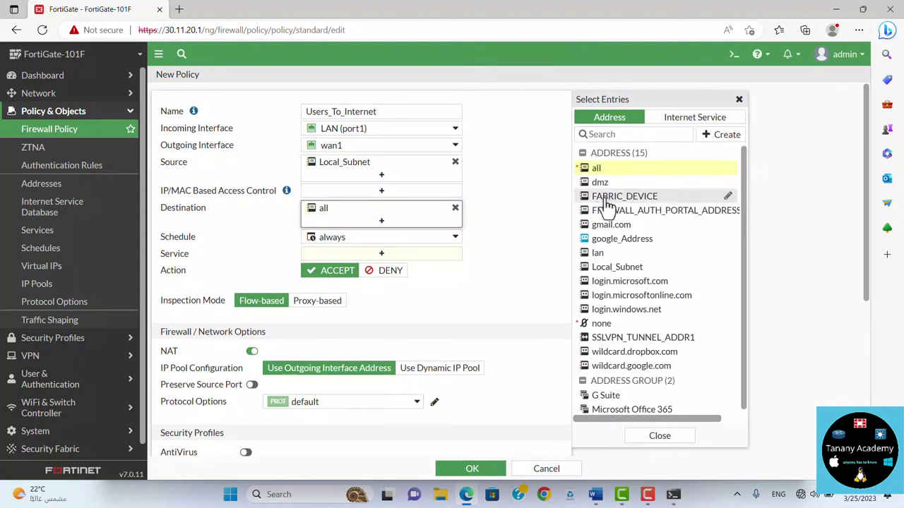
mouse_move(620, 244)
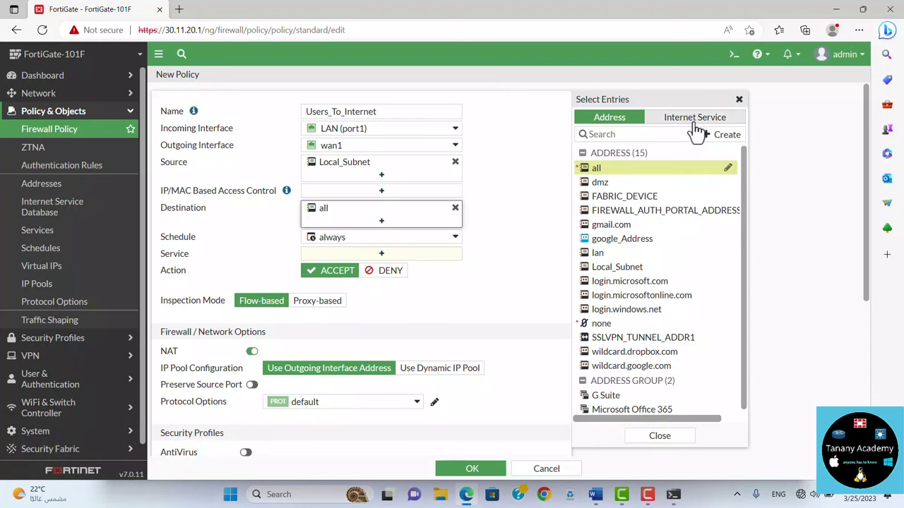
- Examine the address, user and internet service entries available for the policy source
click(360, 175)
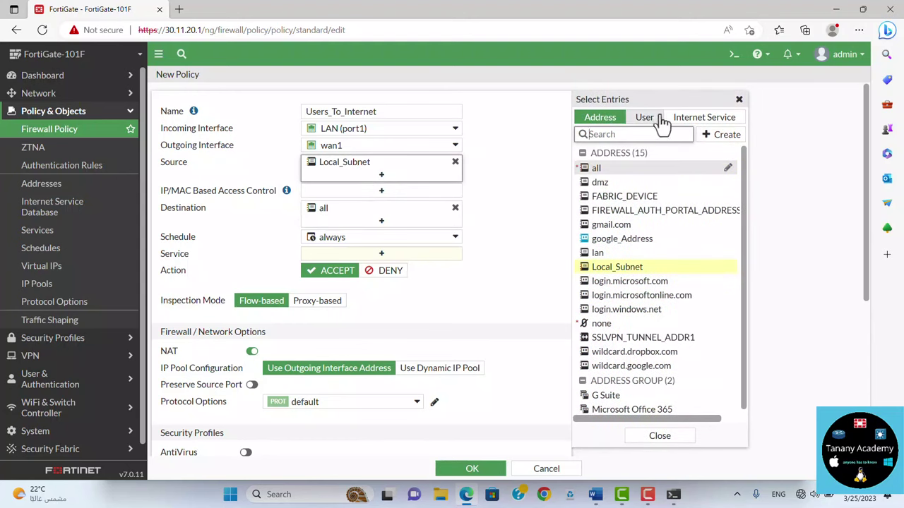
click(602, 119)
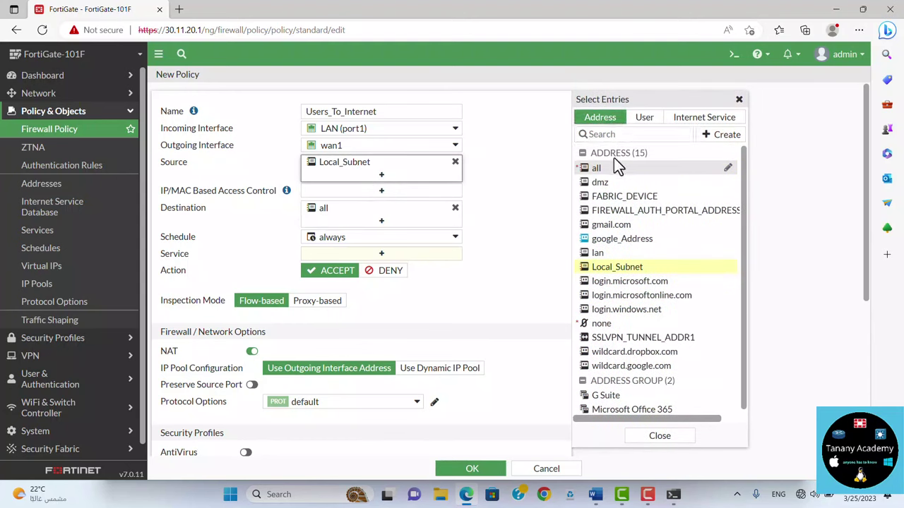
mouse_move(611, 177)
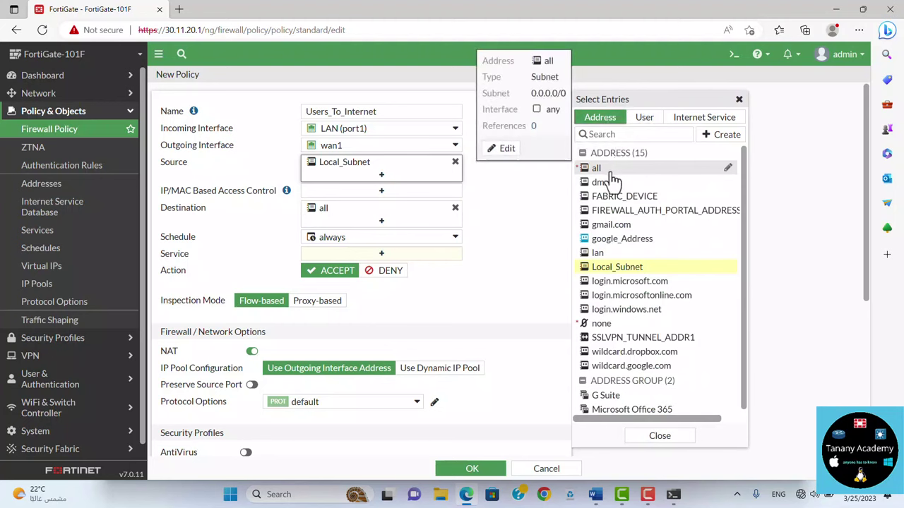
click(643, 120)
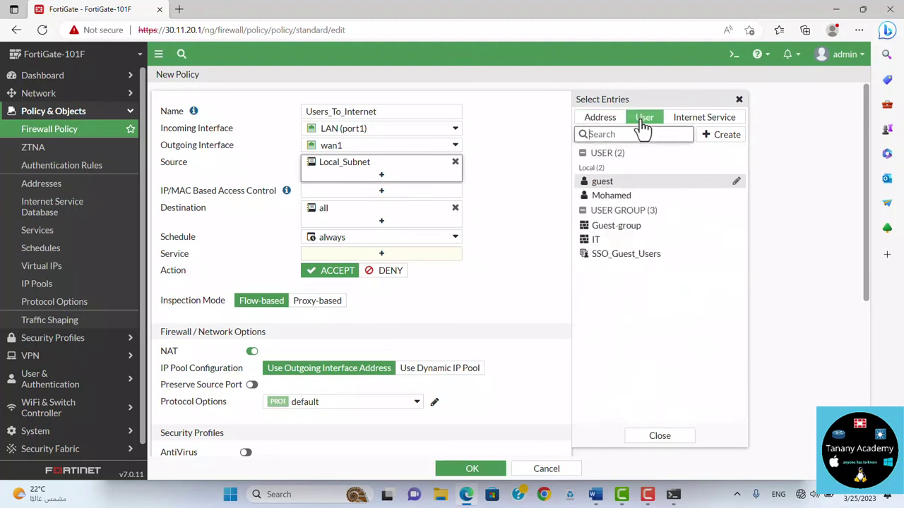
click(683, 120)
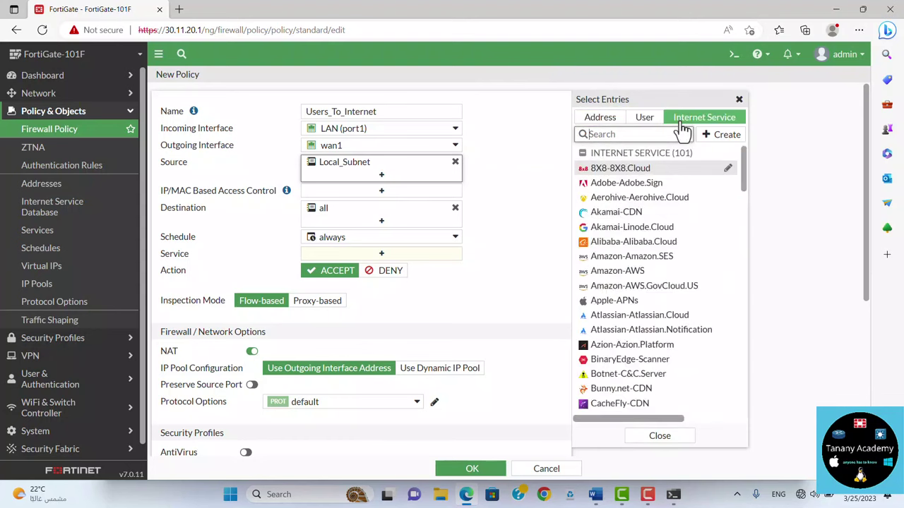
- Search the destination's internet services for Adobe and Apple entries, keeping the all address as the destination
click(354, 213)
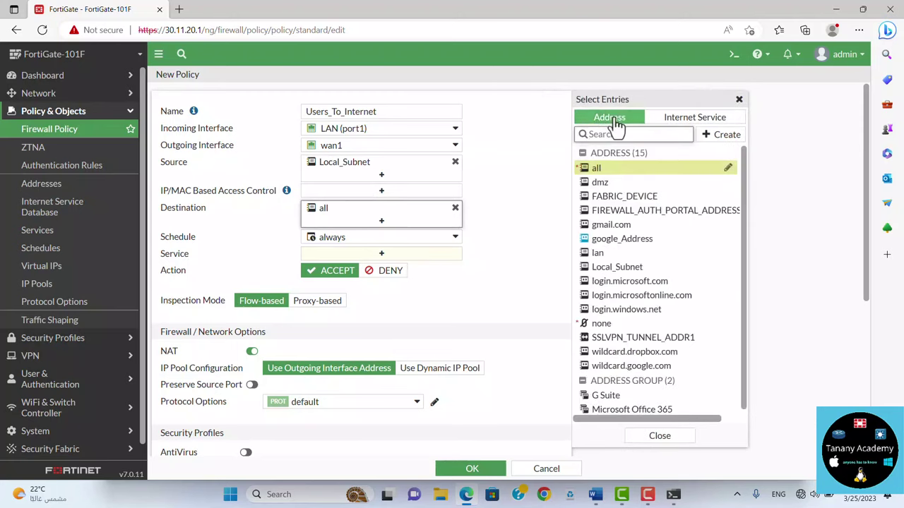
click(709, 121)
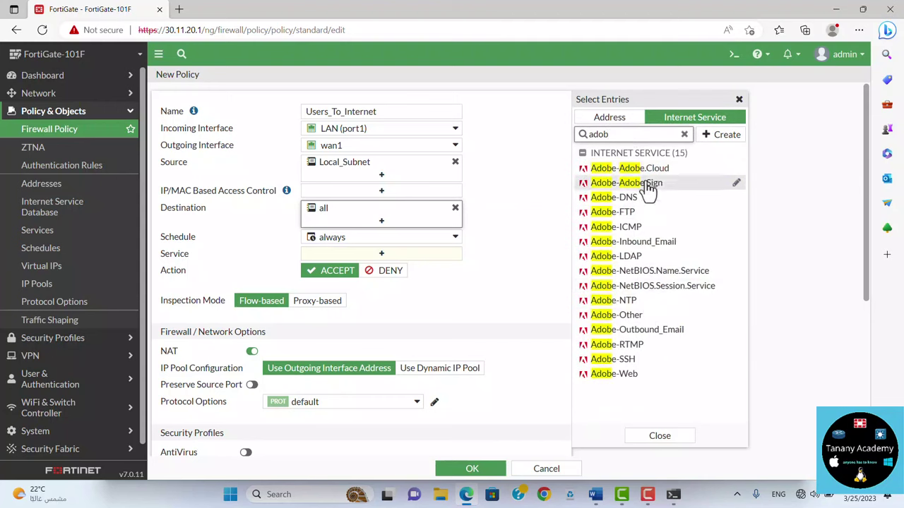
click(684, 134)
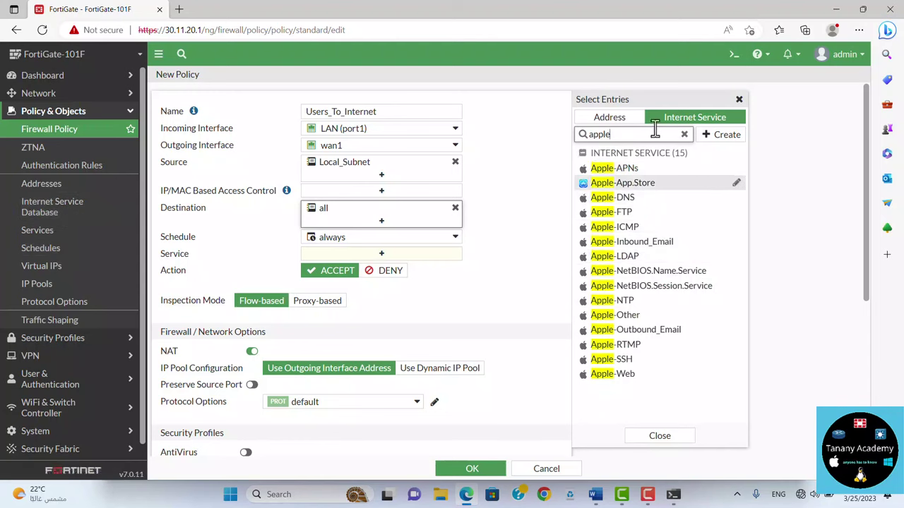
click(684, 136)
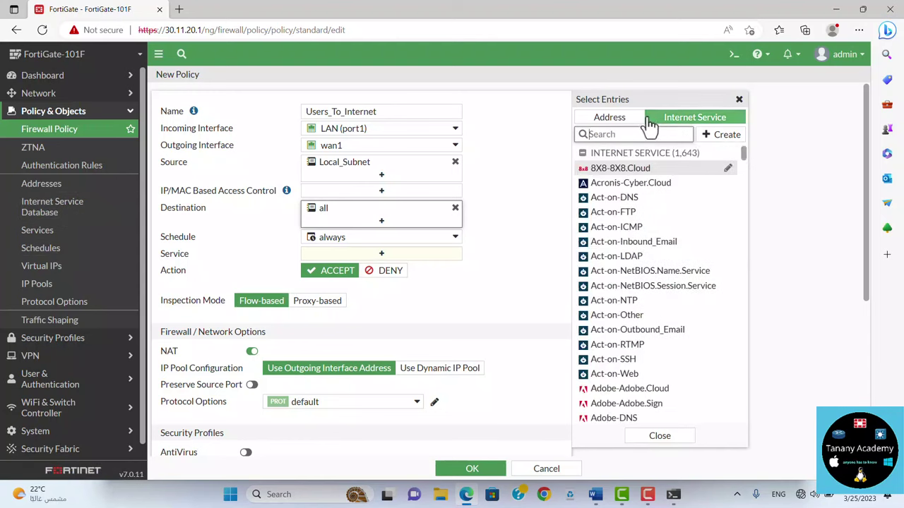
click(618, 122)
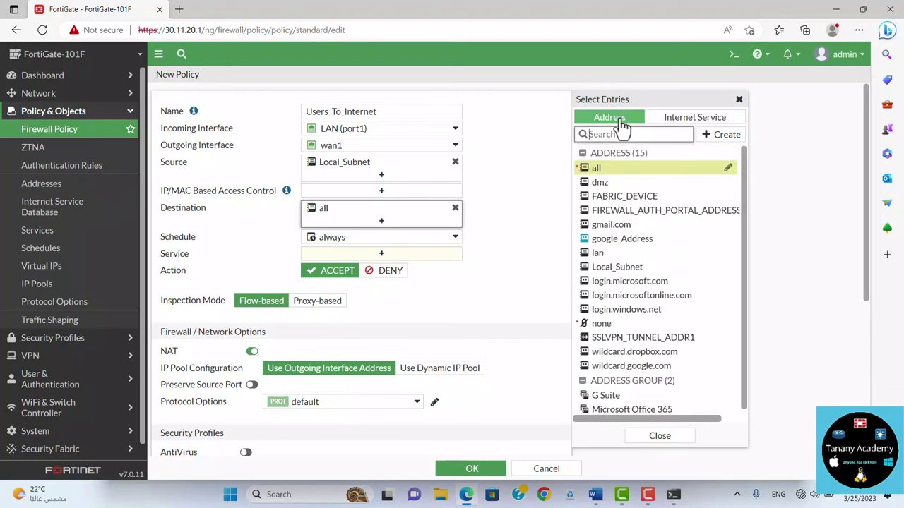
click(598, 170)
click(599, 170)
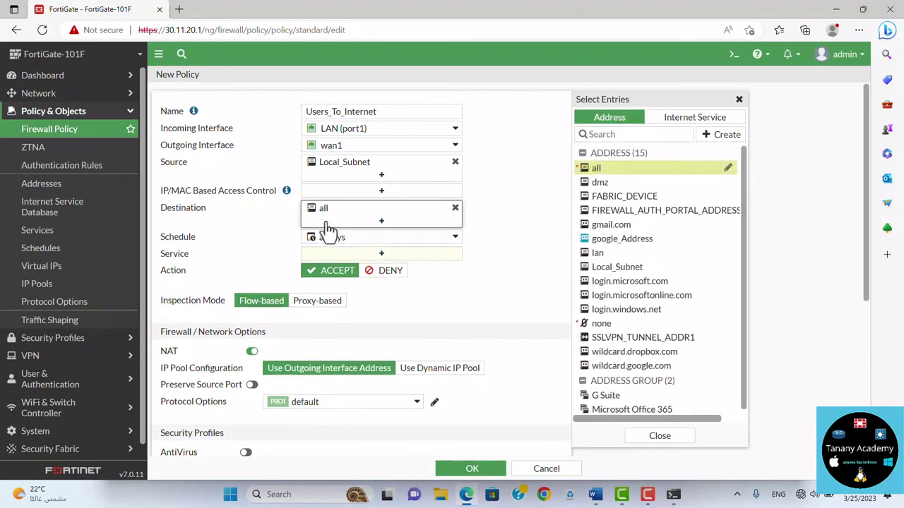
- Check the Working_Hours schedule's details and select always as the policy schedule
click(349, 240)
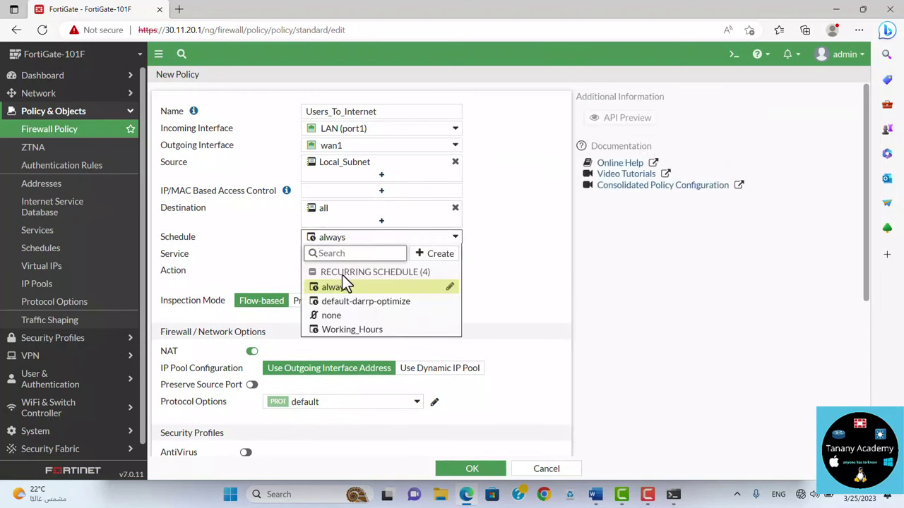
mouse_move(332, 336)
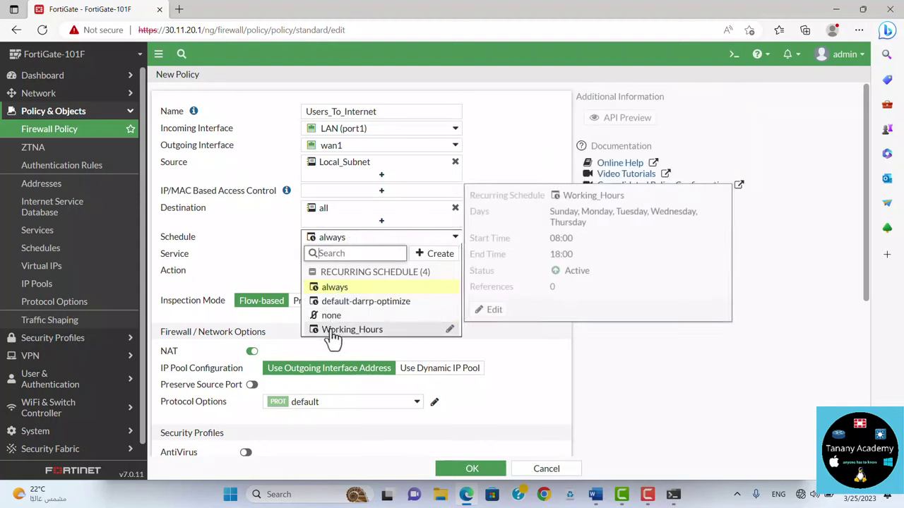
click(333, 290)
- Browse the available services and add DNS, HTTP and HTTPS to the policy's service field
click(376, 255)
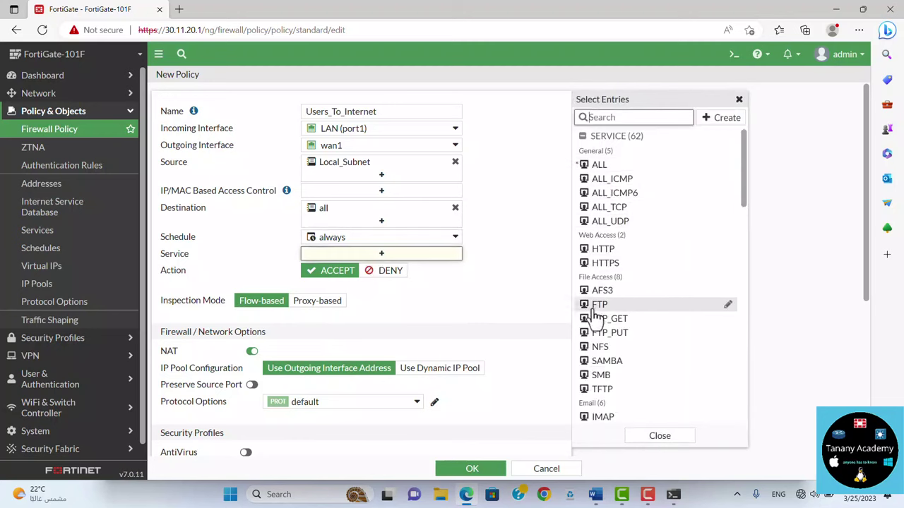
mouse_move(639, 193)
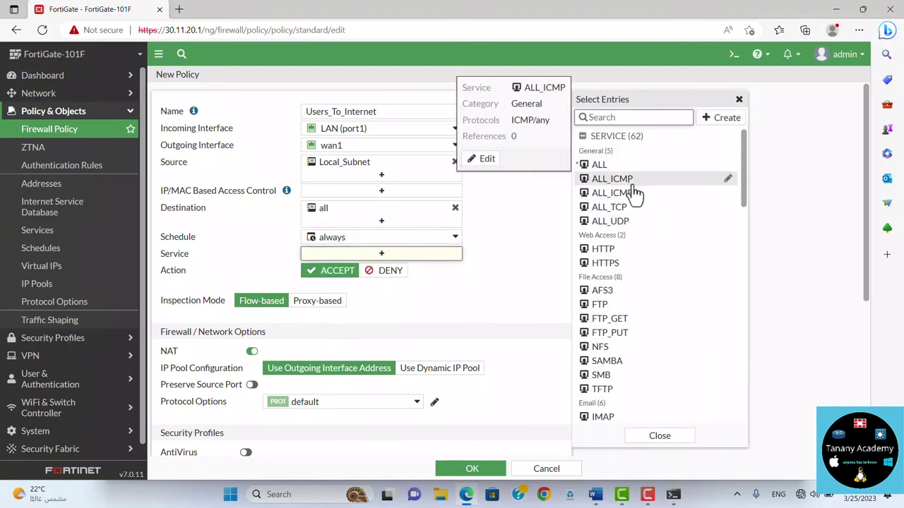
scroll(627, 296, down, 10)
scroll(627, 296, up, 5)
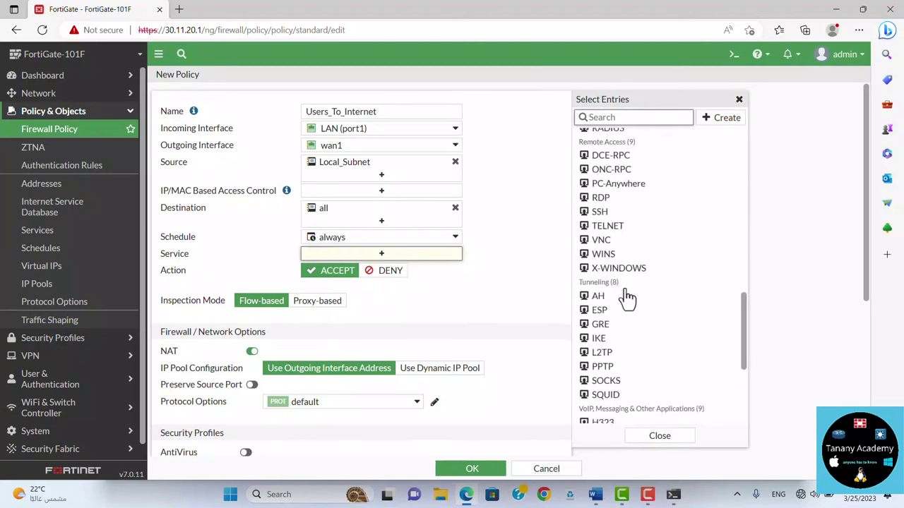
scroll(627, 297, up, 8)
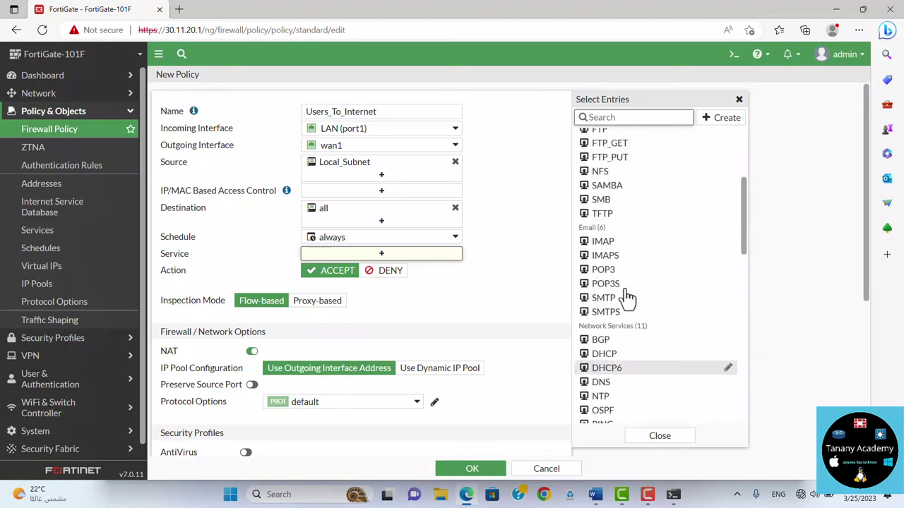
scroll(648, 141, up, 1)
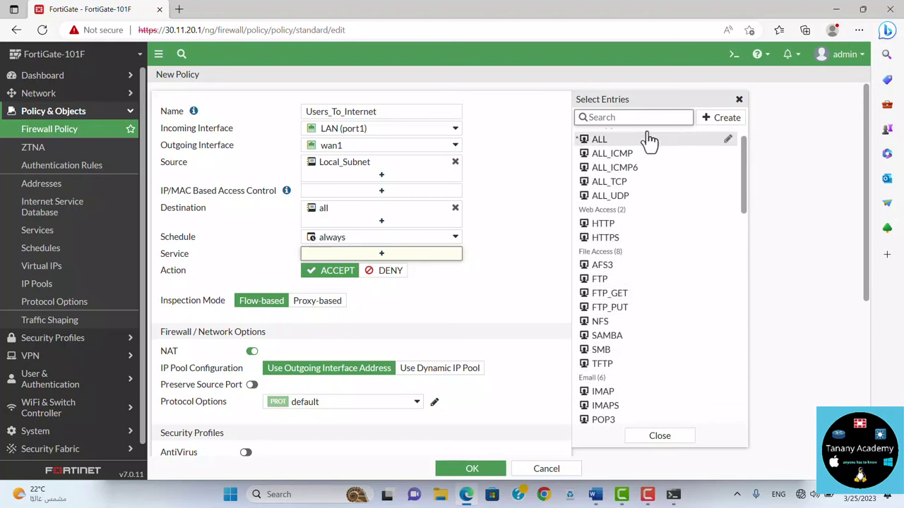
text(dn)
mouse_move(642, 142)
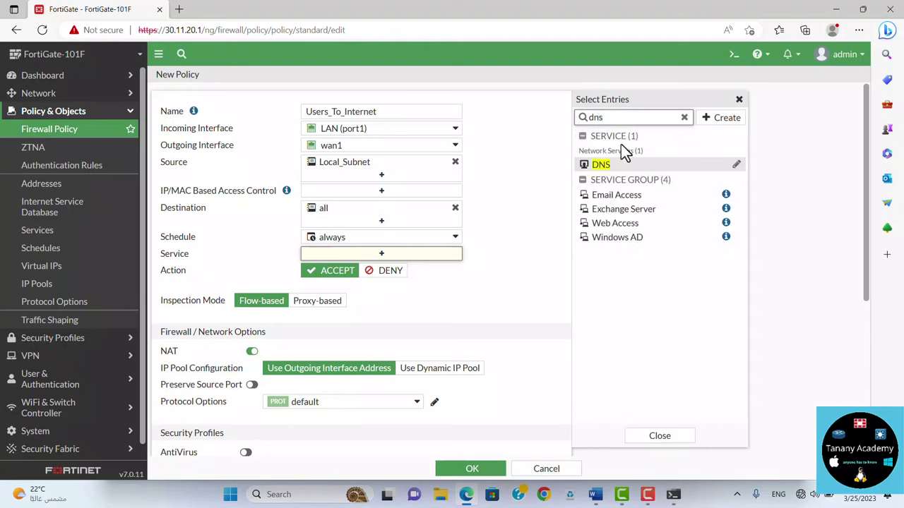
click(601, 167)
double_click(624, 117)
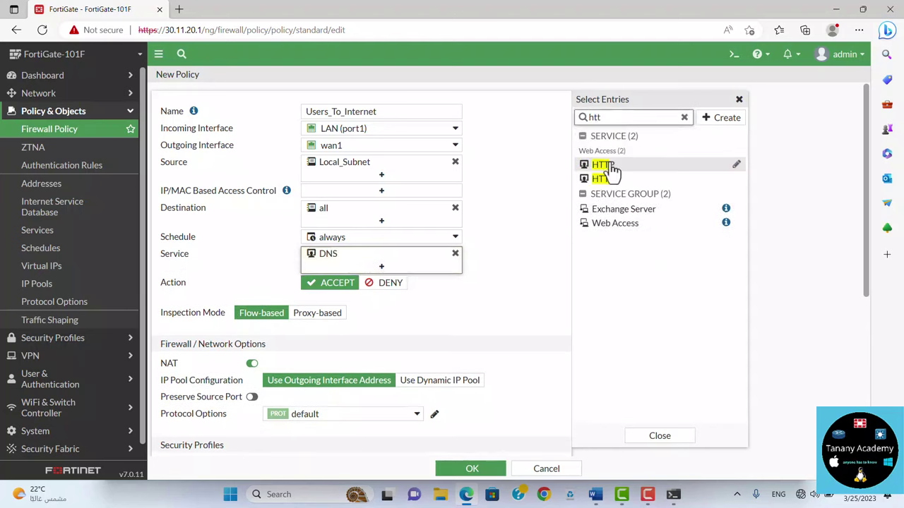
click(603, 165)
click(606, 180)
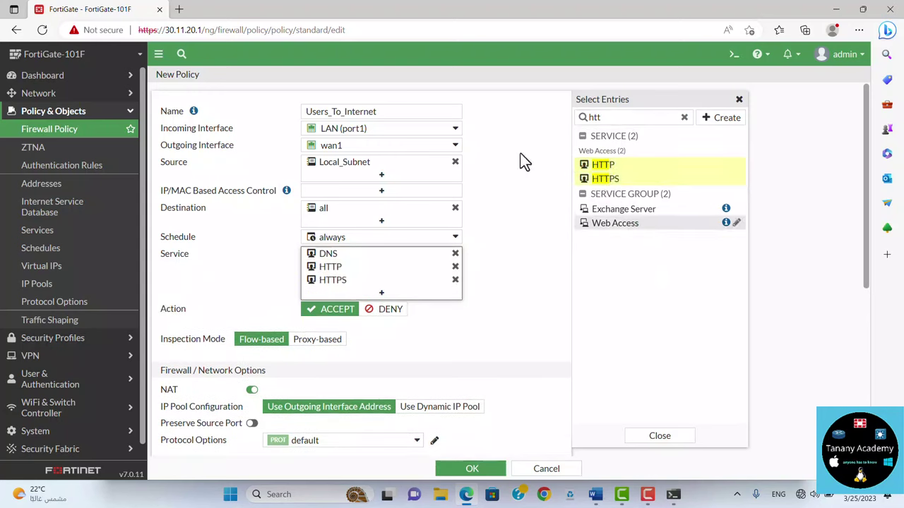
- Remove the DNS, HTTP and HTTPS services from the policy
click(456, 254)
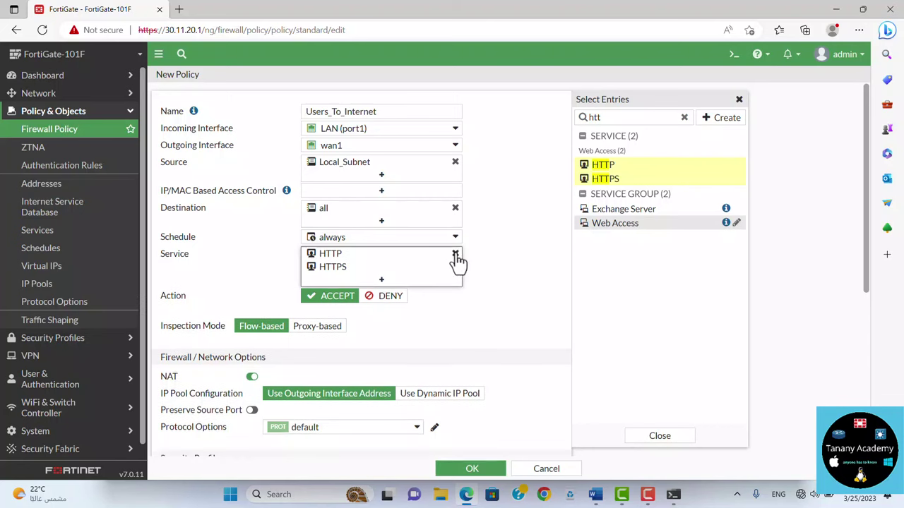
click(455, 254)
click(455, 254)
- Check the members of the Web Access service group and add that group as the policy service
click(685, 118)
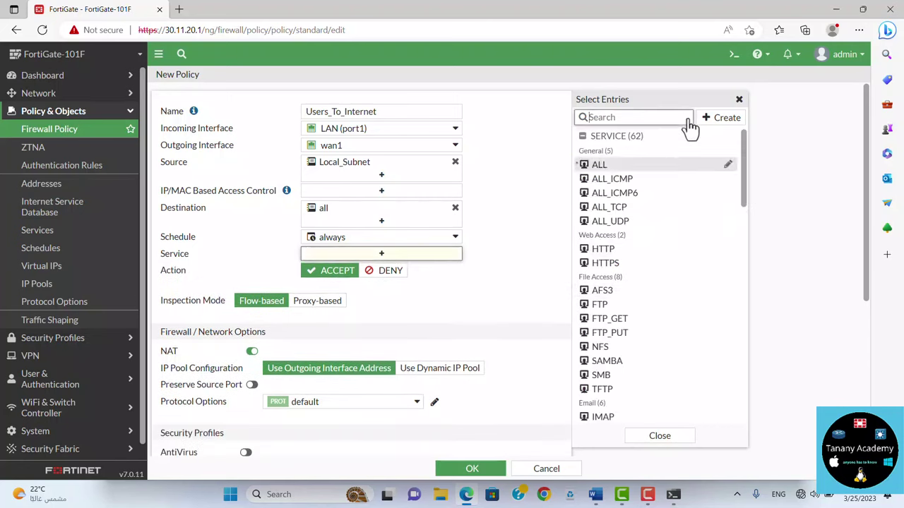
scroll(640, 305, down, 10)
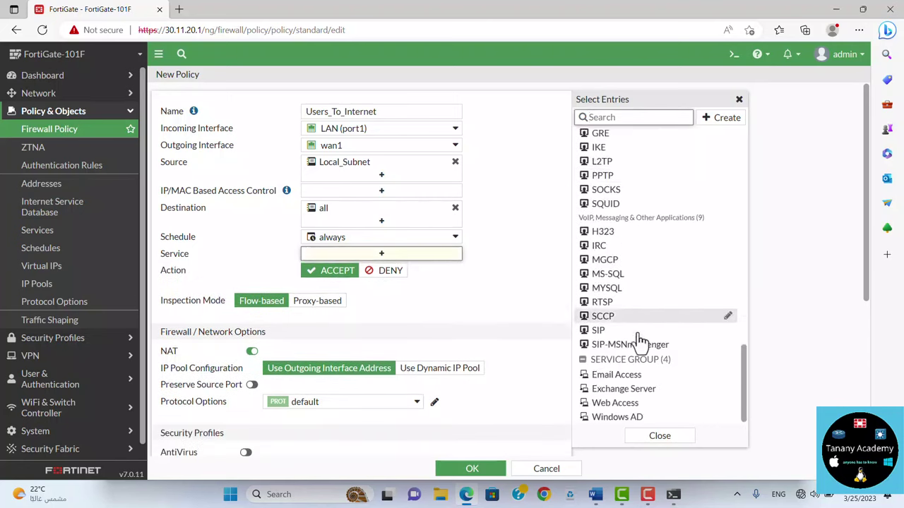
mouse_move(611, 413)
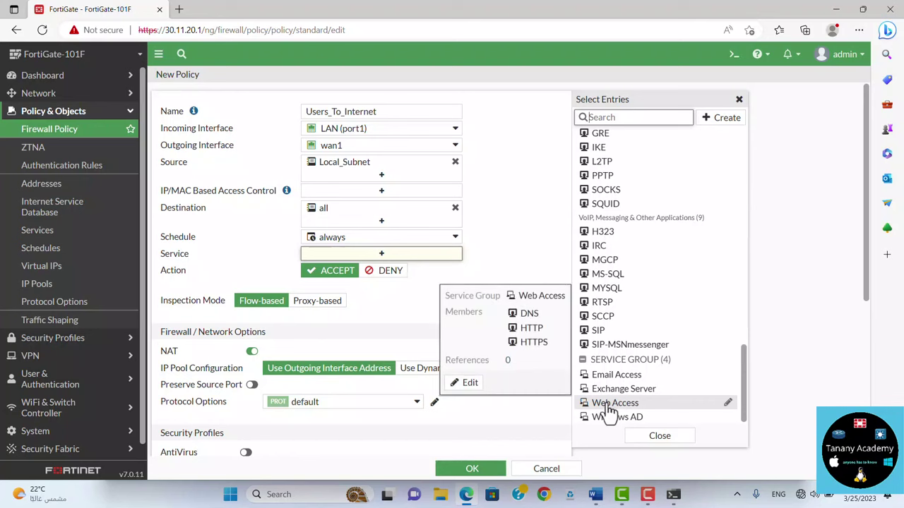
click(611, 404)
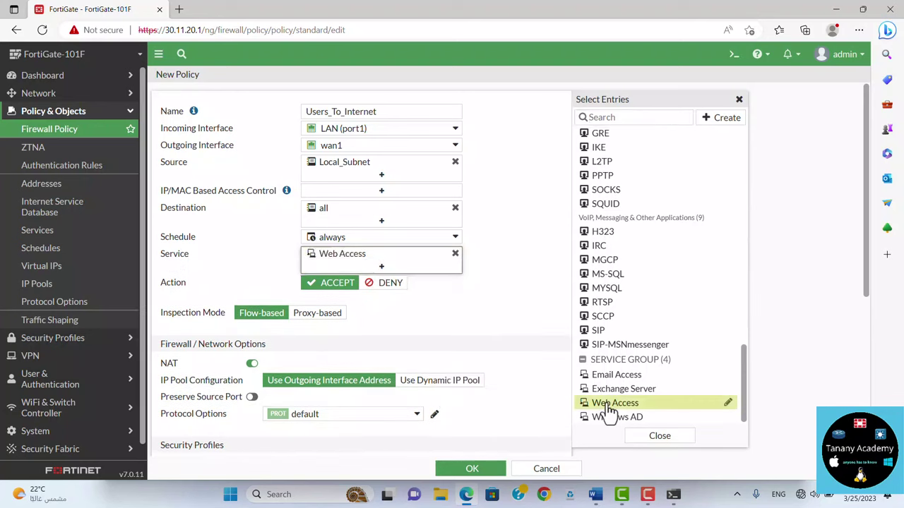
- Search the available services for SSH, ICMP and PING, then clear the search
click(625, 118)
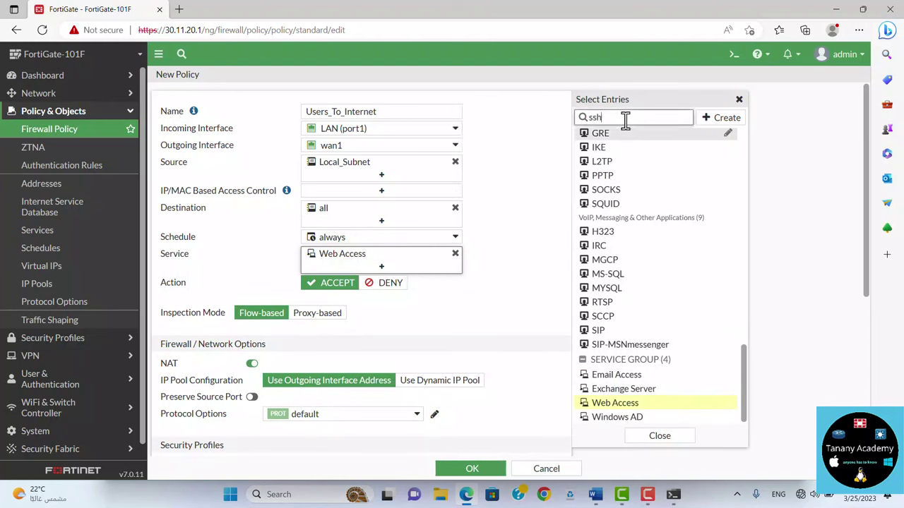
text(ssh)
key(BackSpace)
key(BackSpace)
key(BackSpace)
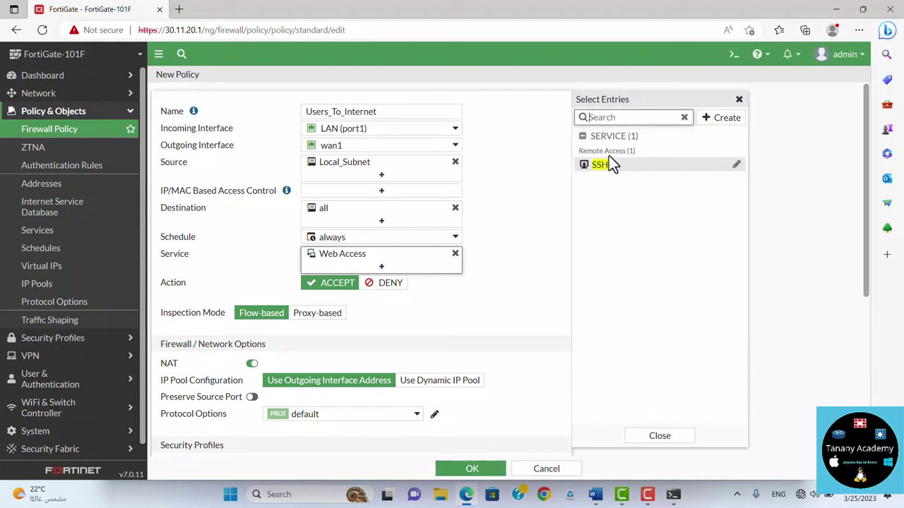
text(ic)
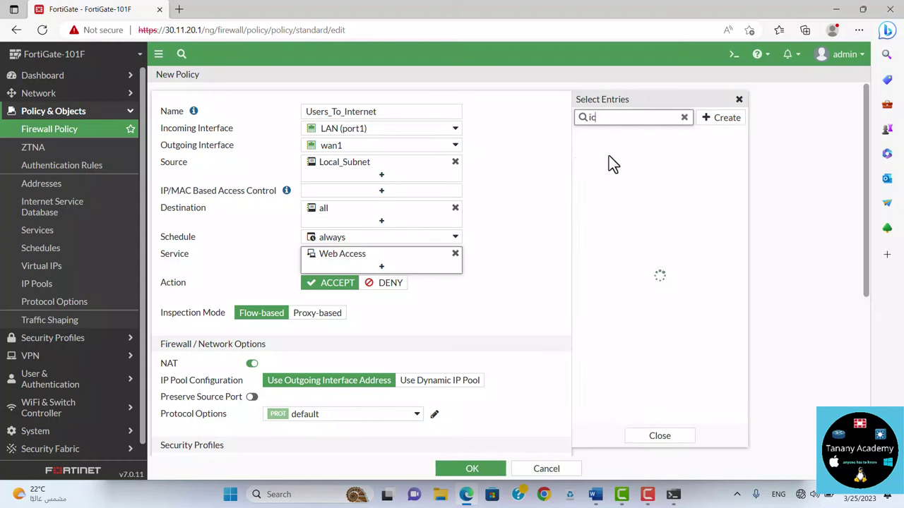
key(BackSpace)
key(BackSpace)
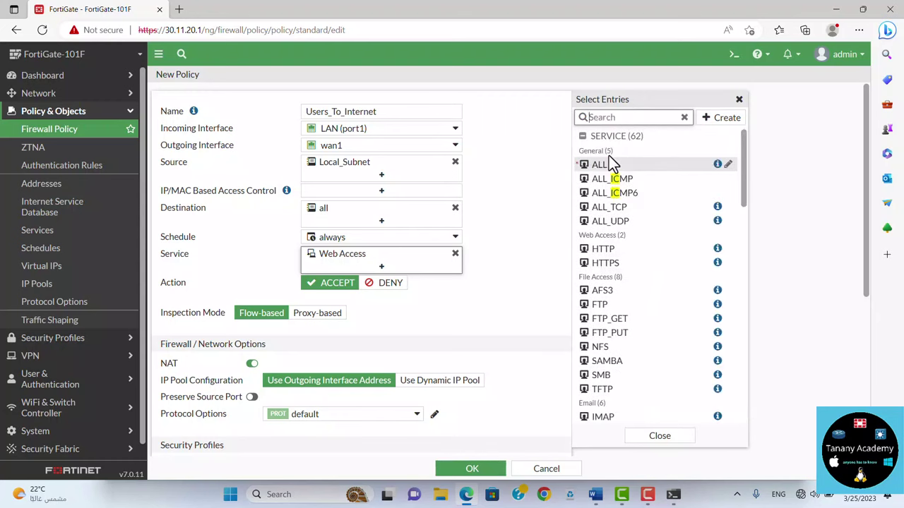
text(pin)
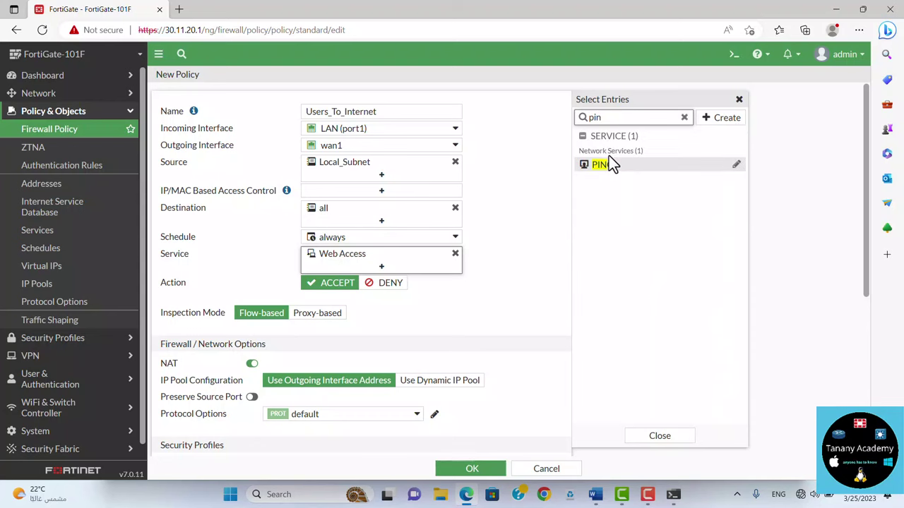
click(684, 118)
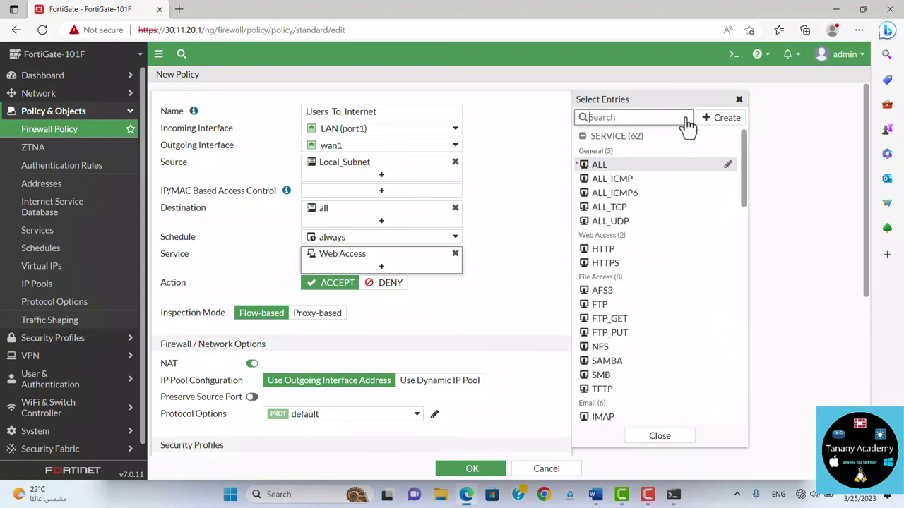
- Set the policy service to ALL with the ACCEPT action and review the inspection mode and network options
click(600, 170)
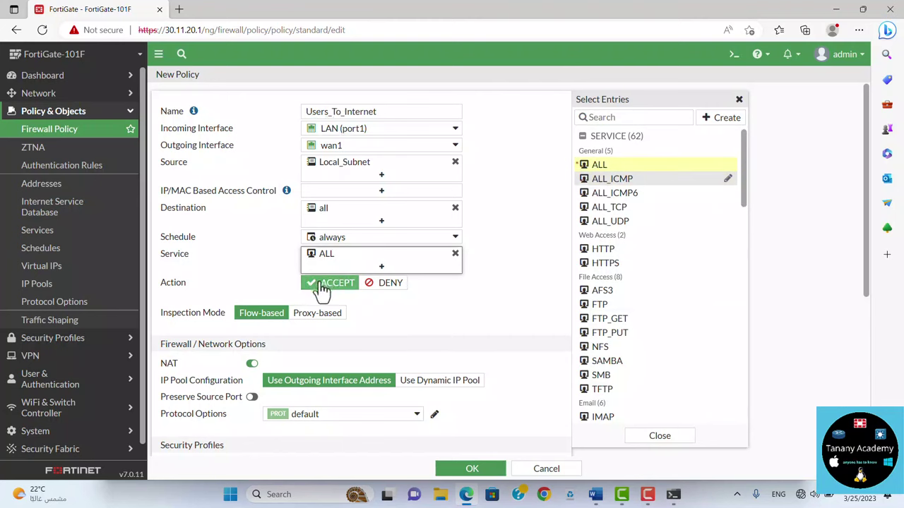
click(351, 288)
scroll(351, 289, down, 1)
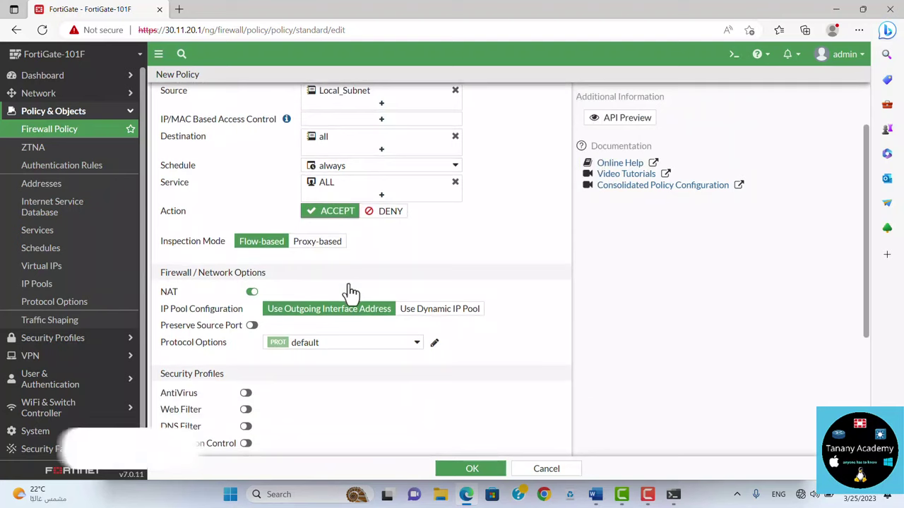
scroll(347, 293, down, 1)
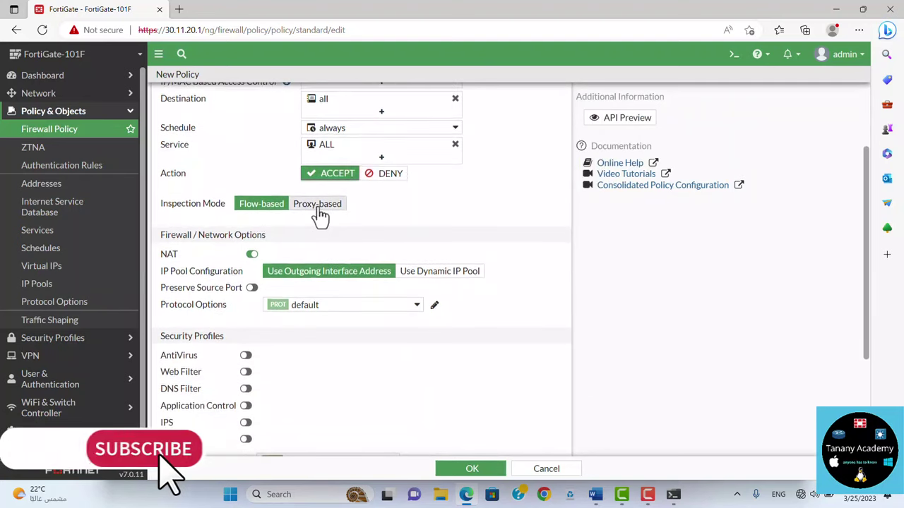
- Set the policy to log allowed traffic for All Sessions and save the policy
scroll(320, 216, down, 1)
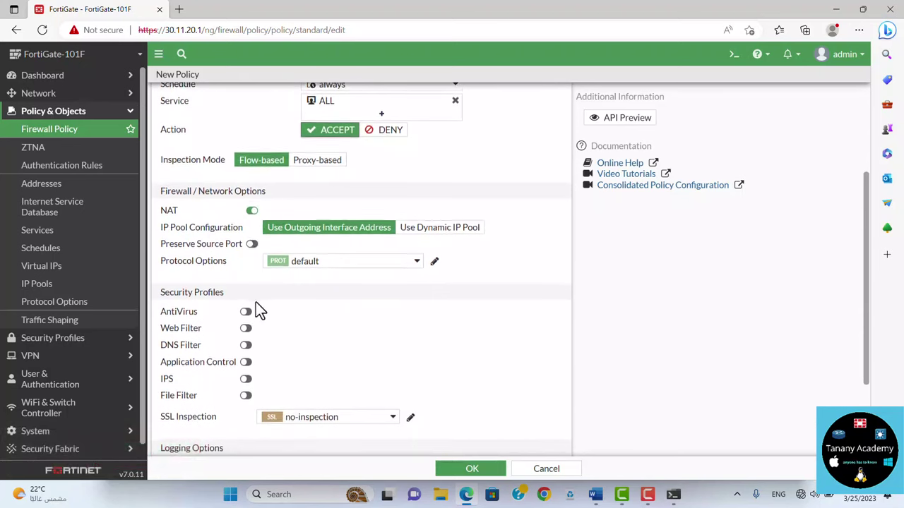
scroll(255, 303, down, 2)
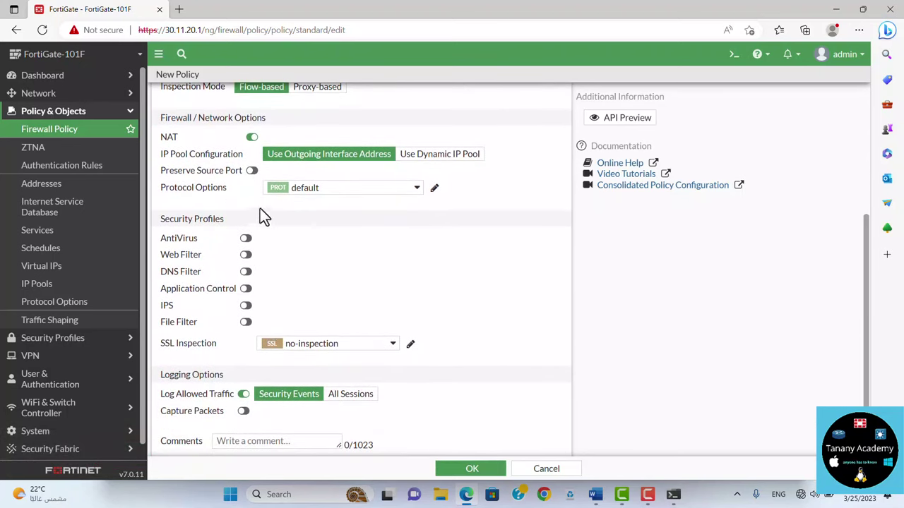
scroll(258, 301, down, 1)
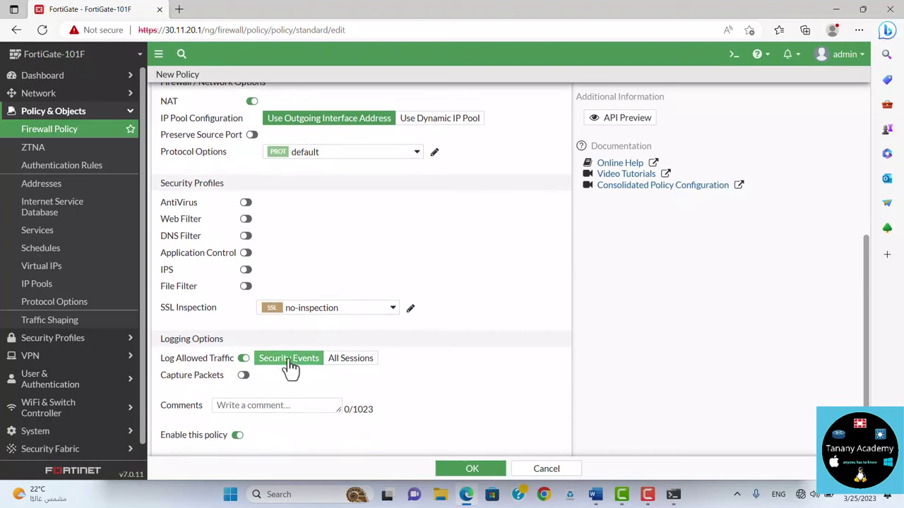
scroll(308, 357, down, 1)
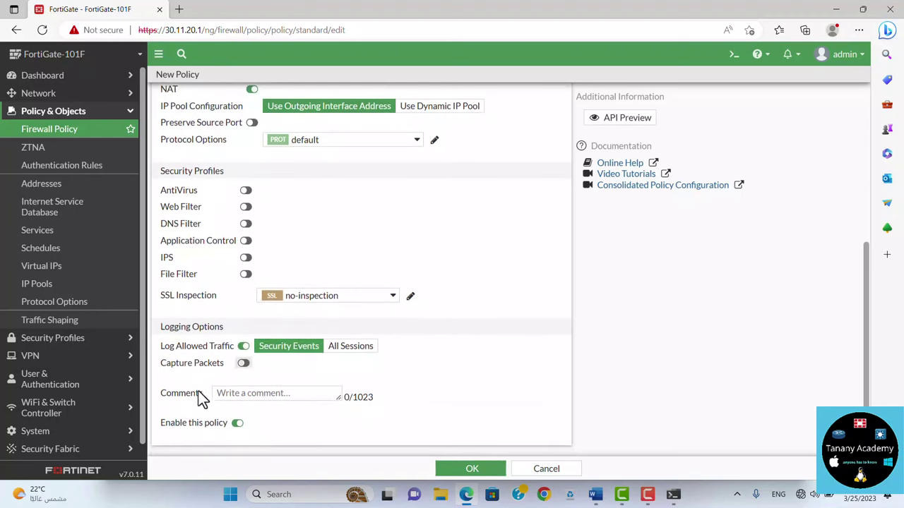
click(292, 360)
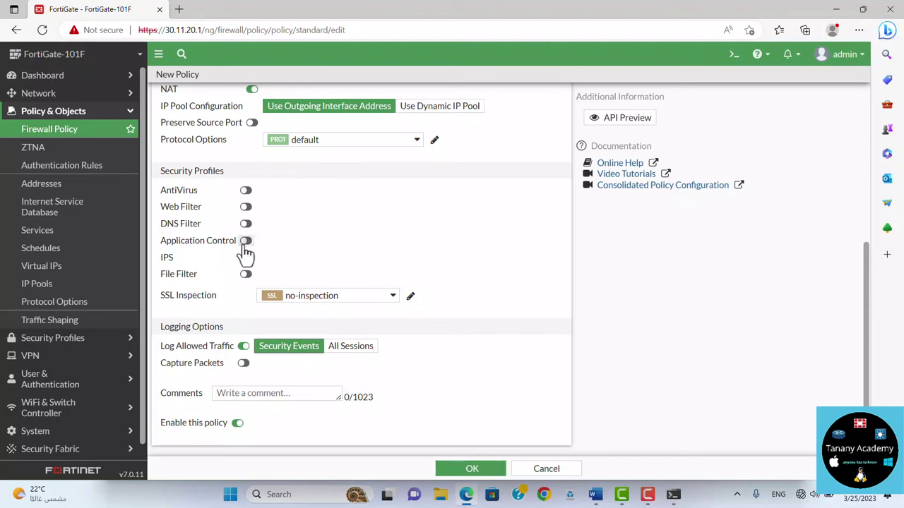
click(351, 353)
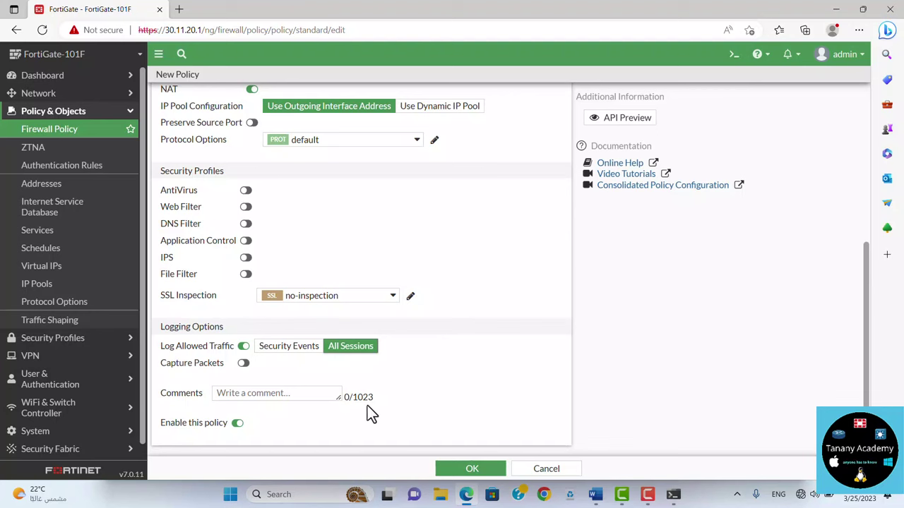
click(470, 469)
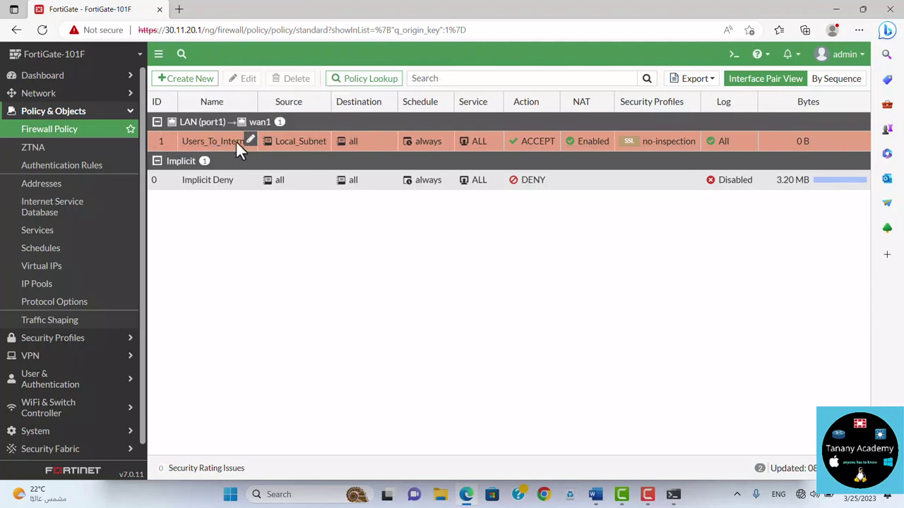
- Change the source of the Users_To_Internet policy to all directly in the policy list and apply it
mouse_move(299, 148)
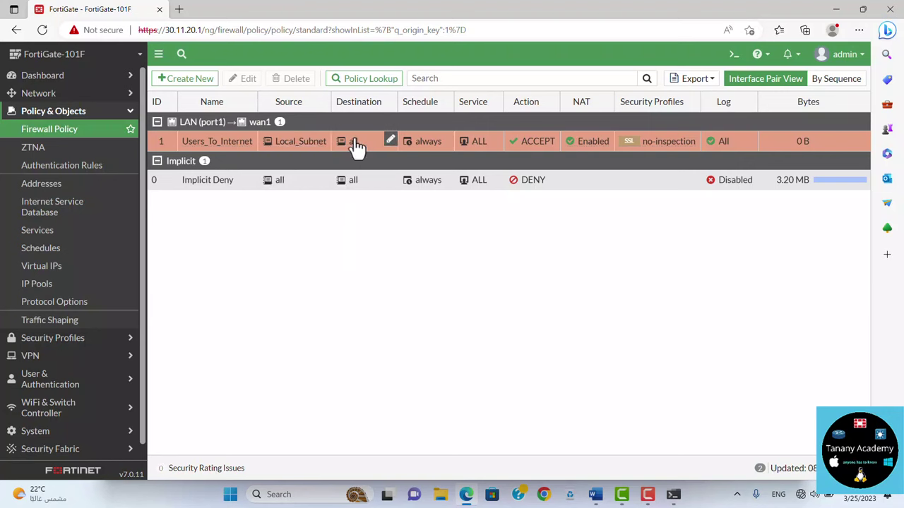
mouse_move(418, 150)
click(324, 141)
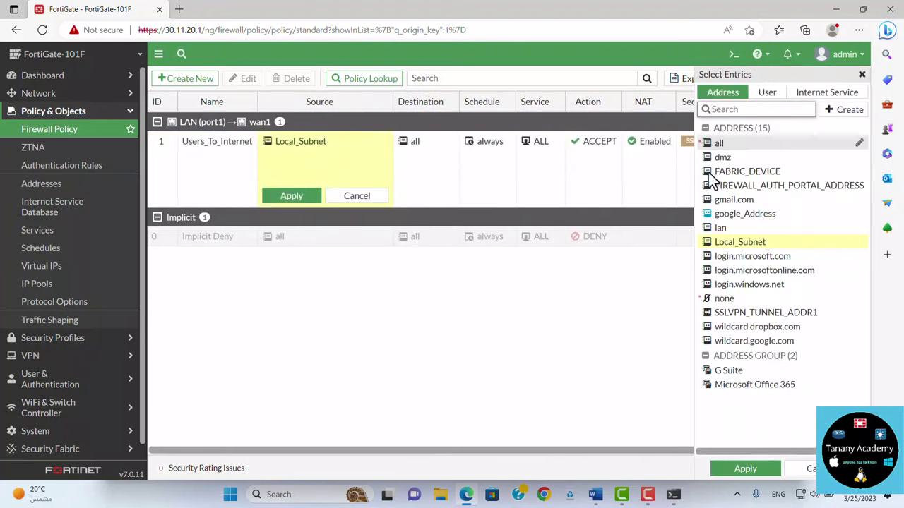
click(719, 144)
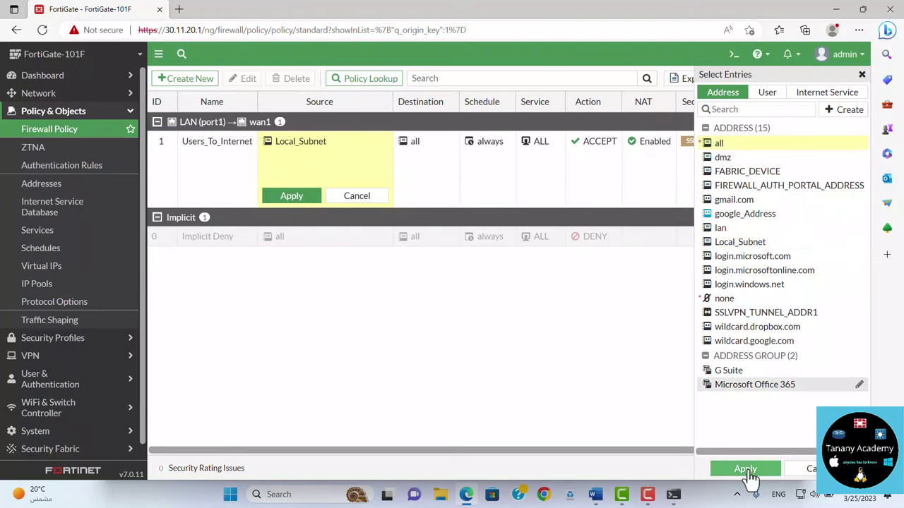
click(300, 199)
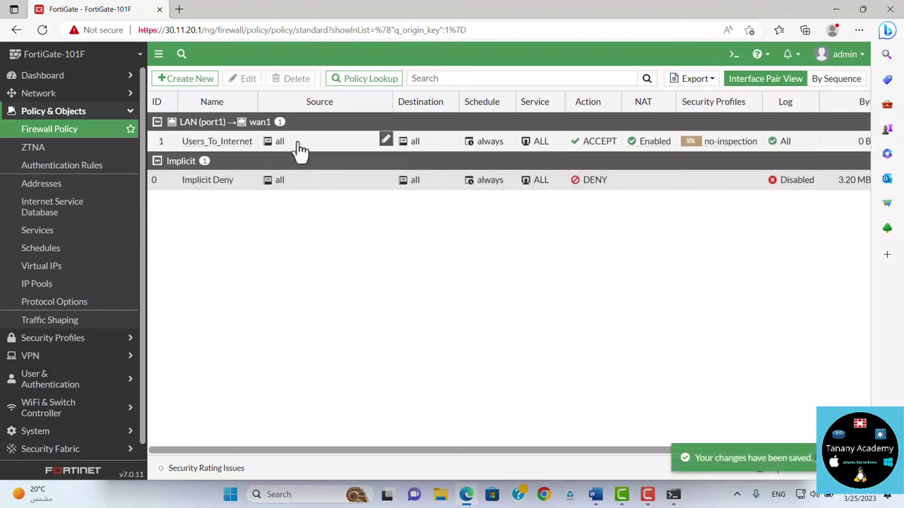
- Set the source of the Users_To_Internet policy back to Local_Subnet and select the policy
click(385, 142)
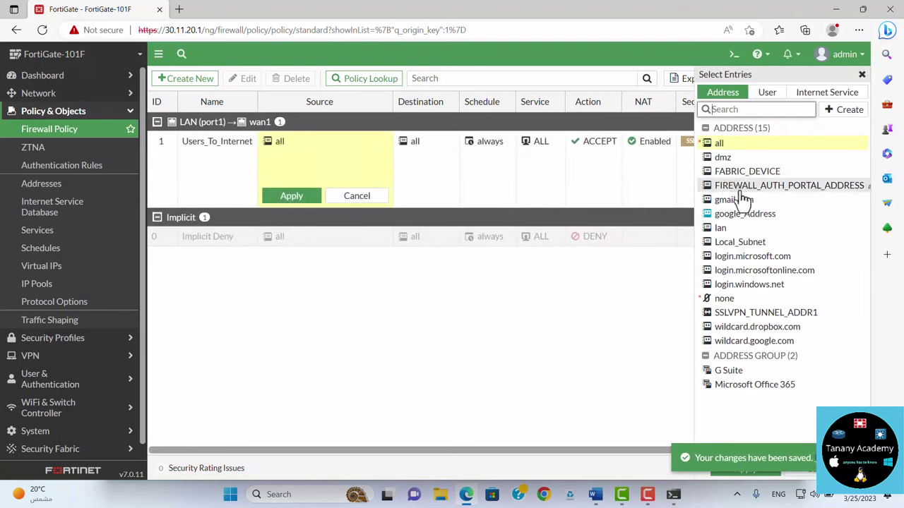
click(743, 242)
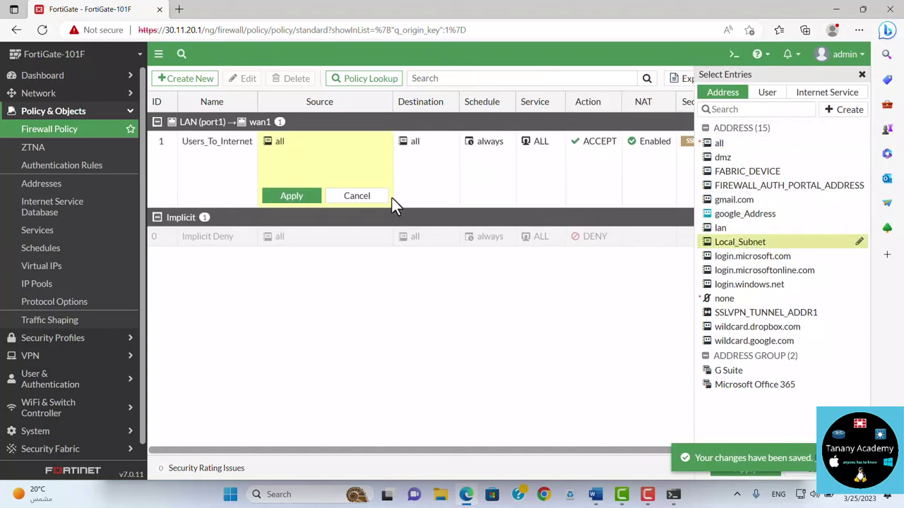
click(289, 196)
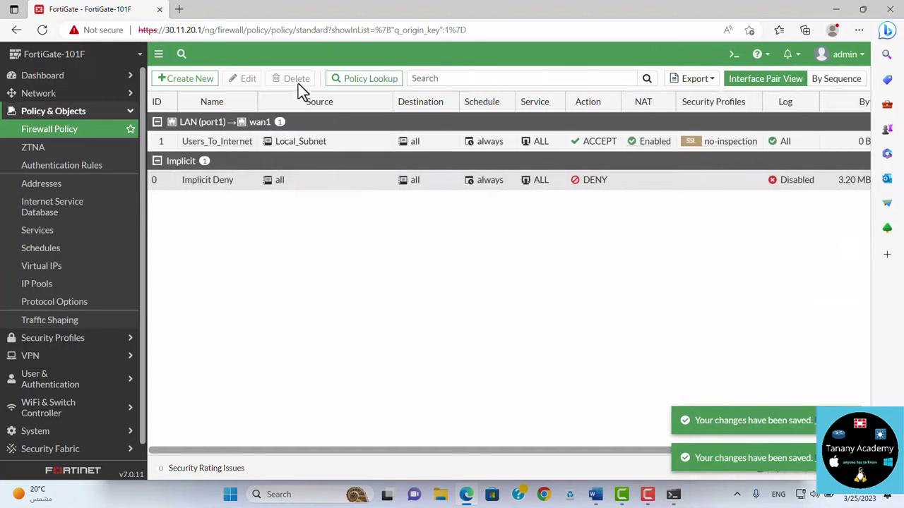
click(285, 145)
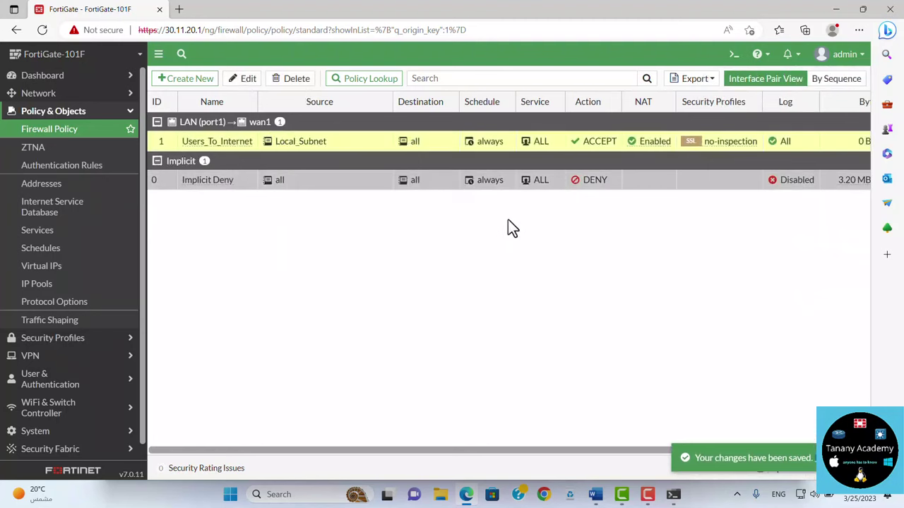
mouse_move(773, 151)
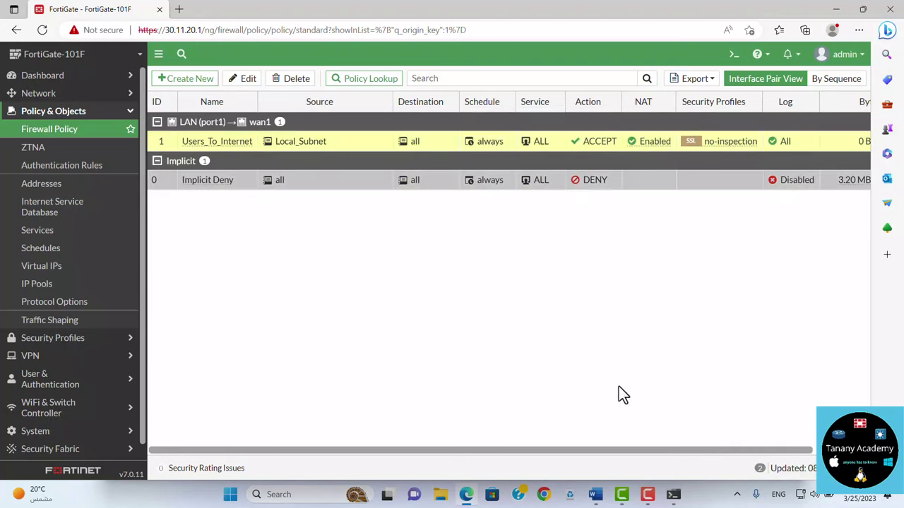
- Switch to the Command Prompt and ping yahoo.com again to test internet access
click(673, 495)
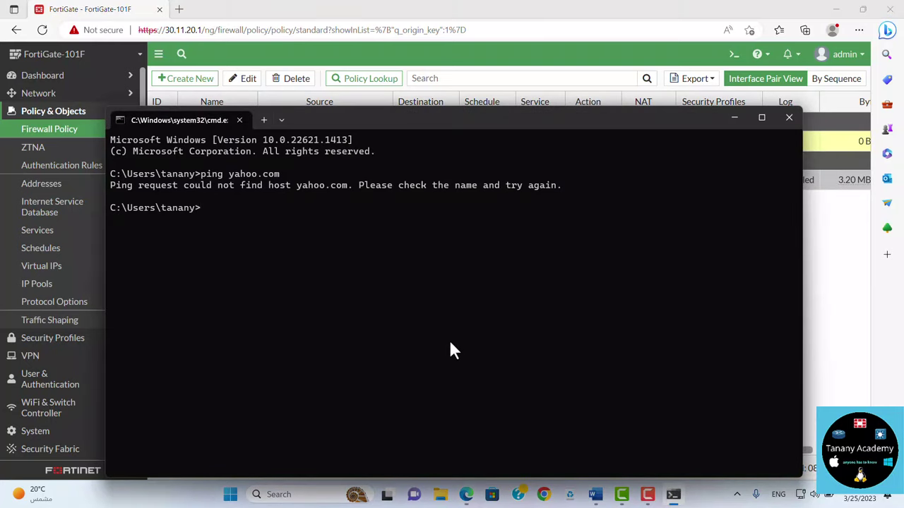
key(Up)
key(Return)
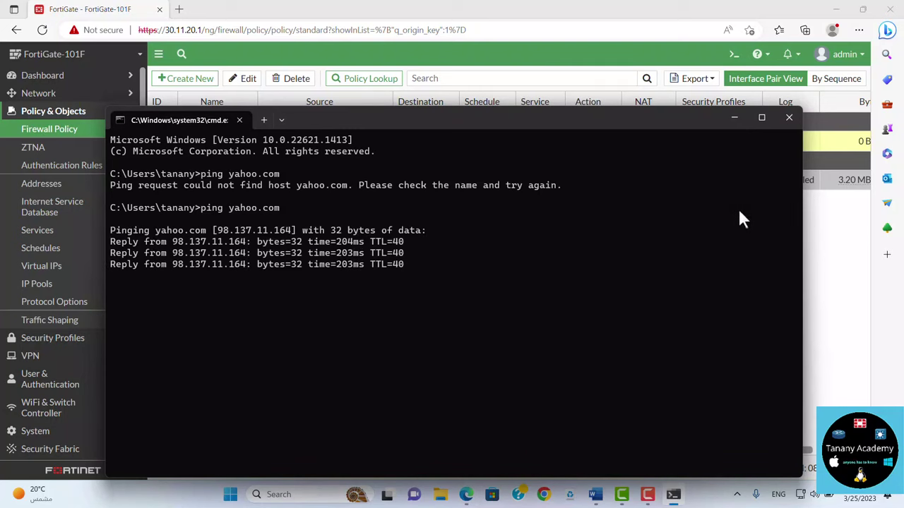
- Return to the FortiGate in the browser, refresh the firewall policy list and check the Users_To_Internet policy's byte count
key(alt+Tab)
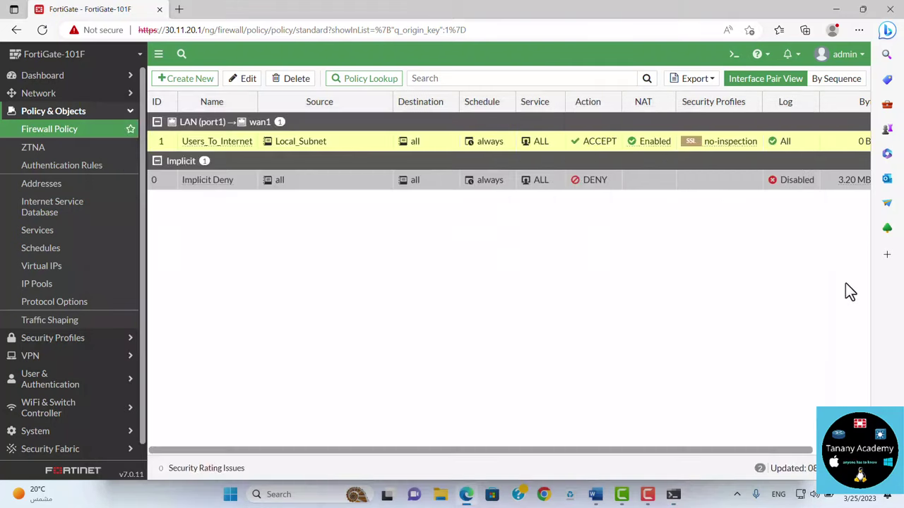
click(66, 134)
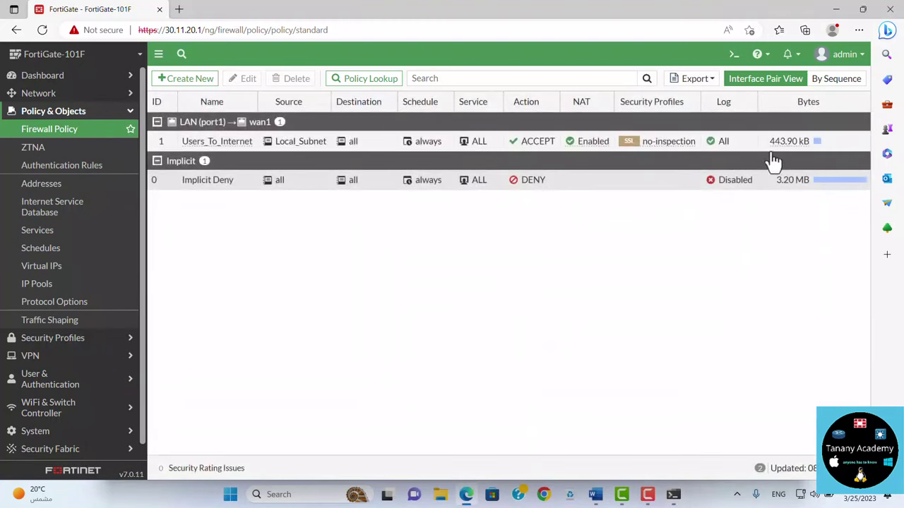
mouse_move(793, 150)
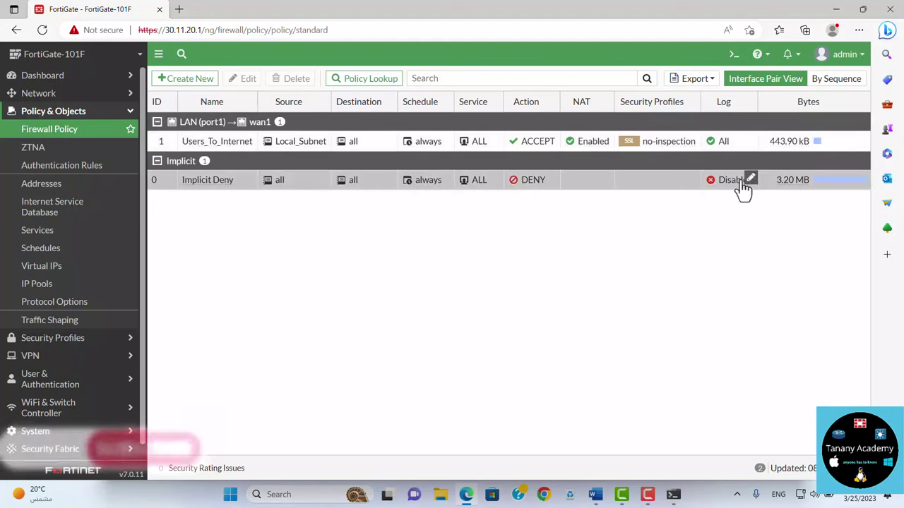
click(74, 134)
click(73, 135)
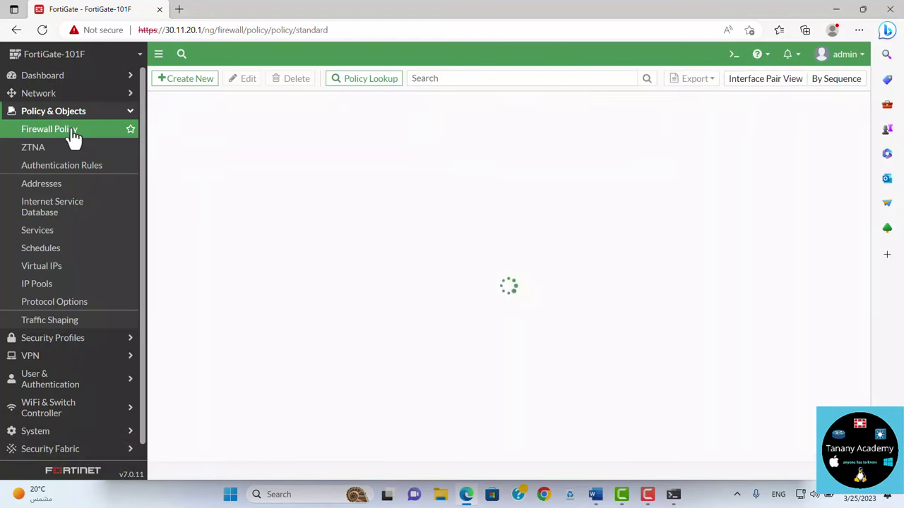
- Switch to the Command Prompt and start a continuous ping with ping yahoo.com -t
click(673, 495)
key(Up)
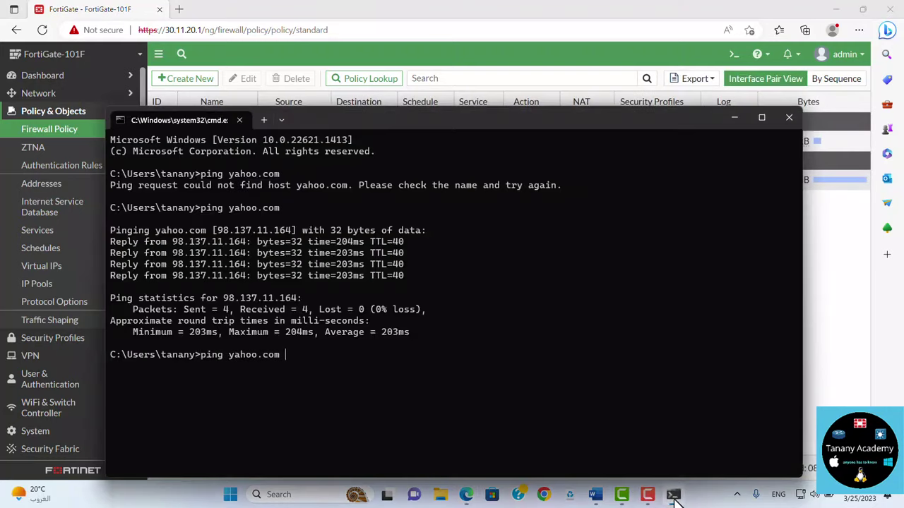
key(Return)
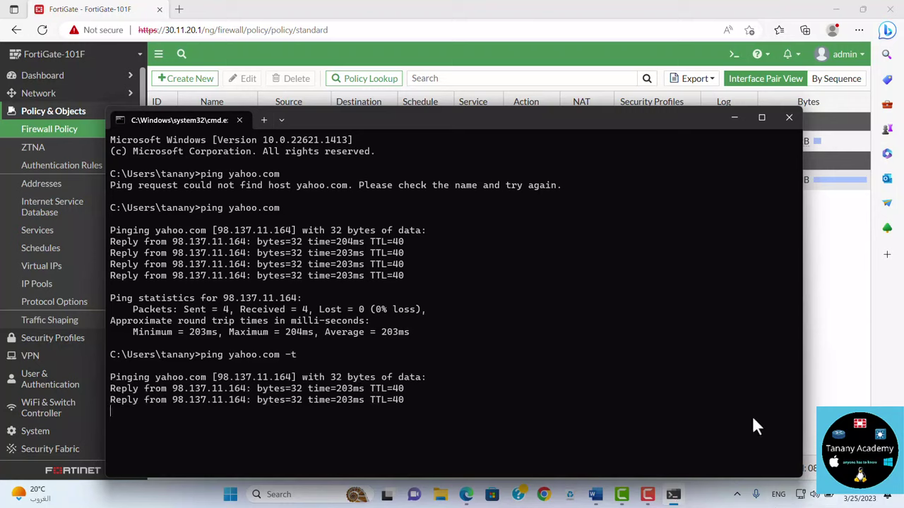
- Switch back to the browser and reload the firewall policies repeatedly to watch the Users_To_Internet byte counter during the continuous ping
click(829, 346)
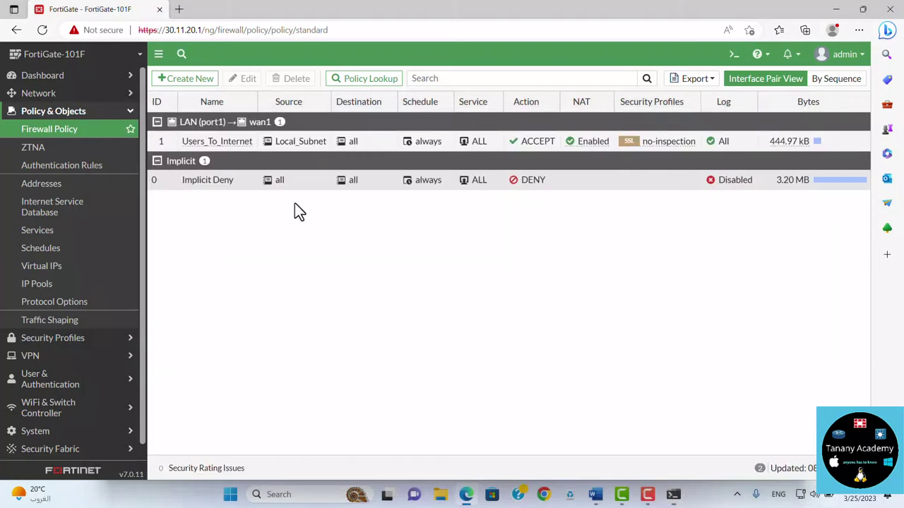
click(44, 138)
click(44, 137)
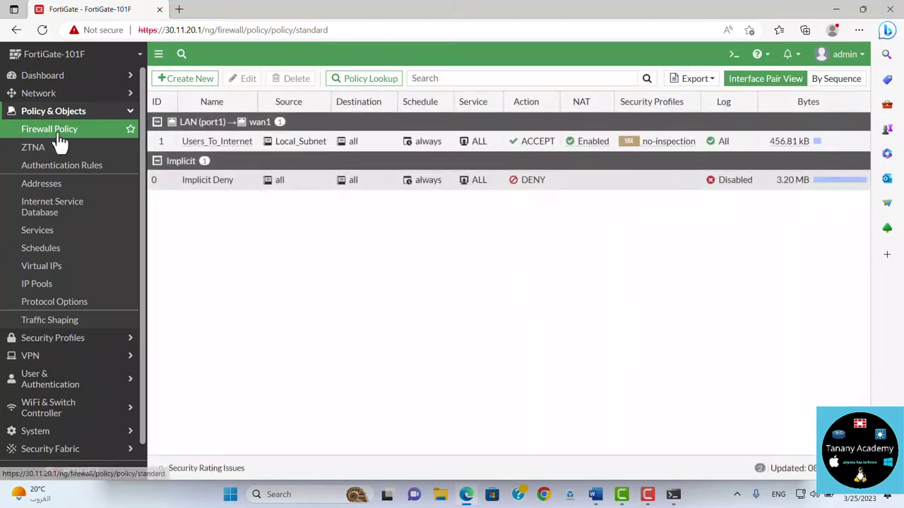
click(43, 137)
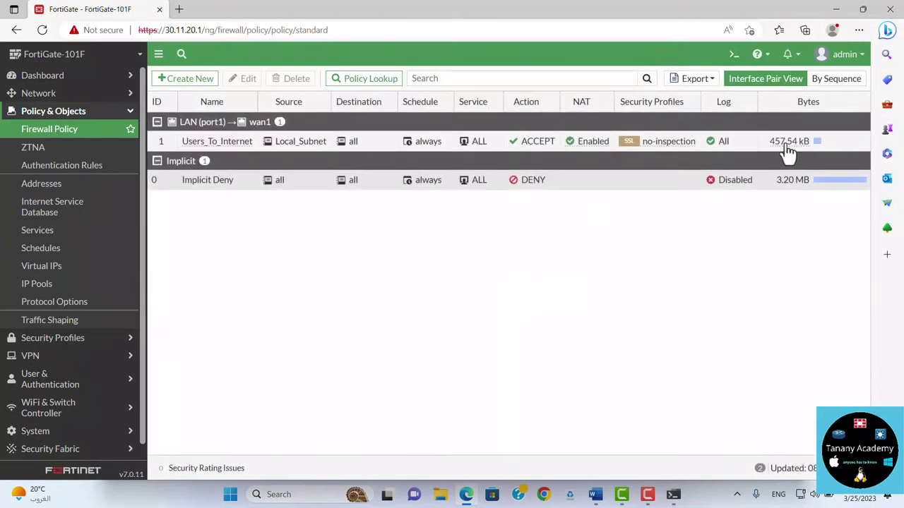
- Stop the continuous ping in the Command Prompt and return to the browser
click(673, 495)
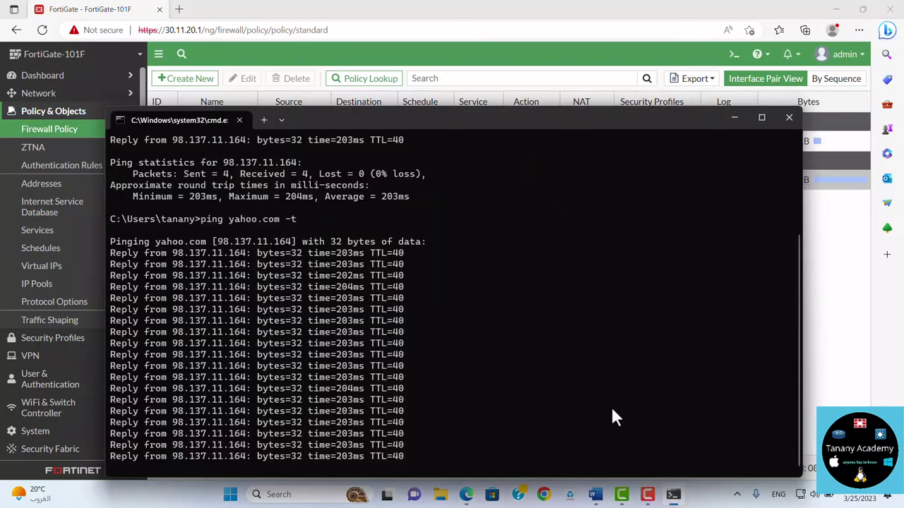
key(ctrl+c)
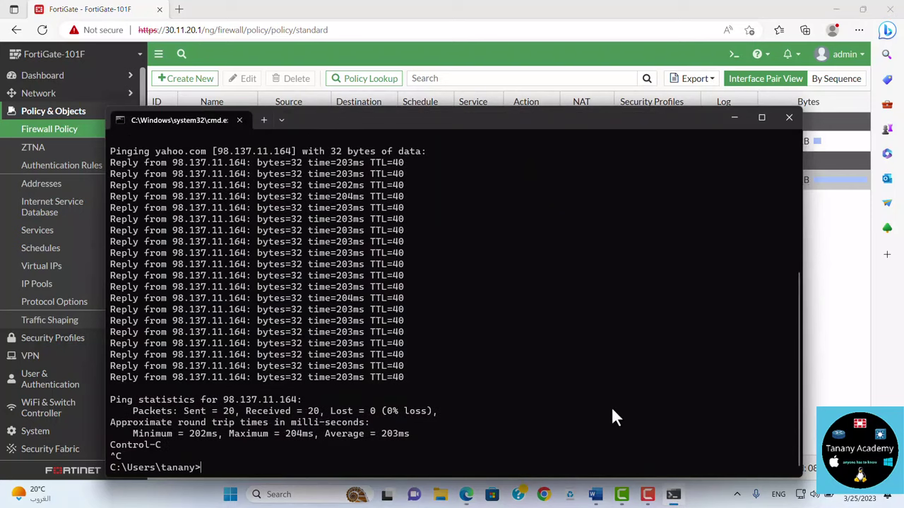
click(855, 257)
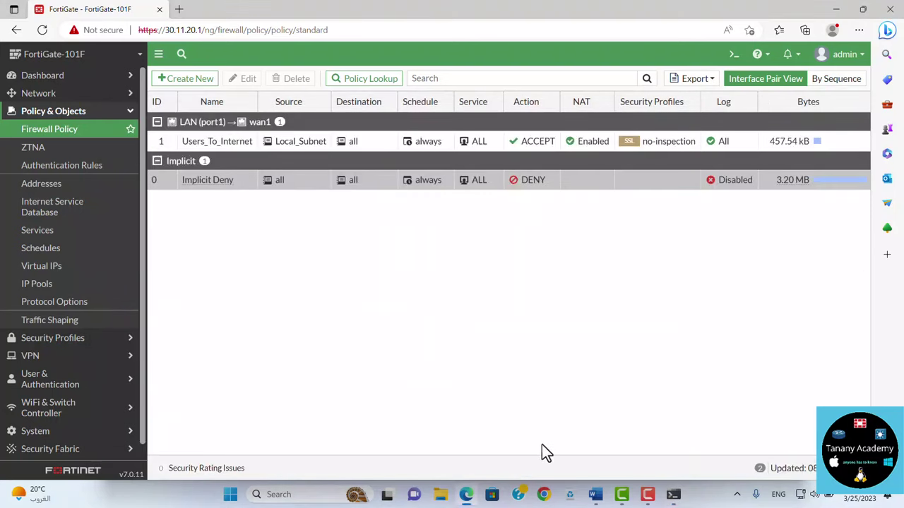
- Open yahoo.com in a new browser tab to test web access through the policy
click(180, 10)
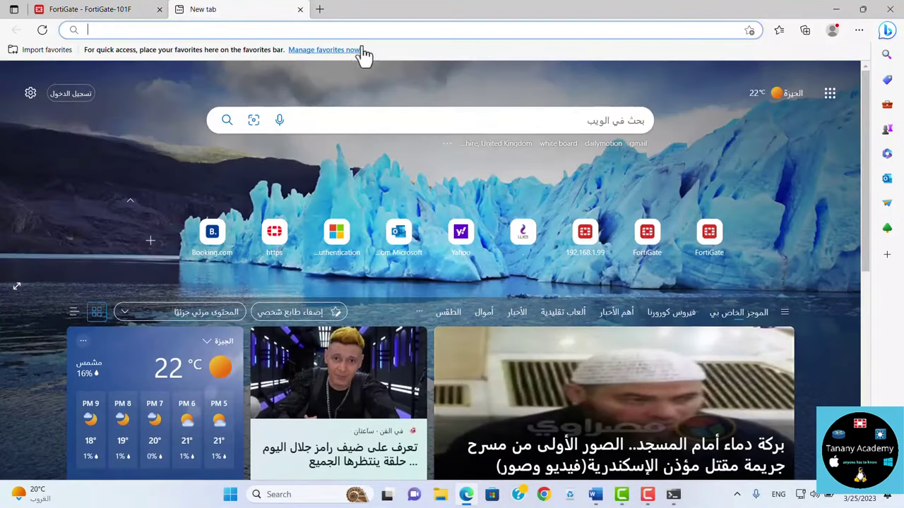
text(yahoo.com)
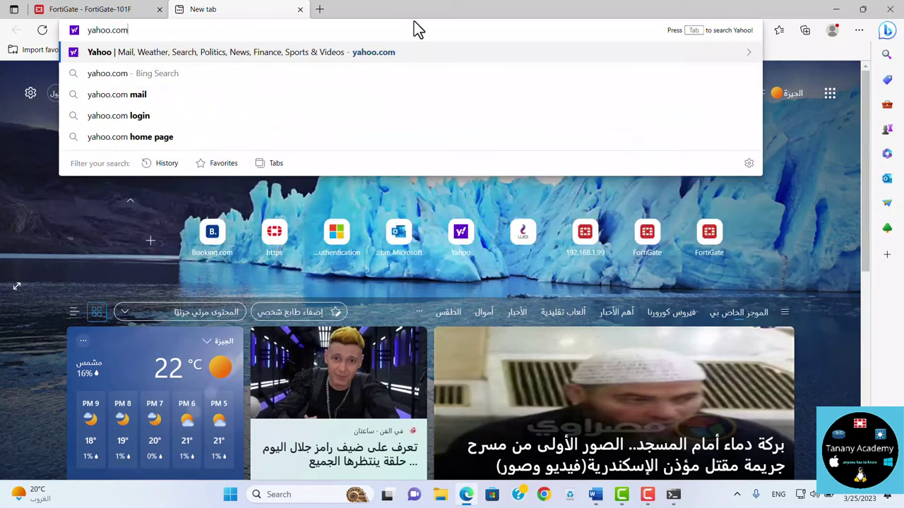
key(Return)
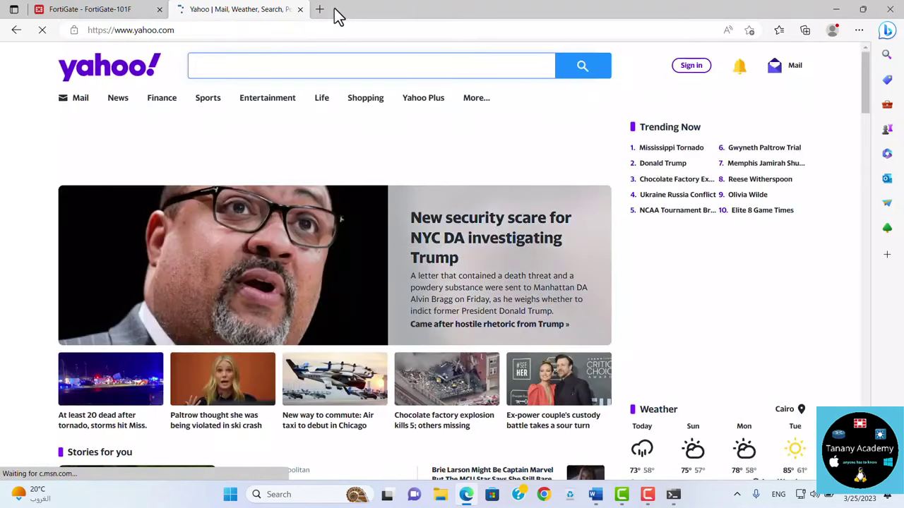
- Open google.com in a new browser tab to test web access through the firewall policy
click(321, 10)
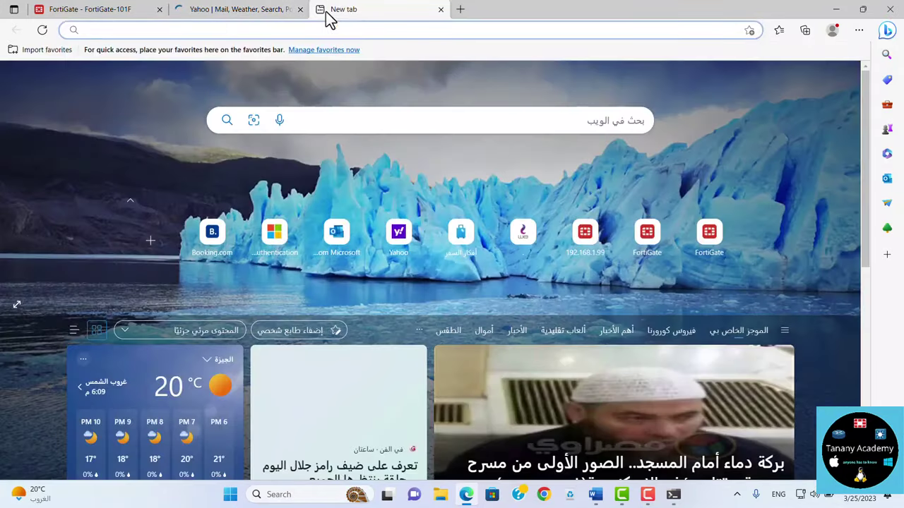
text(googler)
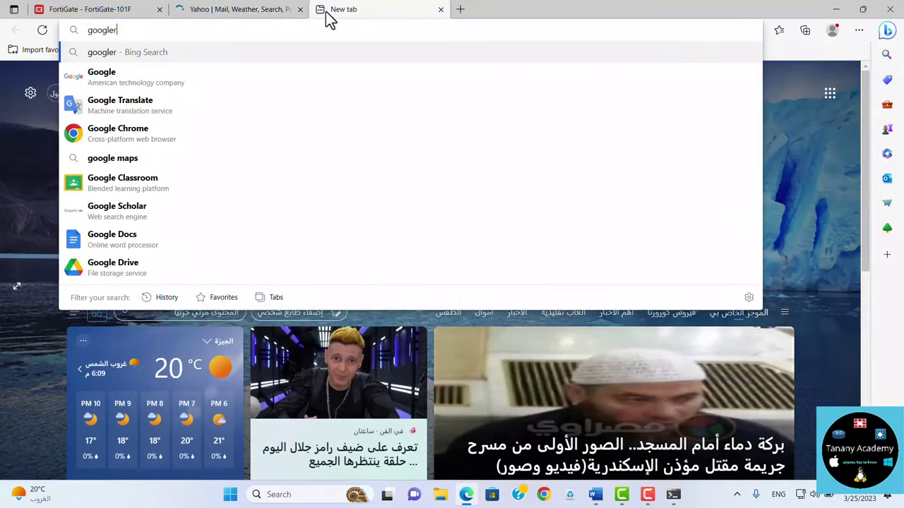
text(.com)
key(Return)
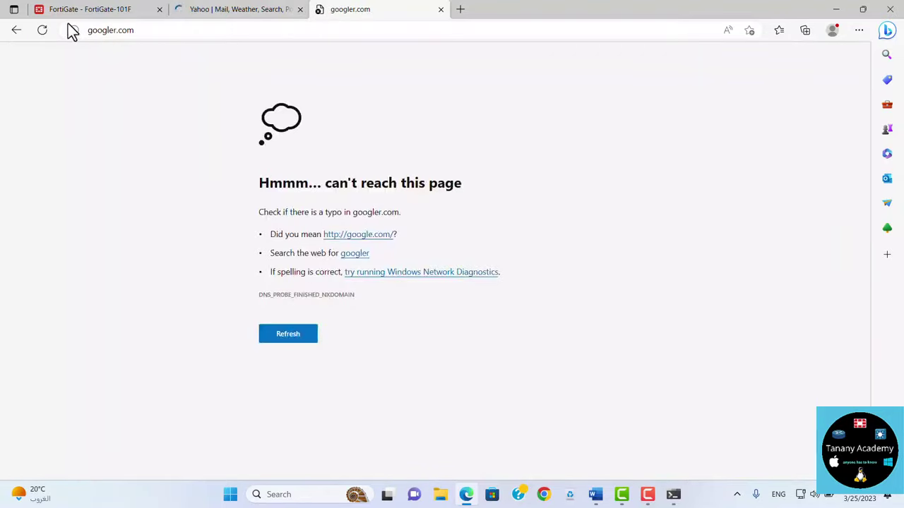
click(115, 33)
click(113, 31)
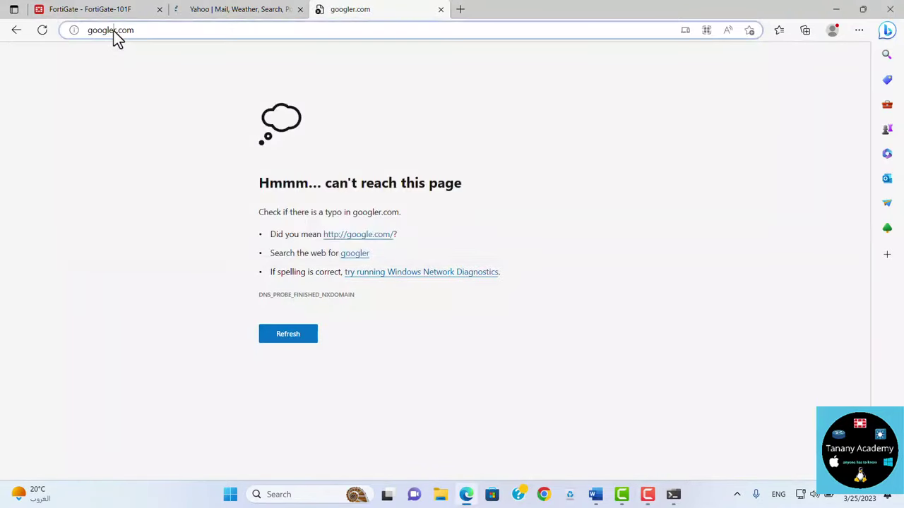
key(BackSpace)
key(Return)
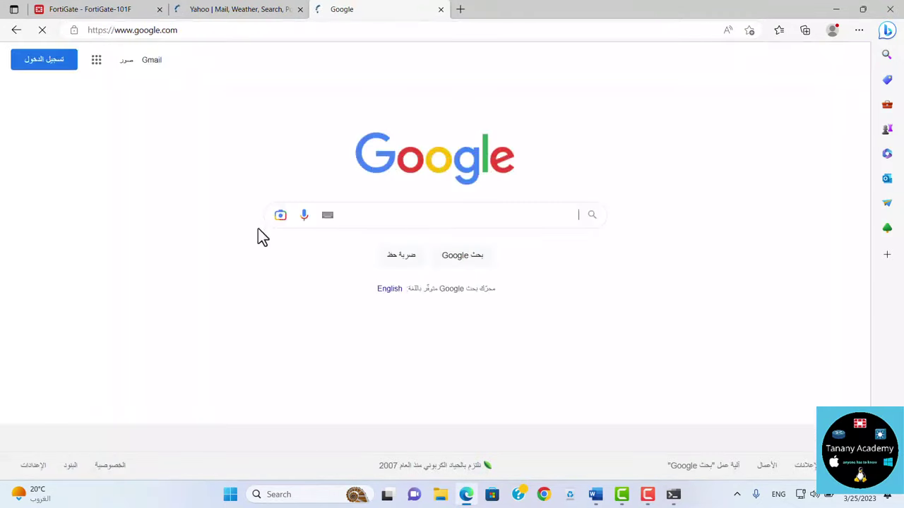
click(586, 212)
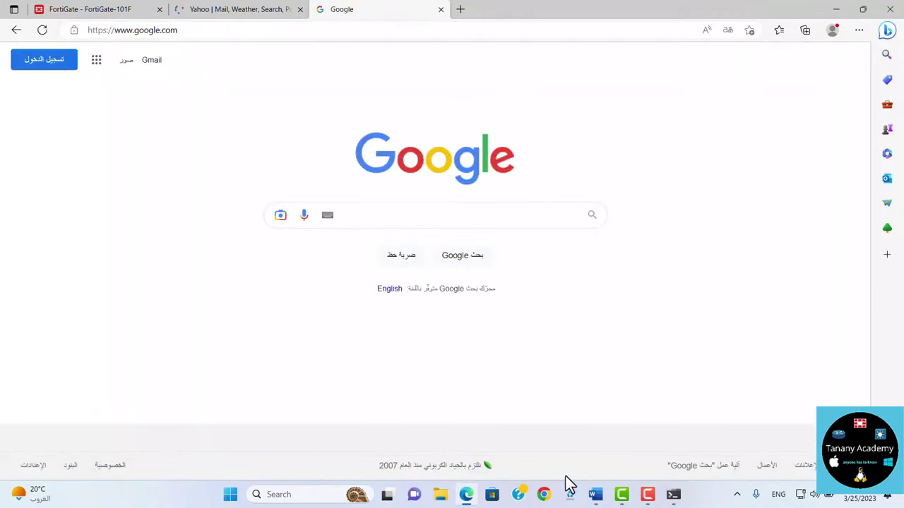
- Minimize the Command Prompt window and return to the browser
click(469, 498)
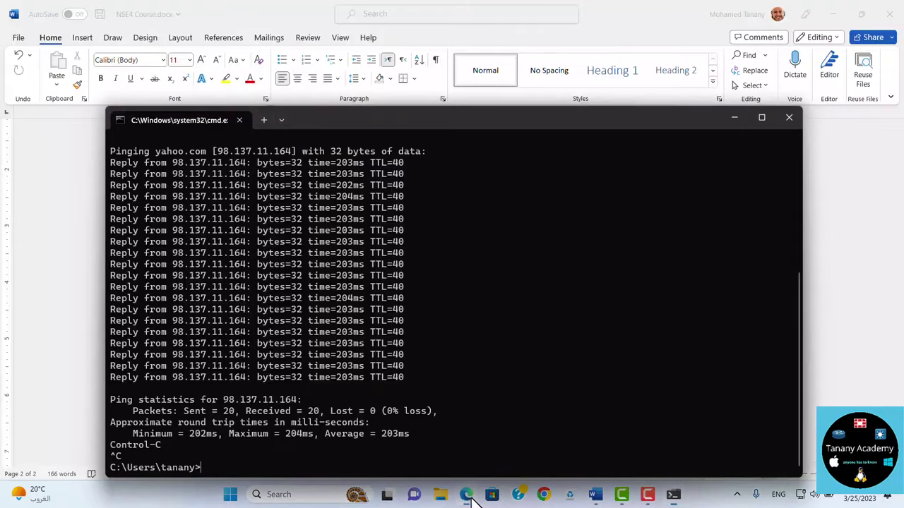
click(733, 119)
click(466, 496)
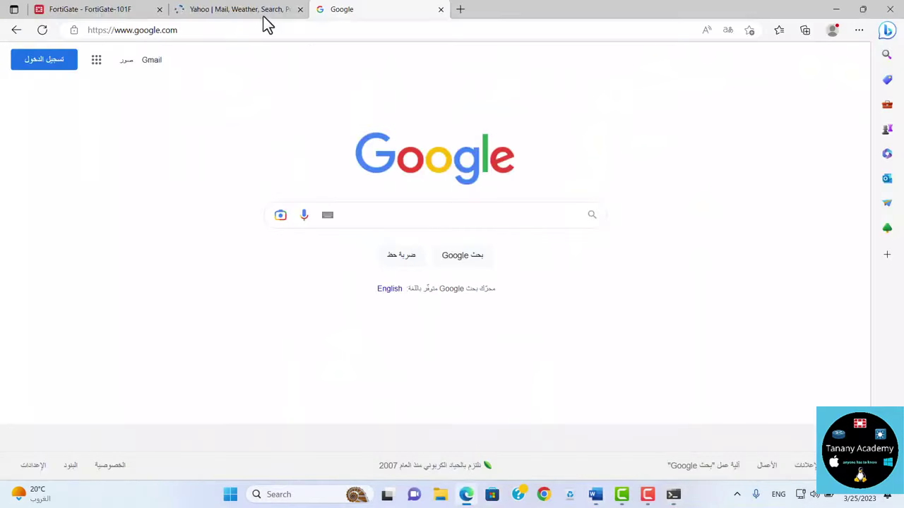
- Return to the FortiGate page and open the Forward Traffic log
click(120, 10)
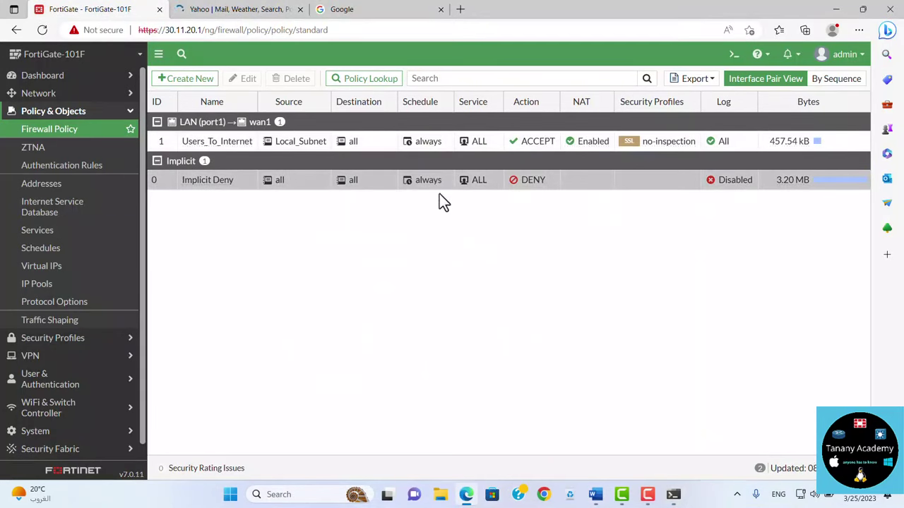
scroll(71, 317, down, 1)
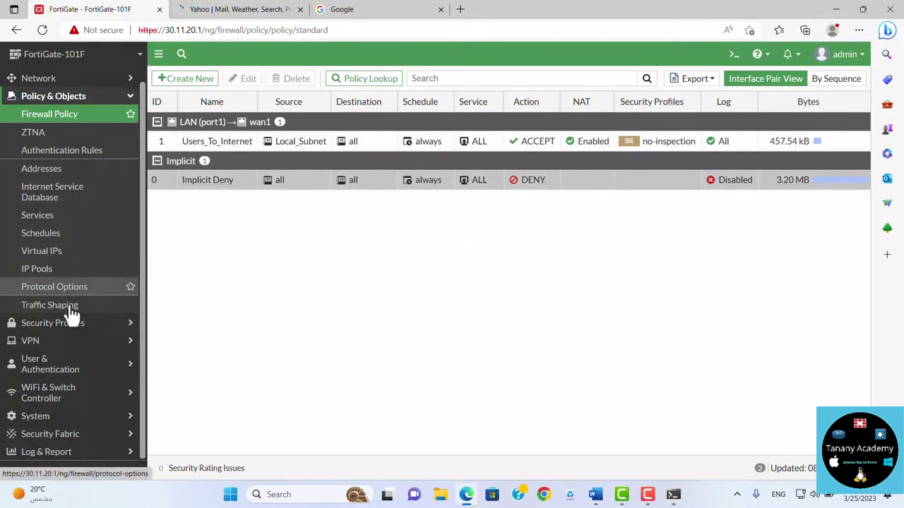
click(32, 456)
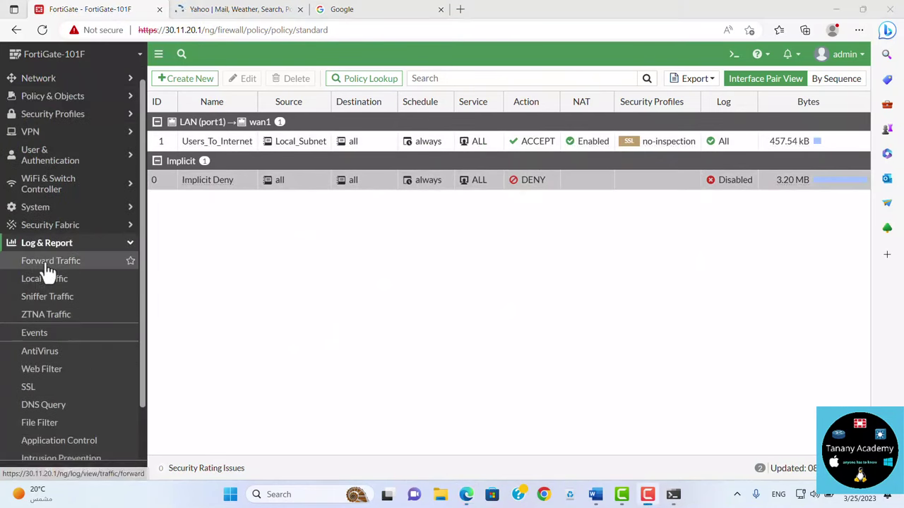
click(48, 266)
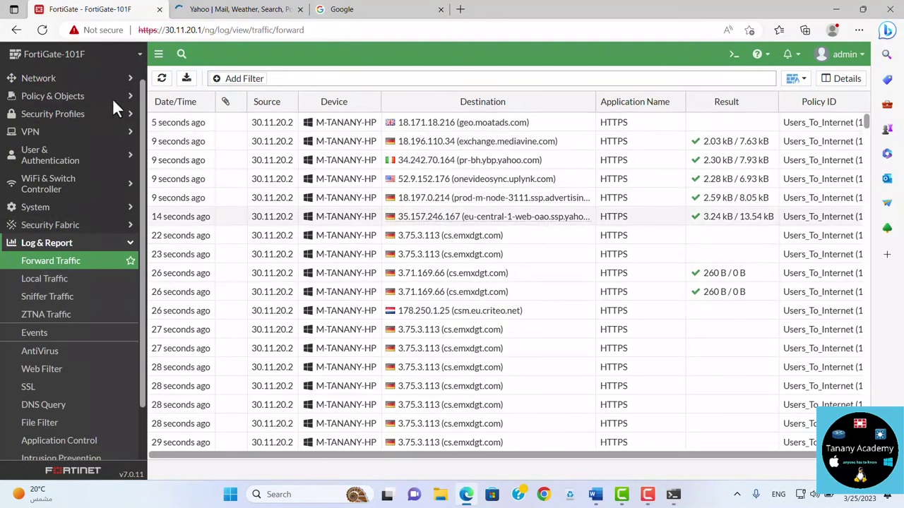
- Go back to the firewall policies and show the matching logs for the Users_To_Internet policy
click(62, 96)
click(60, 114)
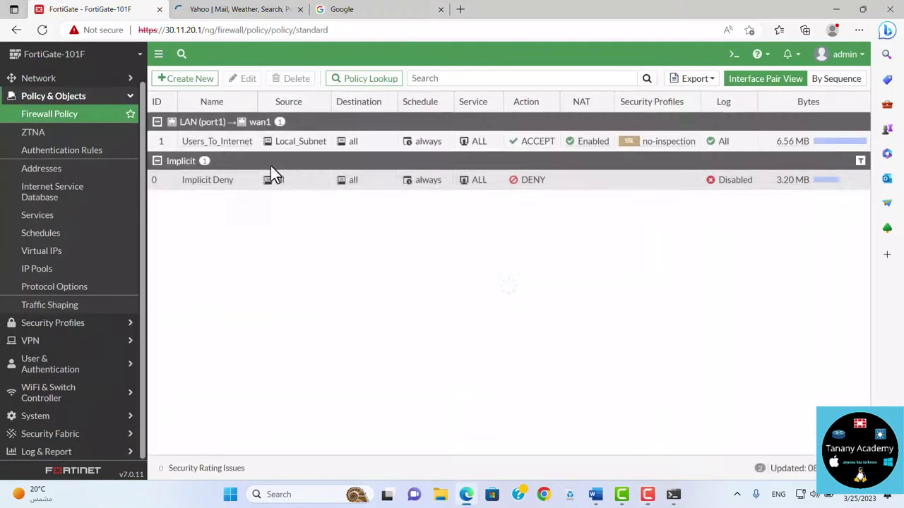
right_click(222, 144)
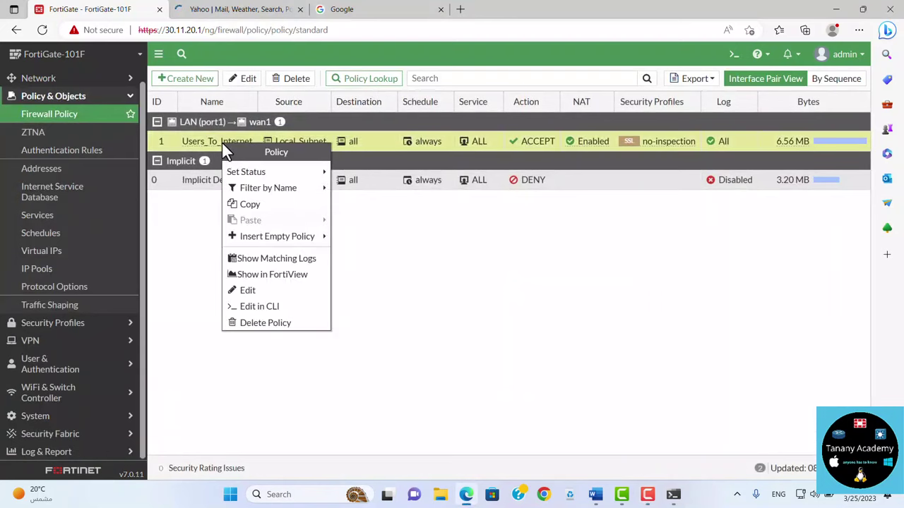
click(269, 260)
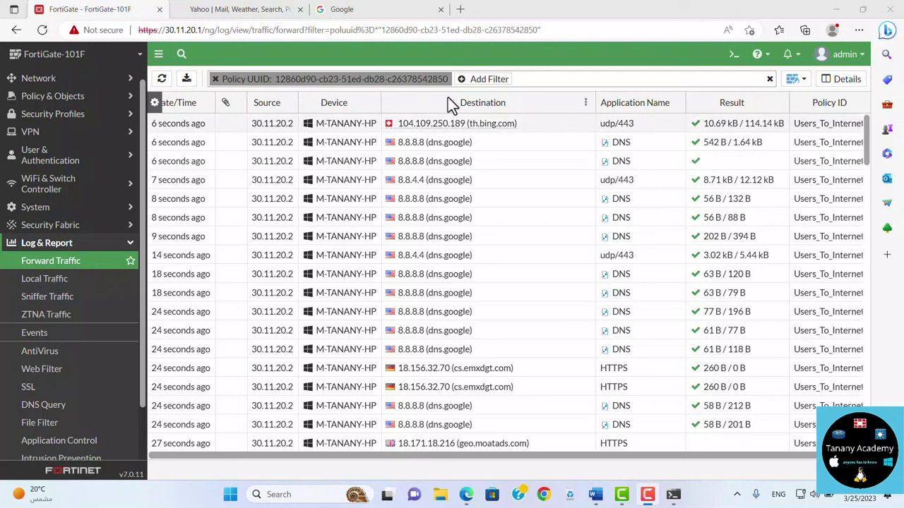
- Remove the Policy UUID filter from the Forward Traffic log and examine the ping, DNS and HTTPS entries
click(216, 80)
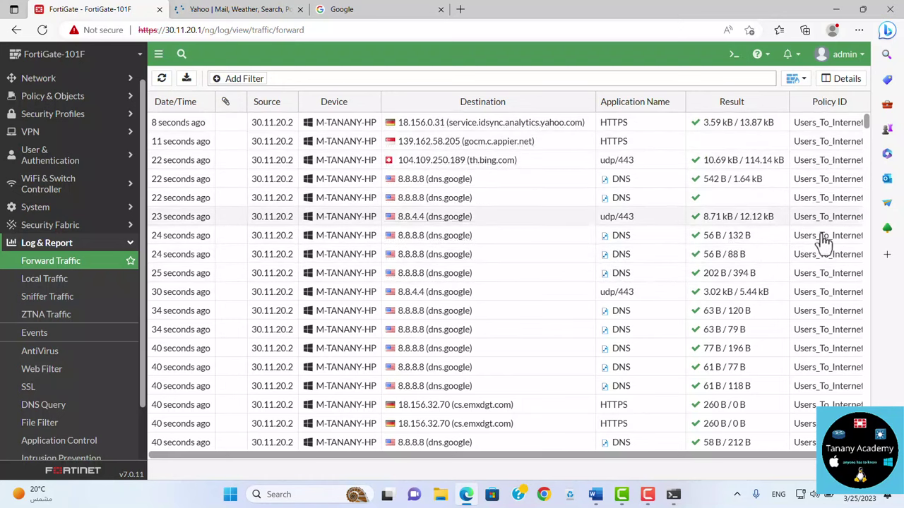
scroll(821, 254, down, 4)
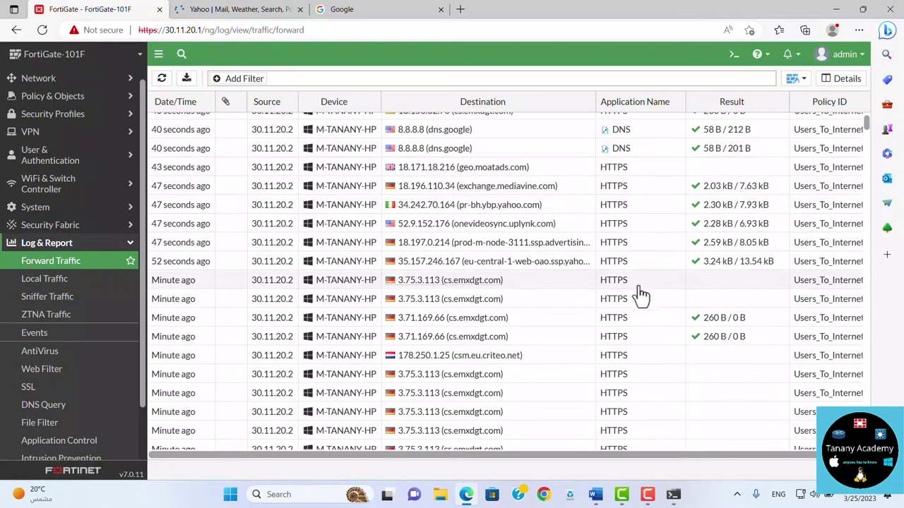
scroll(642, 319, down, 2)
scroll(641, 319, down, 2)
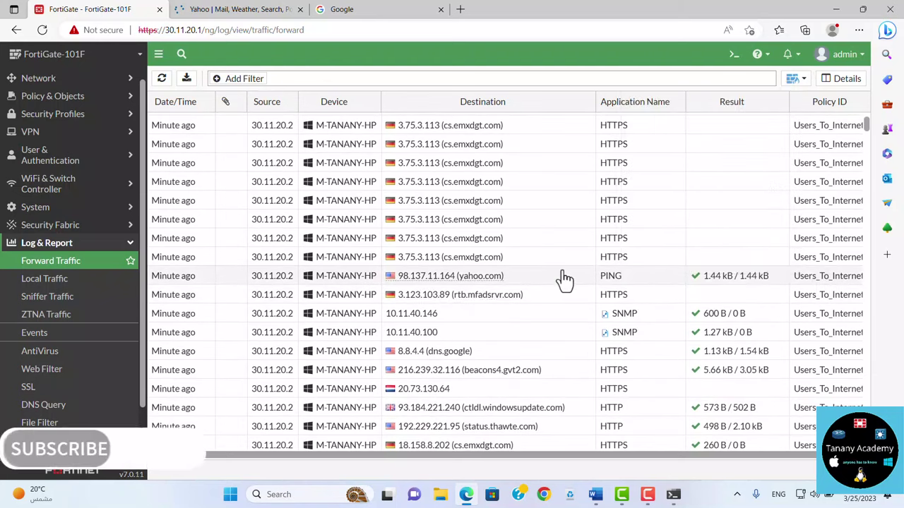
scroll(565, 279, down, 1)
scroll(565, 279, up, 5)
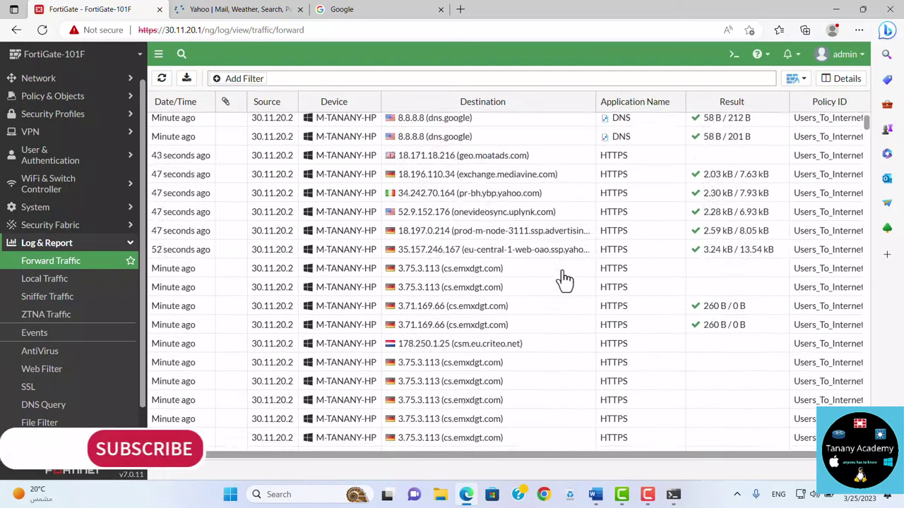
scroll(565, 279, up, 6)
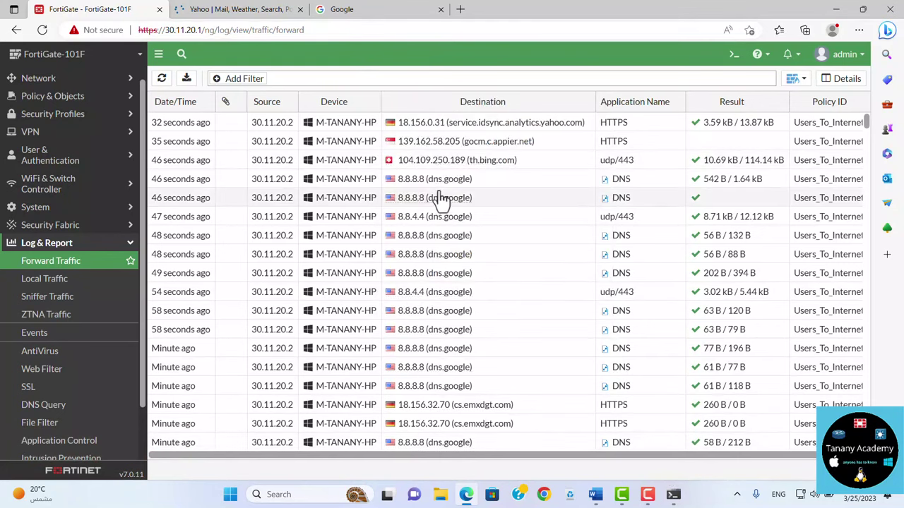
- Return to the firewall policy list and select the Users_To_Internet policy
click(91, 97)
click(84, 113)
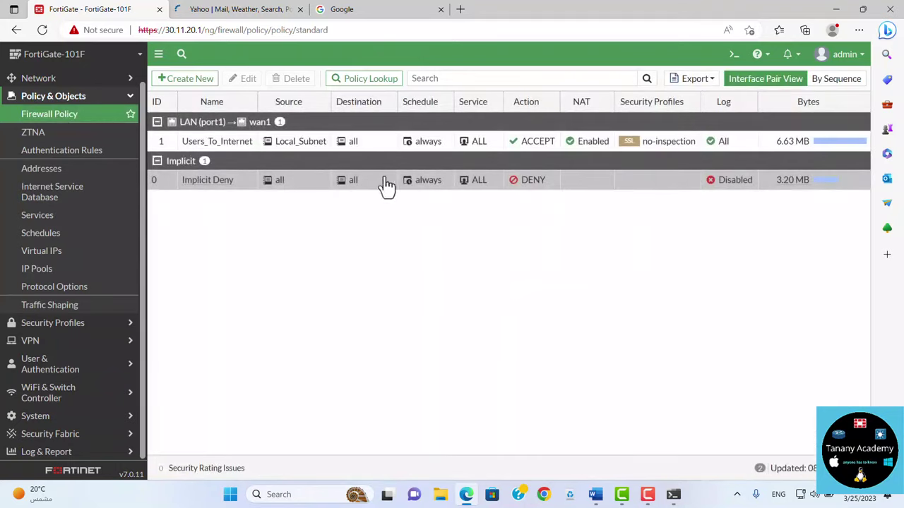
click(307, 147)
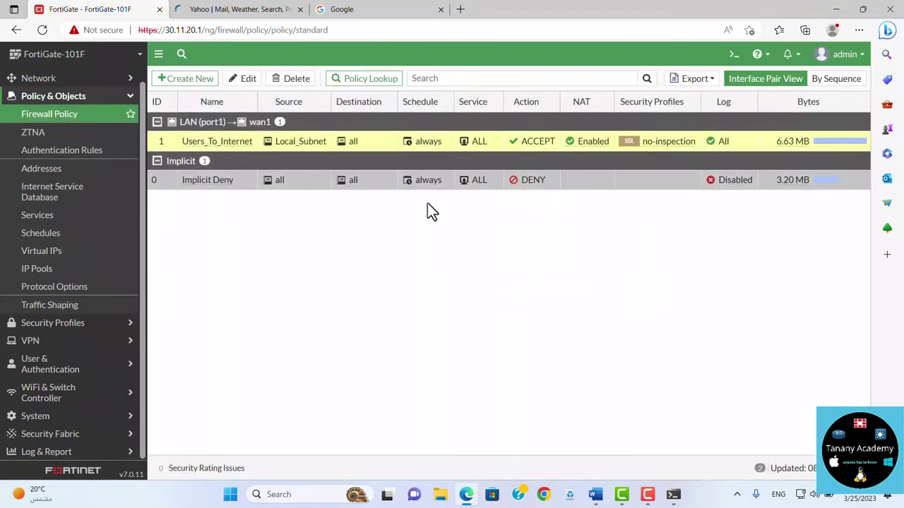